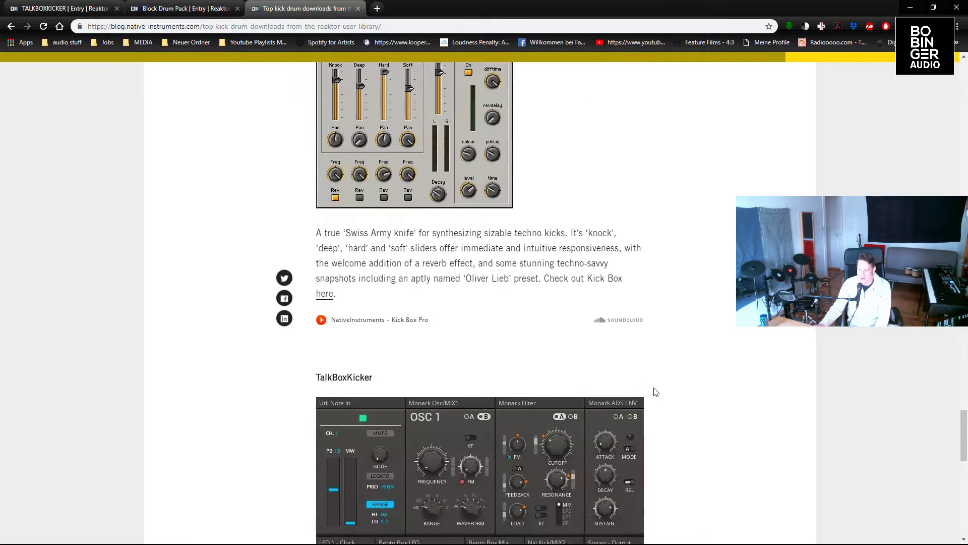
Switch from the kick drum article to Bitwig Studio and open the Drum Designer track's Reaktor 6 plug-in window clear of the clips.
{"action": "scroll", "coordinate": [655, 391], "scroll_direction": "up", "scroll_amount": 2}
{"action": "scroll", "coordinate": [655, 391], "scroll_direction": "down", "scroll_amount": 9}
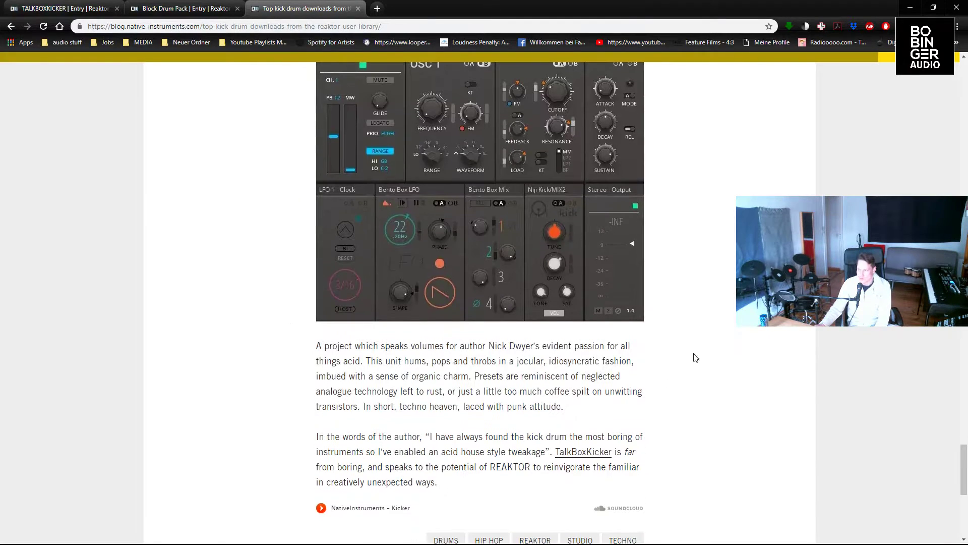
{"action": "scroll", "coordinate": [870, 7], "scroll_direction": "up", "scroll_amount": 4}
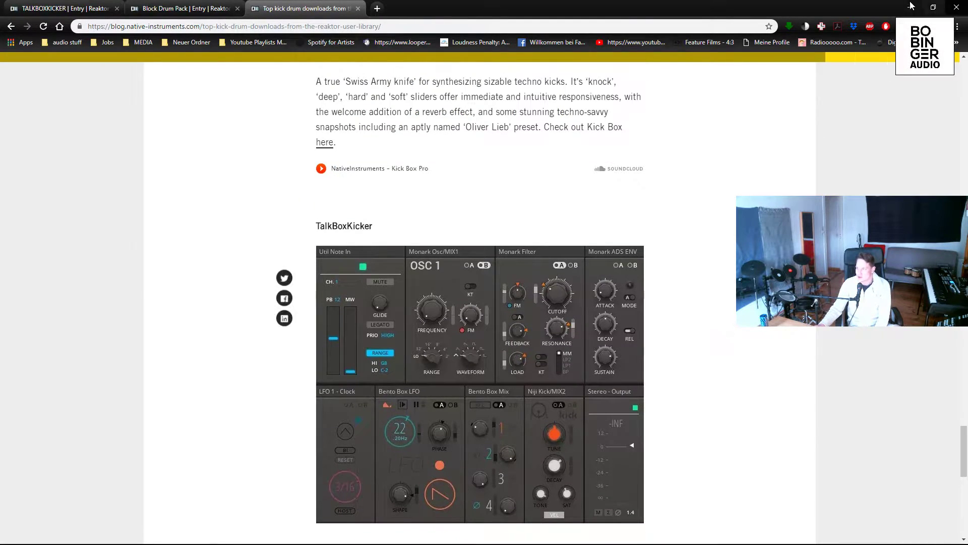
{"action": "left_click", "coordinate": [910, 7]}
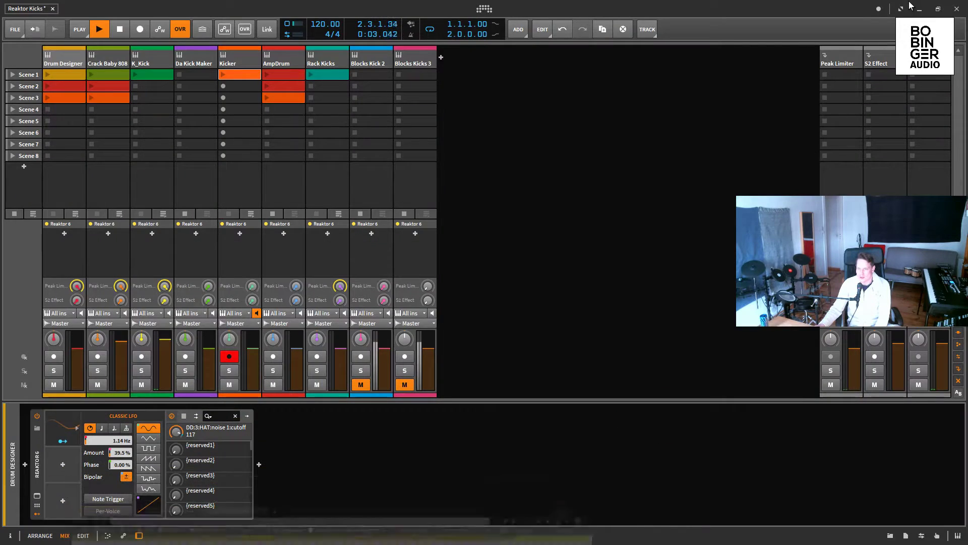
{"action": "left_click", "coordinate": [61, 56]}
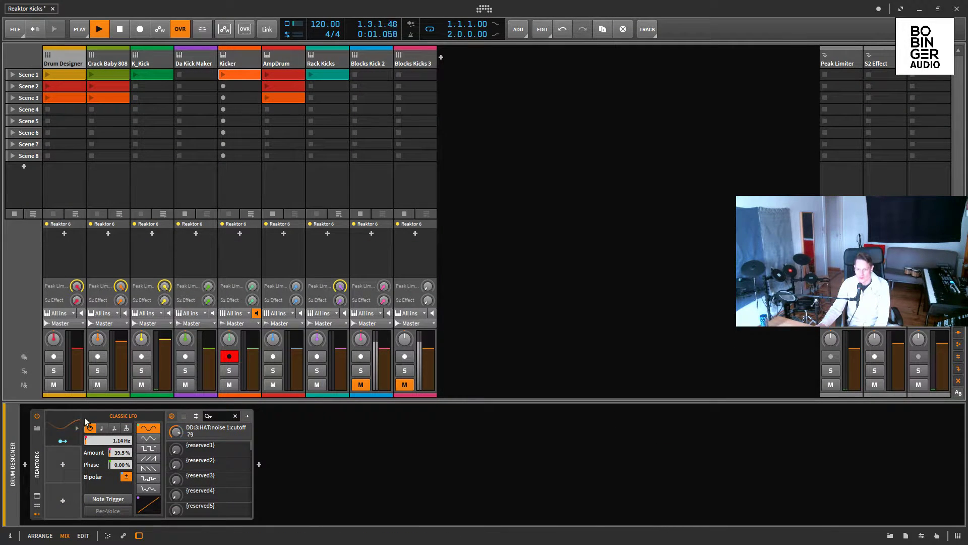
{"action": "left_click", "coordinate": [35, 494]}
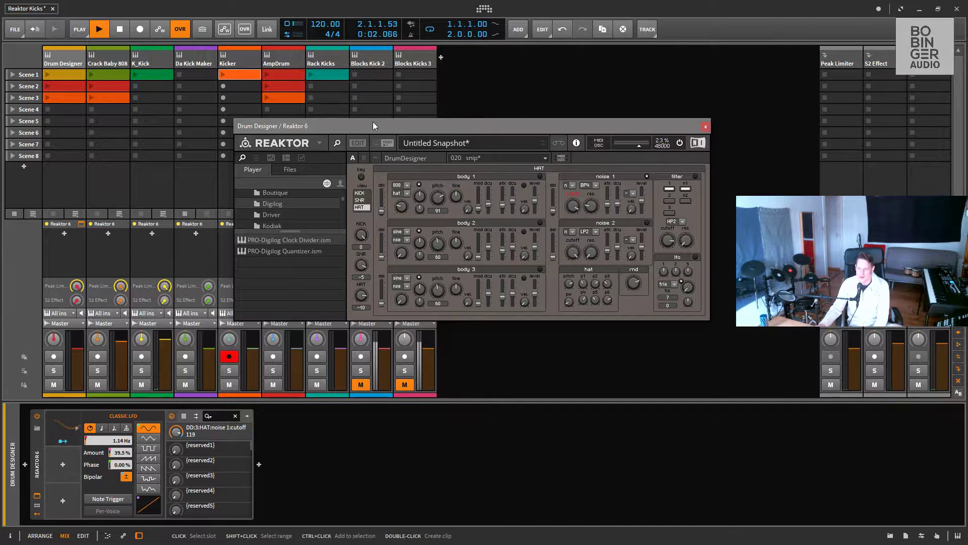
{"action": "left_click_drag", "start_coordinate": [367, 127], "coordinate": [313, 172]}
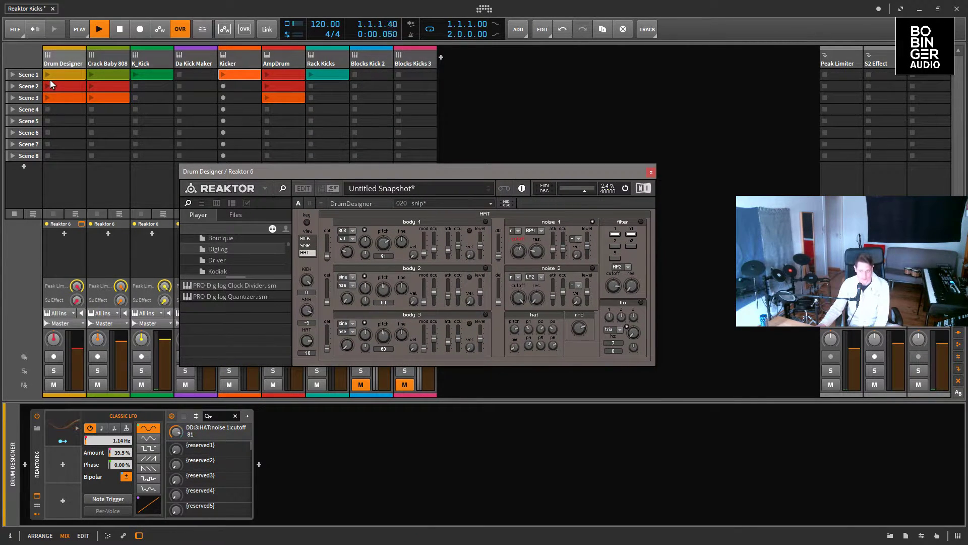
Check the notes of the Drum Designer track's Scene 1 clip, launch it, and bring back the device chain.
{"action": "double_click", "coordinate": [71, 71]}
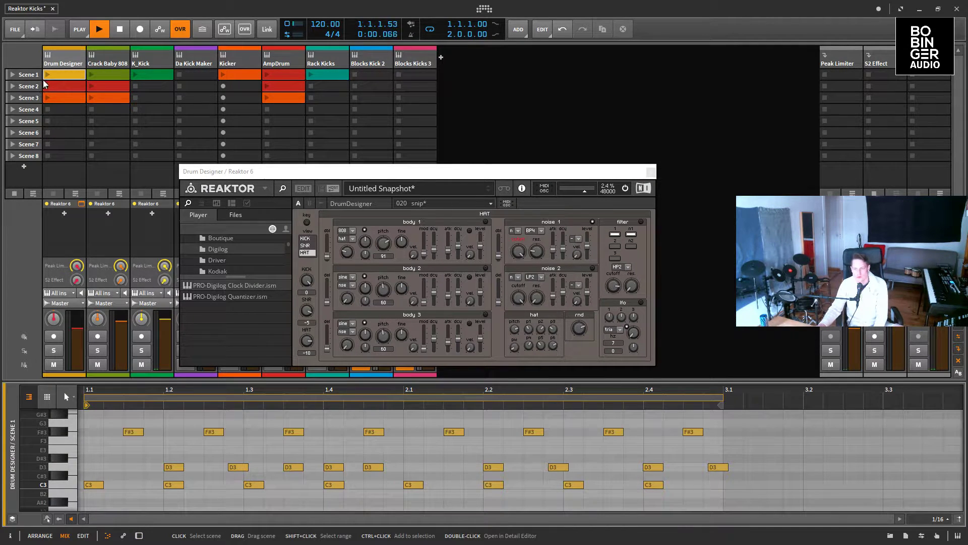
{"action": "left_click", "coordinate": [48, 75]}
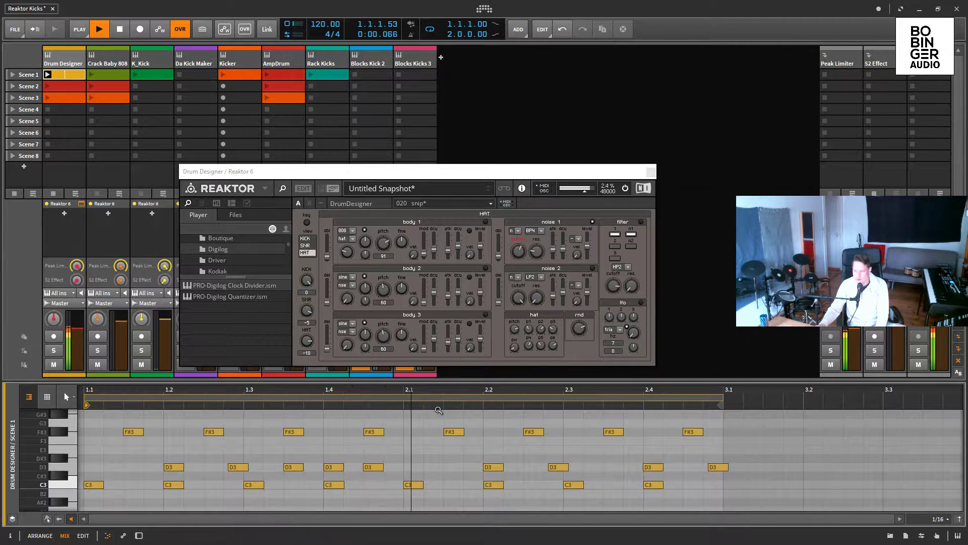
{"action": "left_click", "coordinate": [139, 536]}
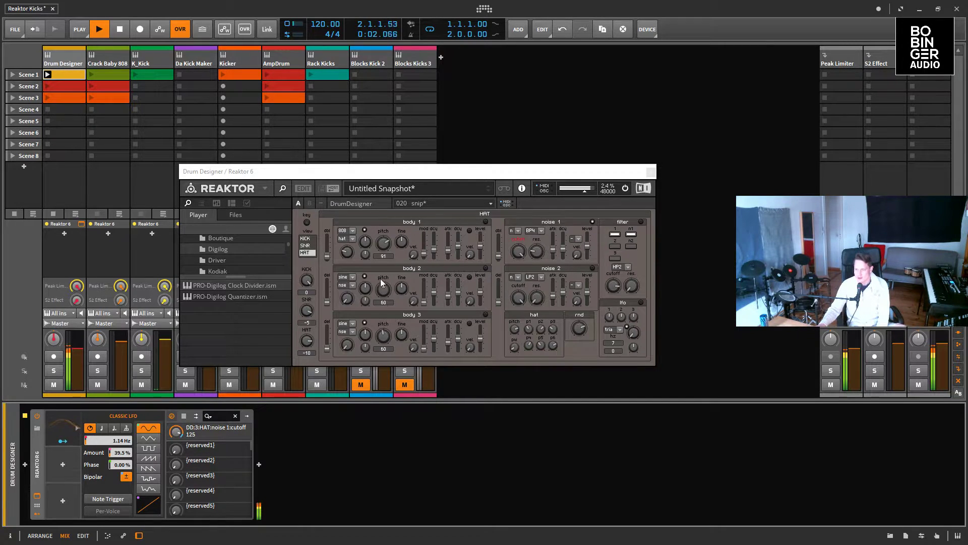
Examine the DrumDesigner instrument's function and connection properties in Reaktor's edit mode, including the automation ID actions.
{"action": "left_click", "coordinate": [306, 189]}
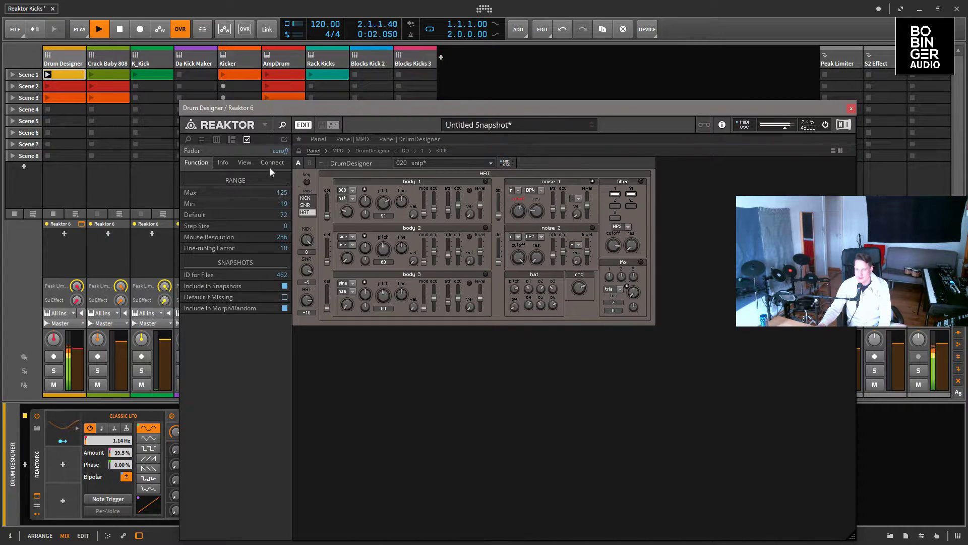
{"action": "left_click", "coordinate": [365, 162]}
{"action": "scroll", "coordinate": [266, 495], "scroll_direction": "down", "scroll_amount": 2}
{"action": "scroll", "coordinate": [278, 501], "scroll_direction": "down", "scroll_amount": 1}
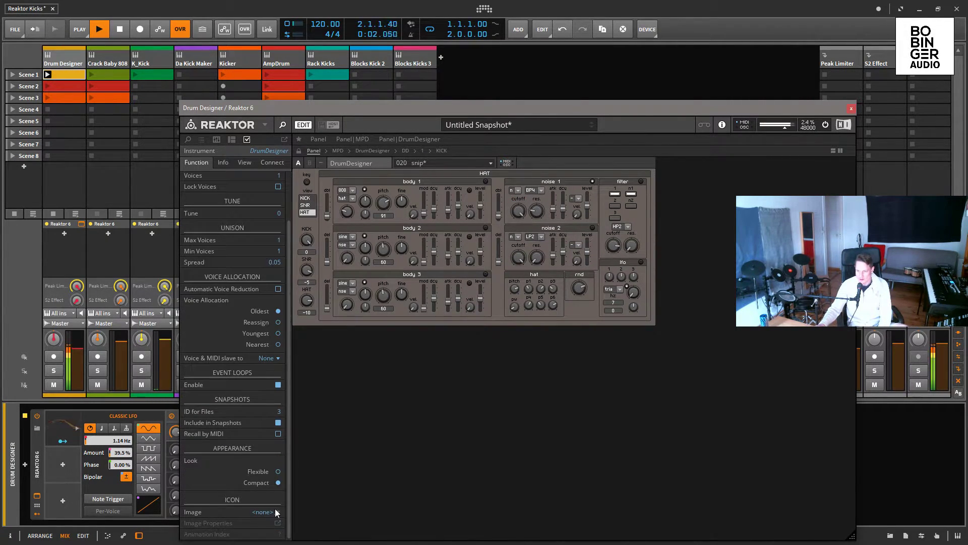
{"action": "left_click", "coordinate": [273, 163]}
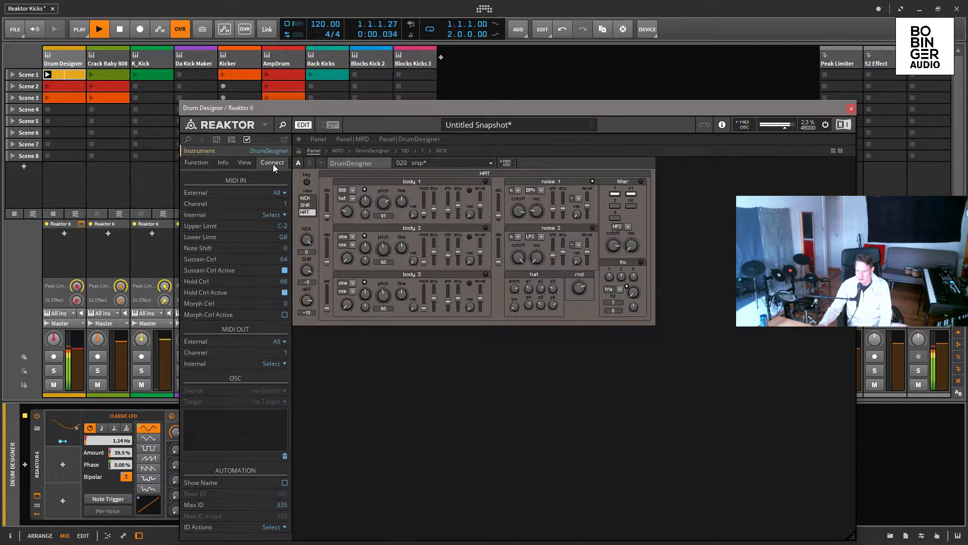
{"action": "left_click", "coordinate": [284, 527]}
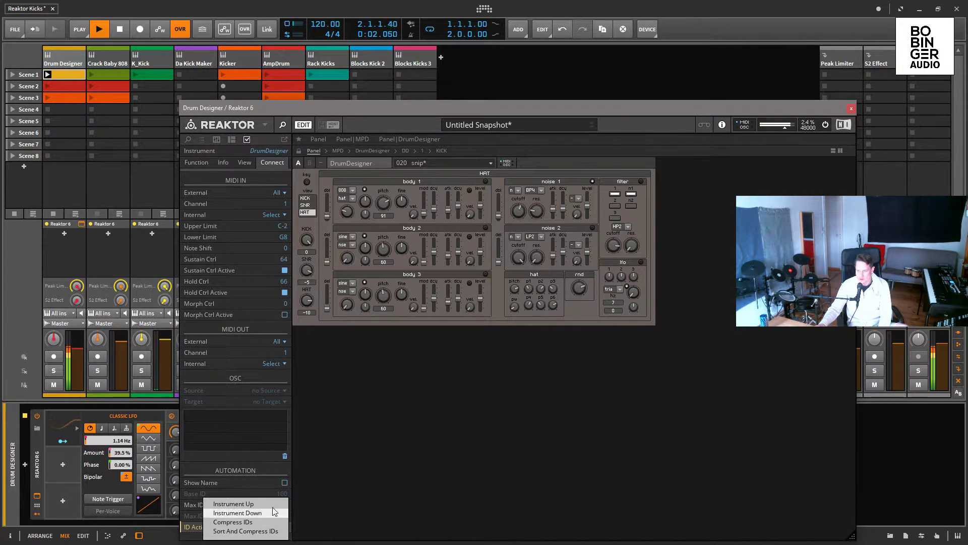
{"action": "left_click", "coordinate": [411, 431]}
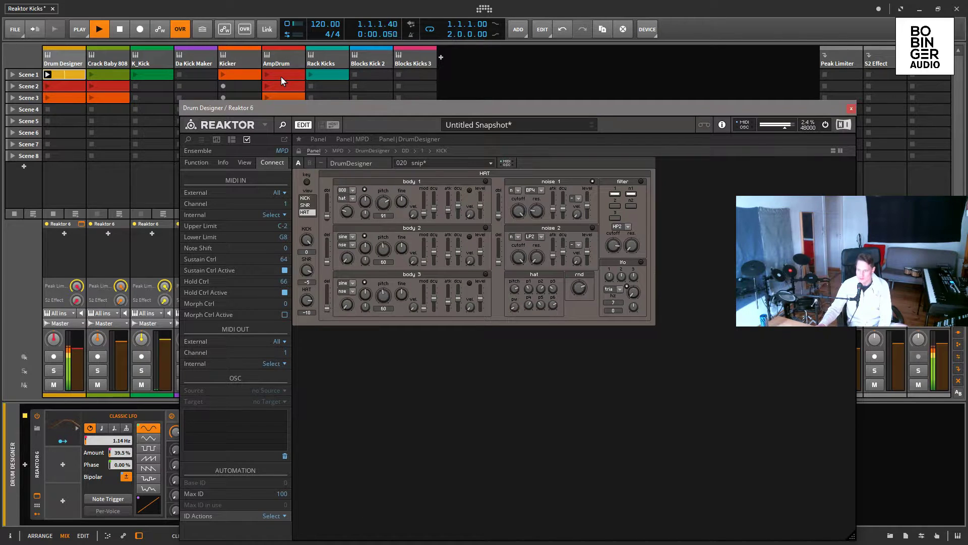
{"action": "left_click", "coordinate": [306, 126]}
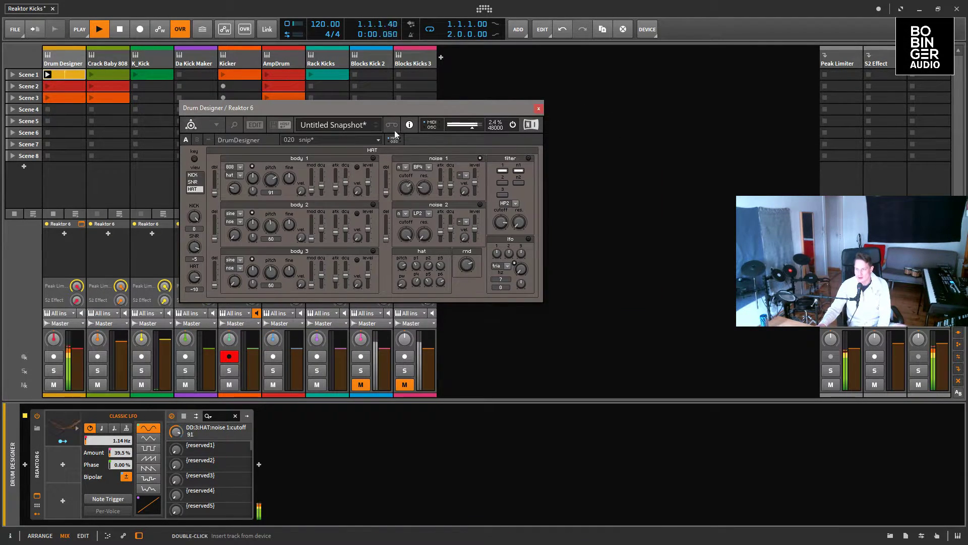
Audition several DrumDesigner snapshots, starting with 25 - hattrick zwischenspeicher, and settle on 5 - some2.
{"action": "left_click", "coordinate": [346, 139]}
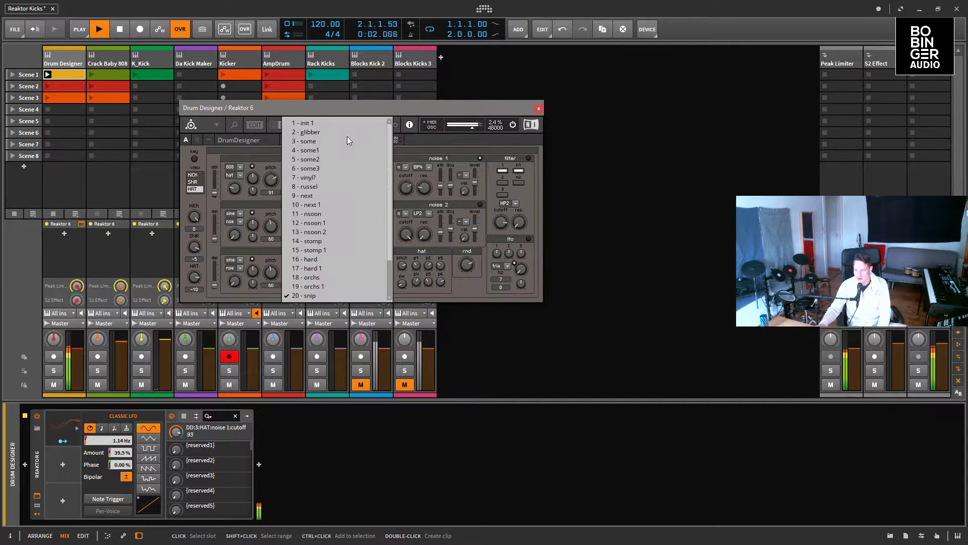
{"action": "scroll", "coordinate": [342, 194], "scroll_direction": "down", "scroll_amount": 3}
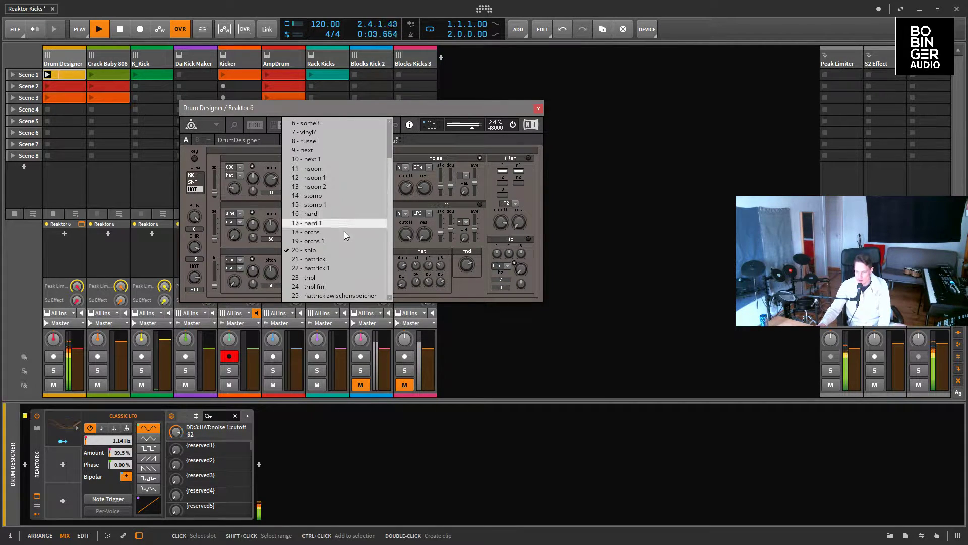
{"action": "left_click", "coordinate": [353, 296]}
{"action": "left_click", "coordinate": [355, 140]}
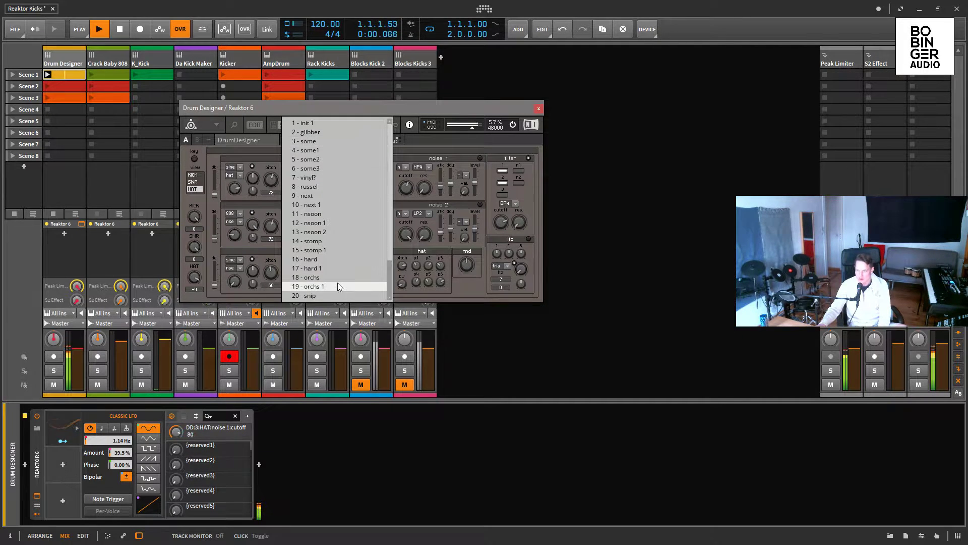
{"action": "left_click", "coordinate": [337, 281]}
{"action": "left_click", "coordinate": [340, 141]}
{"action": "left_click", "coordinate": [332, 212]}
{"action": "left_click", "coordinate": [331, 137]}
{"action": "left_click", "coordinate": [331, 159]}
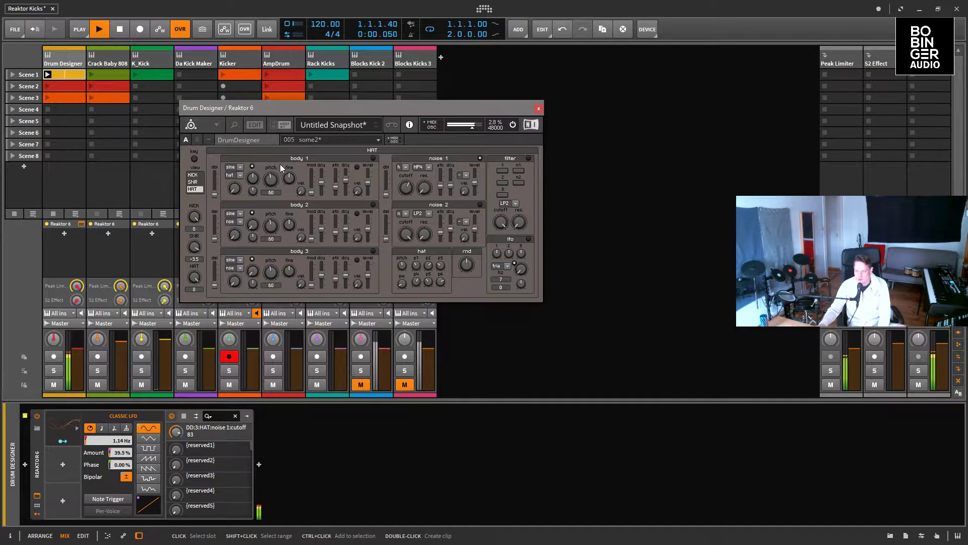
Look at DrumDesigner's kick voice controls and switch the view to the snare voice.
{"action": "left_click", "coordinate": [200, 184]}
{"action": "left_click", "coordinate": [194, 175]}
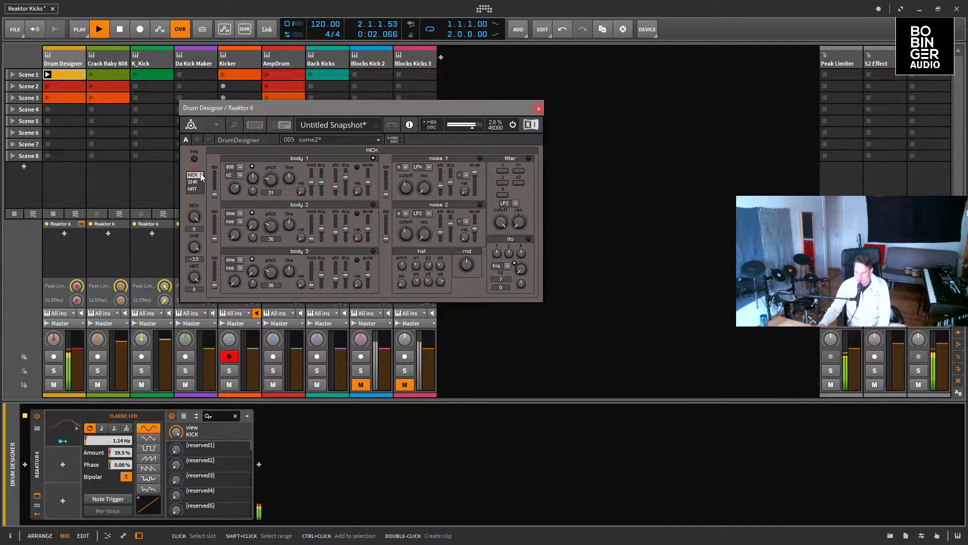
{"action": "left_click", "coordinate": [197, 175]}
{"action": "left_click", "coordinate": [199, 182]}
{"action": "left_click", "coordinate": [196, 182]}
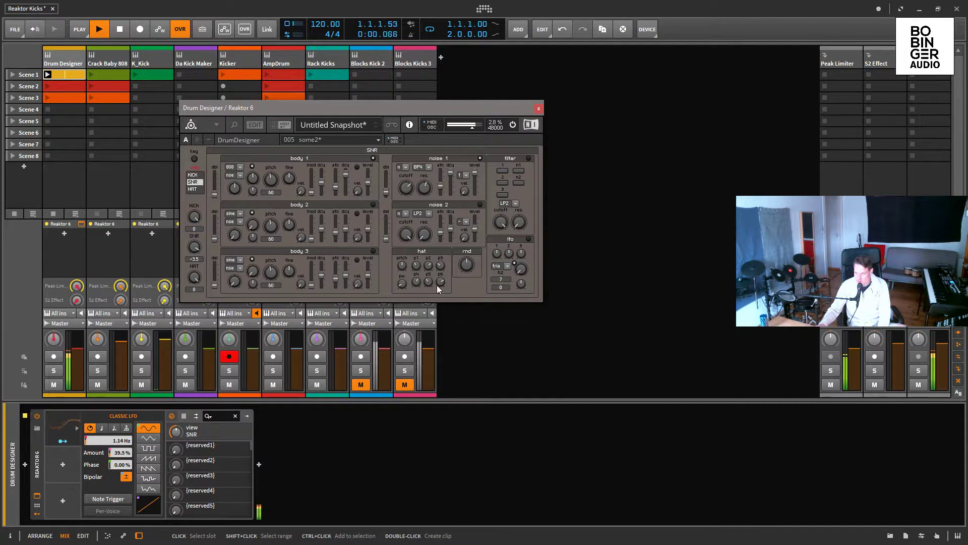
Set the snare's noise 1 cutoff to 43 and the hat's noise 2 cutoff to 59.
{"action": "left_click", "coordinate": [403, 265]}
{"action": "left_click", "coordinate": [425, 190]}
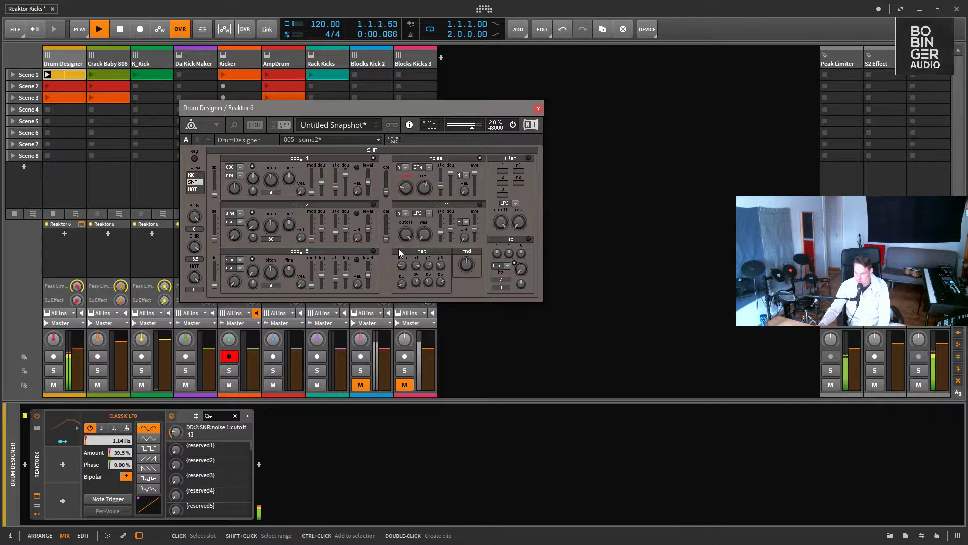
{"action": "left_click", "coordinate": [424, 233]}
{"action": "left_click", "coordinate": [193, 189]}
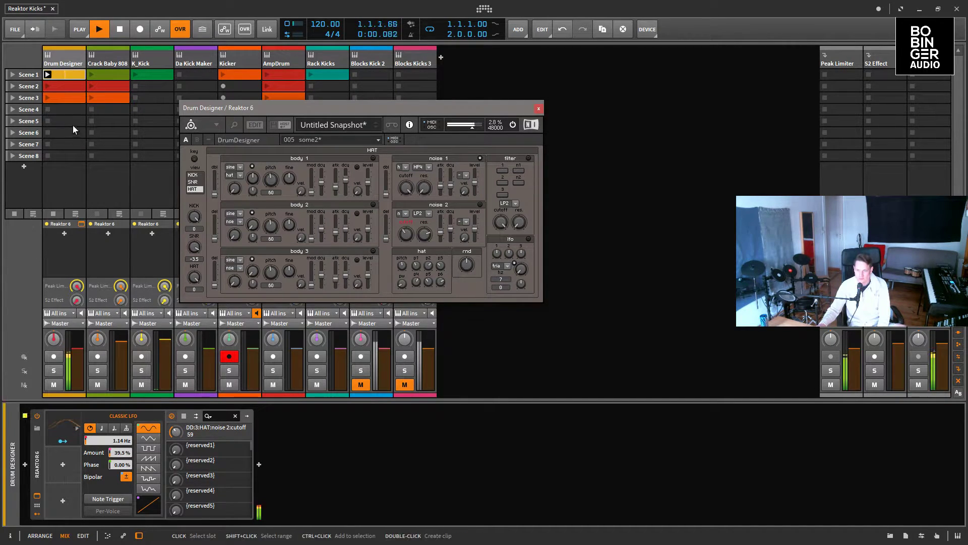
Launch the Drum Designer track's Scene 3 clip, stop its playback and close the plug-in window.
{"action": "left_click", "coordinate": [50, 99]}
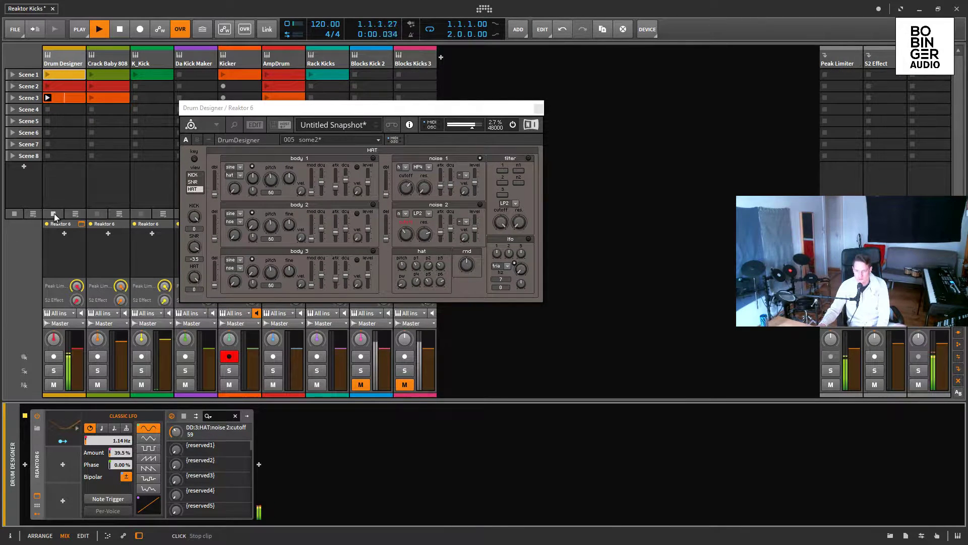
{"action": "left_click", "coordinate": [539, 108]}
Open the Crack Baby 808 track's Reaktor 6 window and launch its Scene 1 clip.
{"action": "left_click", "coordinate": [111, 50]}
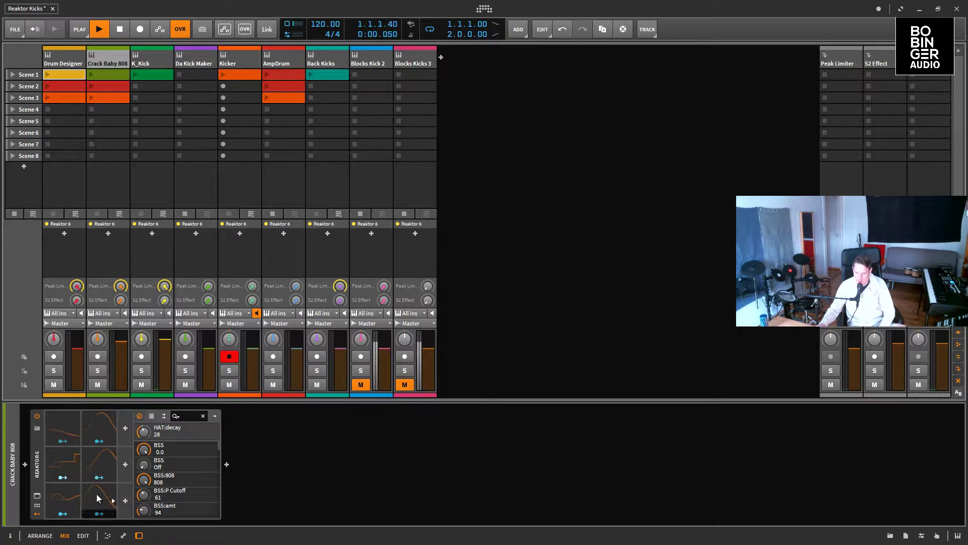
{"action": "left_click", "coordinate": [37, 495]}
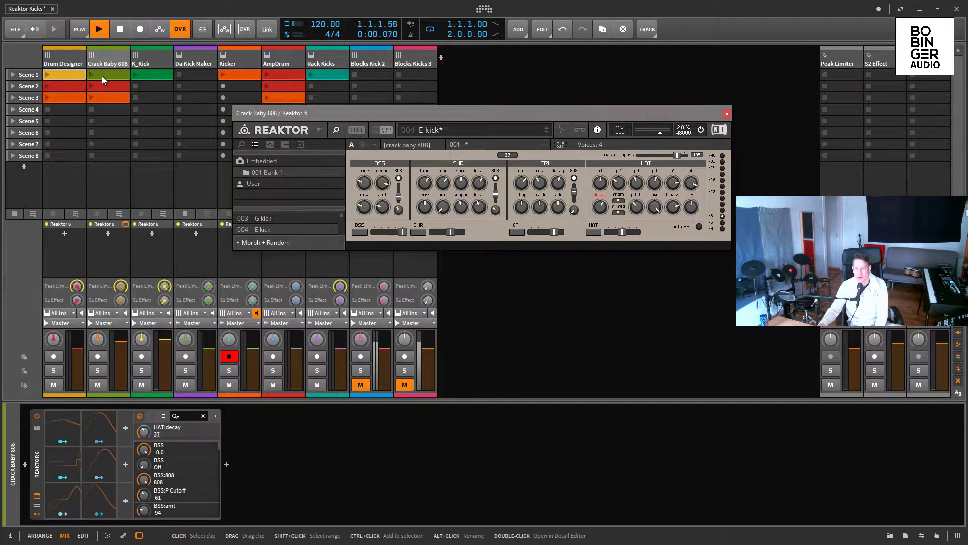
{"action": "left_click", "coordinate": [102, 76]}
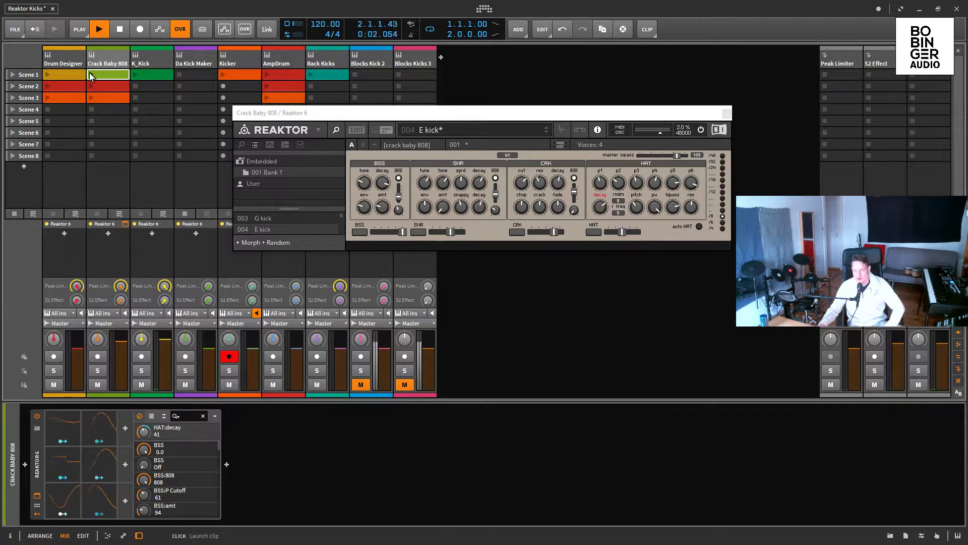
{"action": "left_click", "coordinate": [91, 74]}
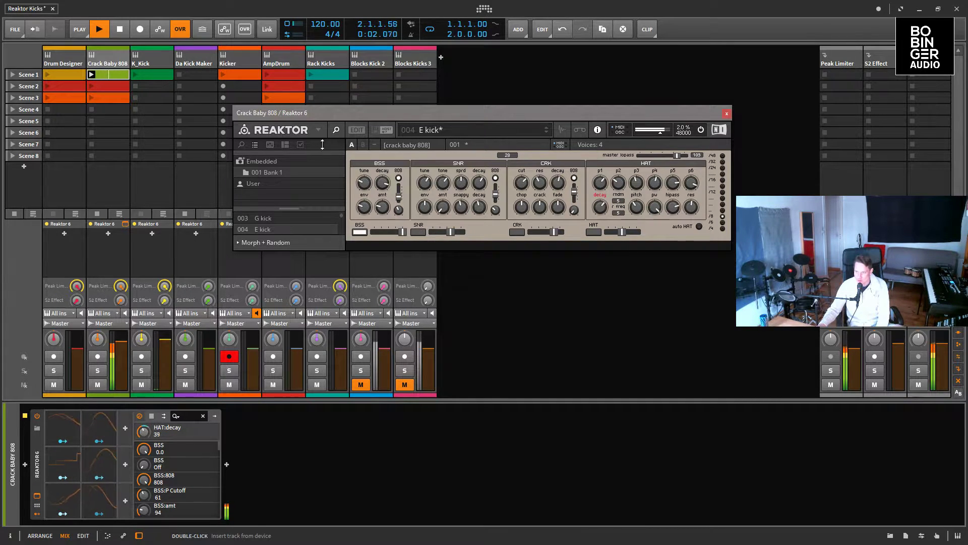
Audition Crack Baby 808's embedded snapshots 001 init and 002 init 808, and load 003 G kick.
{"action": "left_click", "coordinate": [271, 161]}
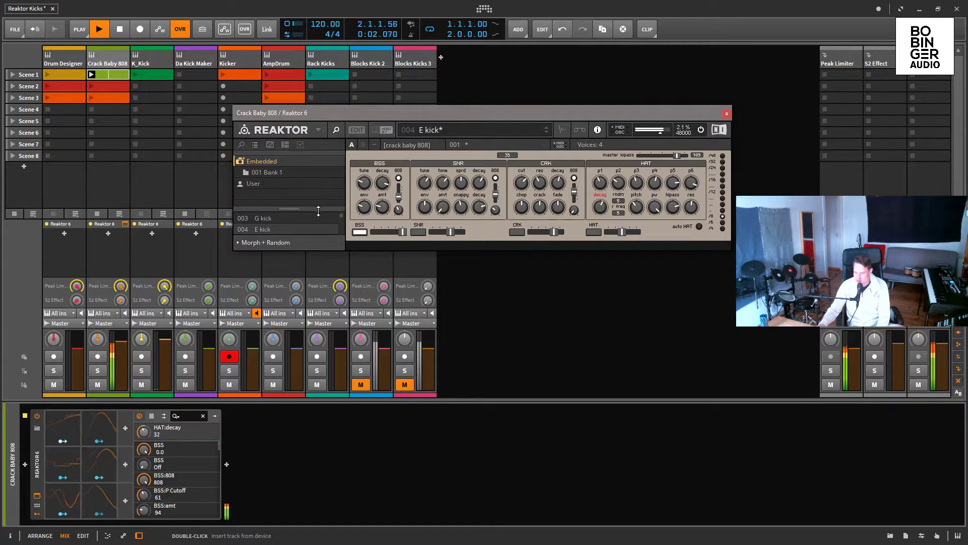
{"action": "scroll", "coordinate": [279, 226], "scroll_direction": "down", "scroll_amount": 3}
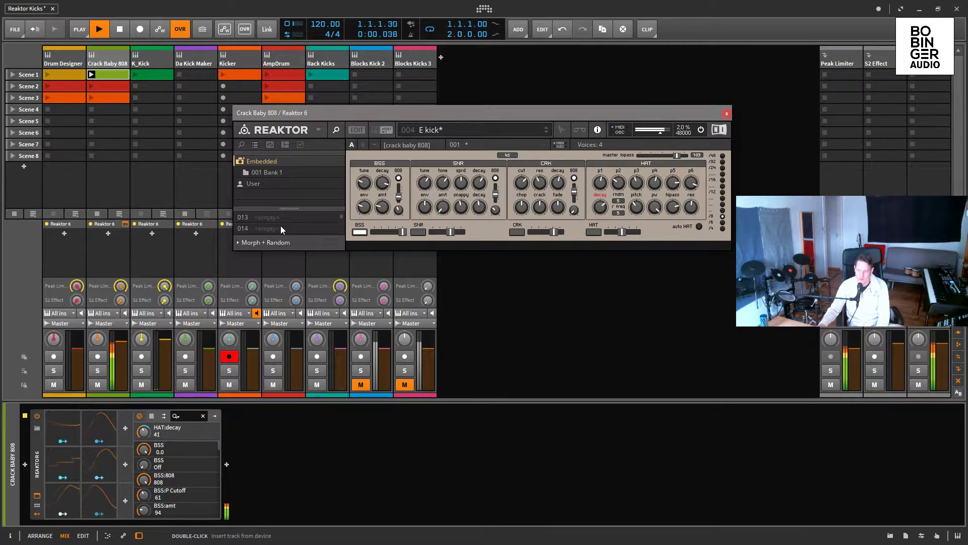
{"action": "scroll", "coordinate": [280, 225], "scroll_direction": "up", "scroll_amount": 4}
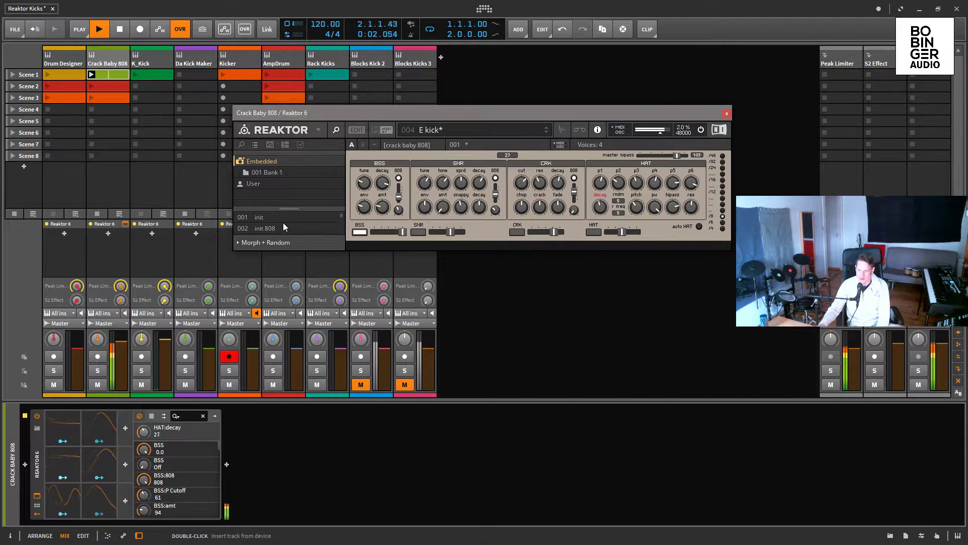
{"action": "left_click", "coordinate": [286, 217]}
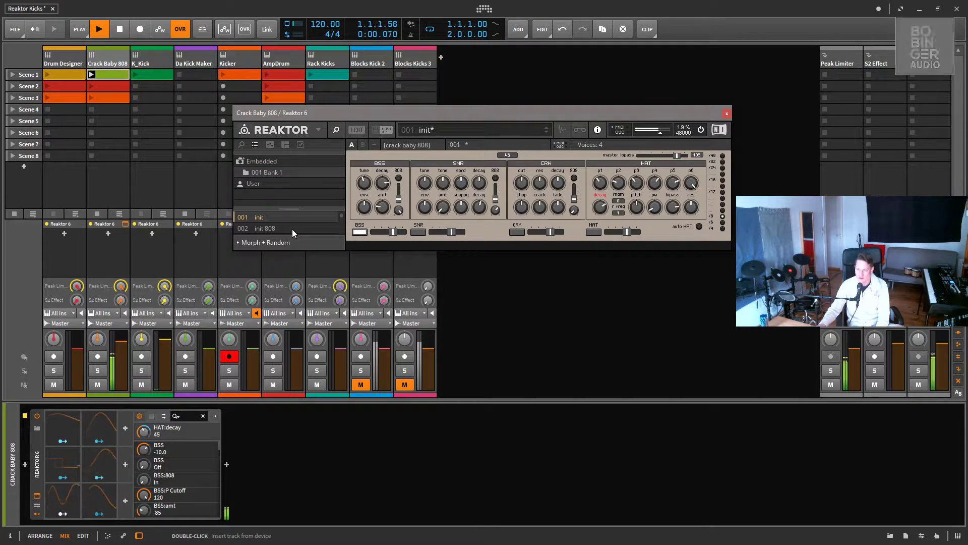
{"action": "left_click", "coordinate": [292, 228]}
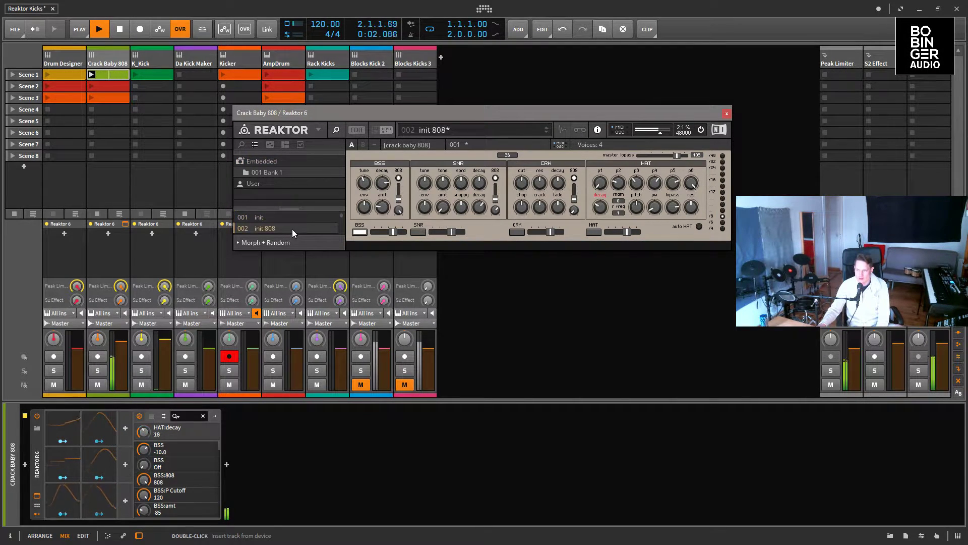
{"action": "scroll", "coordinate": [292, 229], "scroll_direction": "down", "scroll_amount": 1}
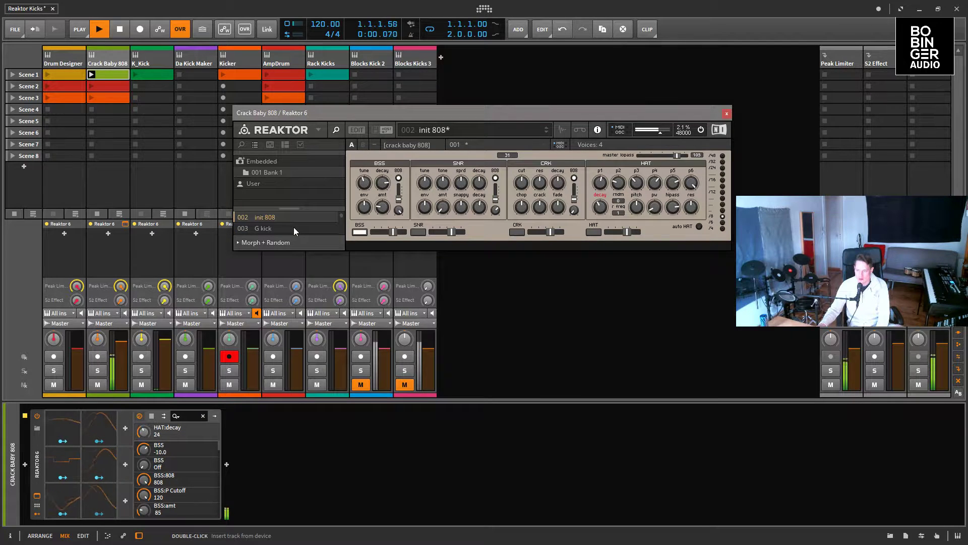
{"action": "left_click", "coordinate": [294, 230]}
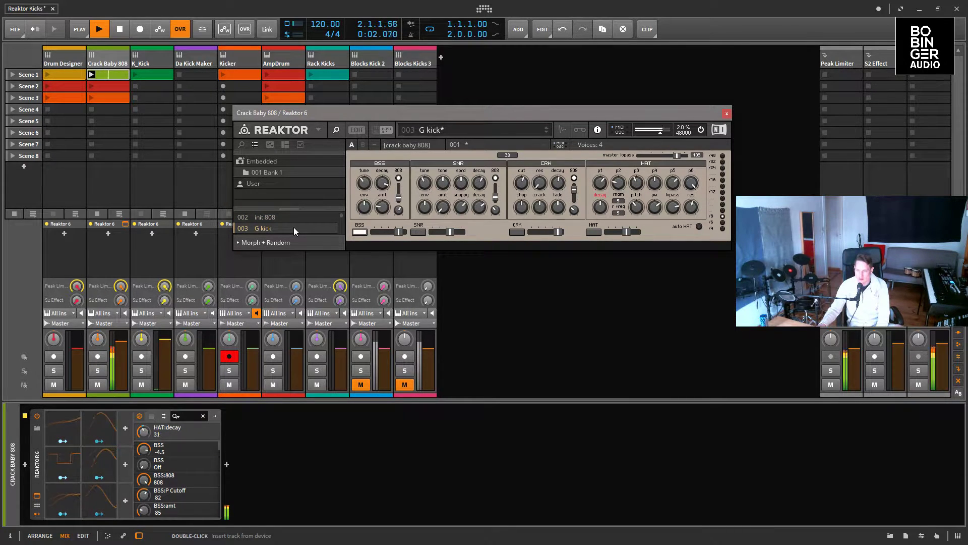
Audition Crack Baby 808's embedded snapshots 004 E kick, 005 max distorion, 006 max distorion 1 and 007 a bit.
{"action": "scroll", "coordinate": [294, 230], "scroll_direction": "down", "scroll_amount": 1}
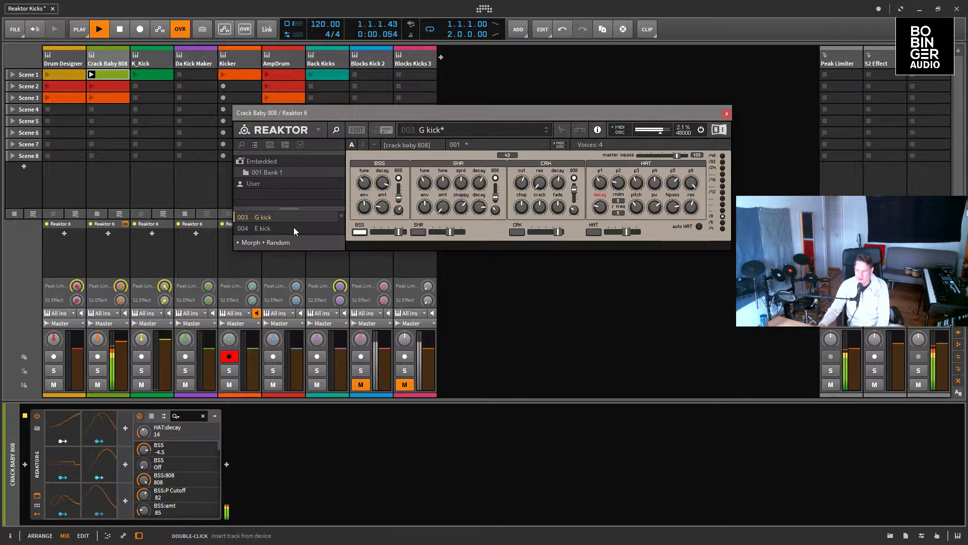
{"action": "left_click", "coordinate": [294, 228]}
{"action": "scroll", "coordinate": [294, 228], "scroll_direction": "down", "scroll_amount": 2}
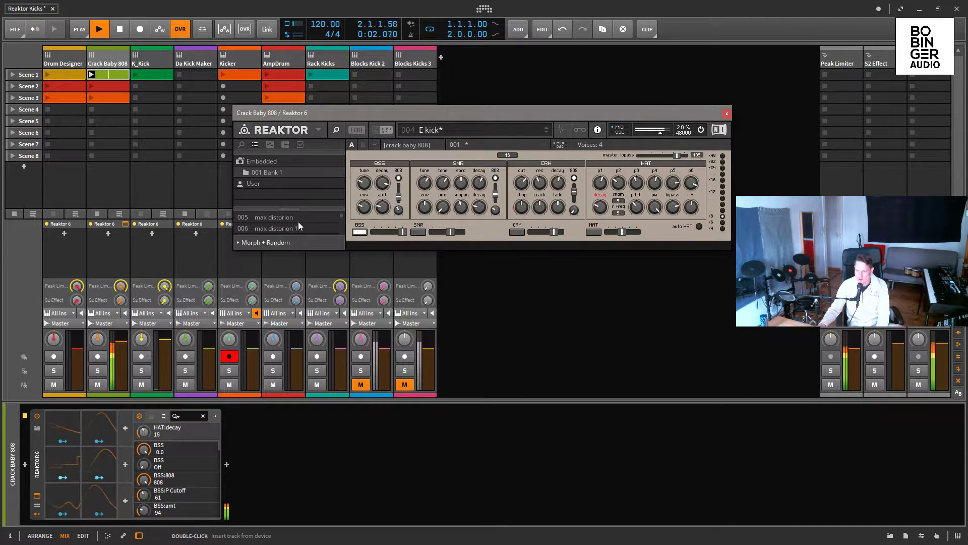
{"action": "left_click", "coordinate": [298, 222]}
{"action": "left_click", "coordinate": [293, 229]}
{"action": "scroll", "coordinate": [293, 228], "scroll_direction": "down", "scroll_amount": 2}
{"action": "scroll", "coordinate": [295, 226], "scroll_direction": "up", "scroll_amount": 1}
{"action": "left_click", "coordinate": [296, 226]}
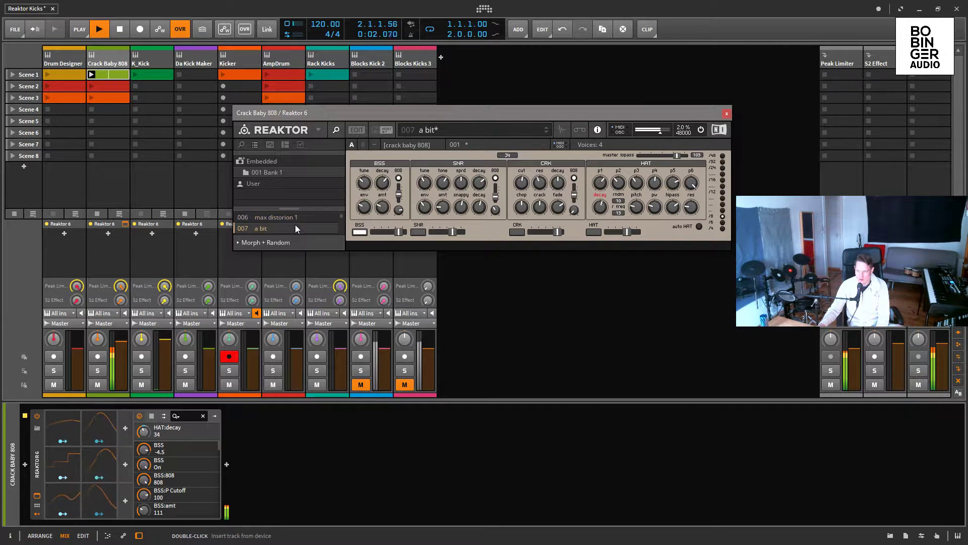
Audition Crack Baby 808's snapshots 008 a bit 1 and 009 max distorion+, and load 010 F# kick.
{"action": "scroll", "coordinate": [295, 228], "scroll_direction": "down", "scroll_amount": 1}
{"action": "left_click", "coordinate": [295, 228]}
{"action": "scroll", "coordinate": [295, 225], "scroll_direction": "down", "scroll_amount": 1}
{"action": "left_click", "coordinate": [295, 228]}
{"action": "scroll", "coordinate": [298, 222], "scroll_direction": "down", "scroll_amount": 2}
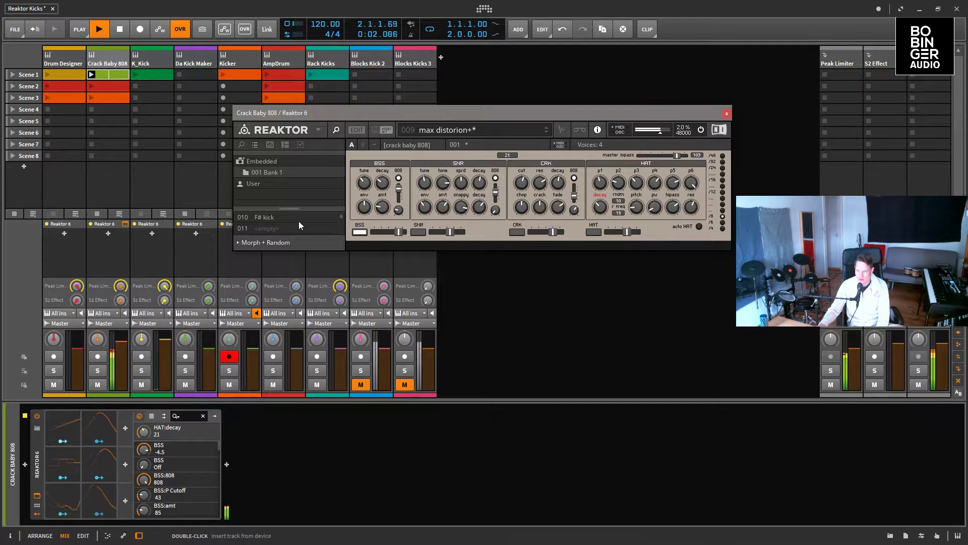
{"action": "left_click", "coordinate": [300, 219]}
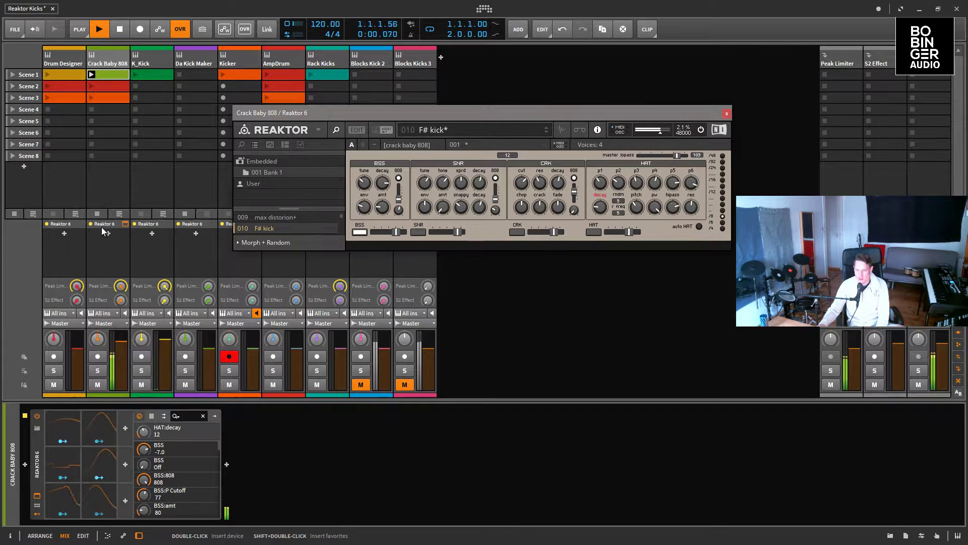
Launch Crack Baby 808's Scene 3 clip with snapshot 8 - a bit 1 loaded, and close the plug-in window.
{"action": "left_click", "coordinate": [93, 98]}
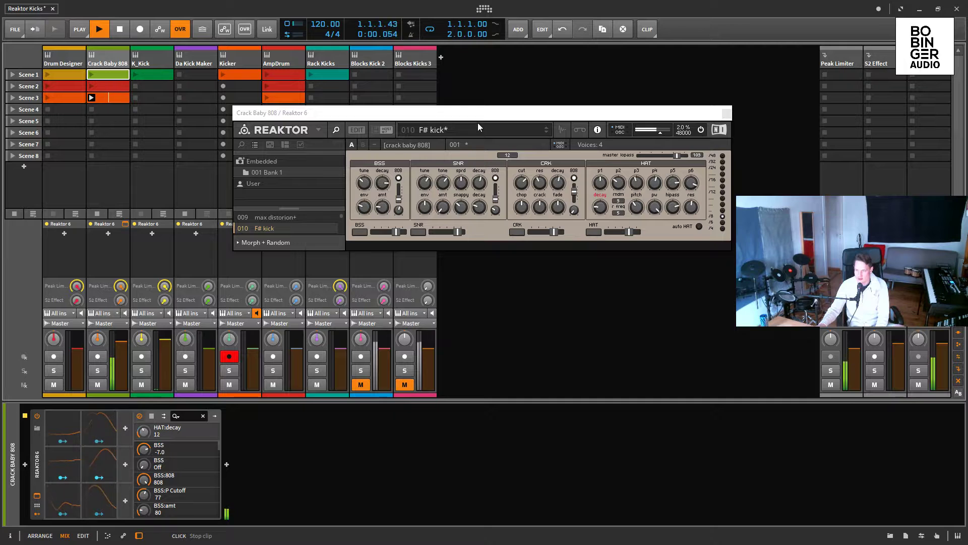
{"action": "left_click", "coordinate": [466, 129]}
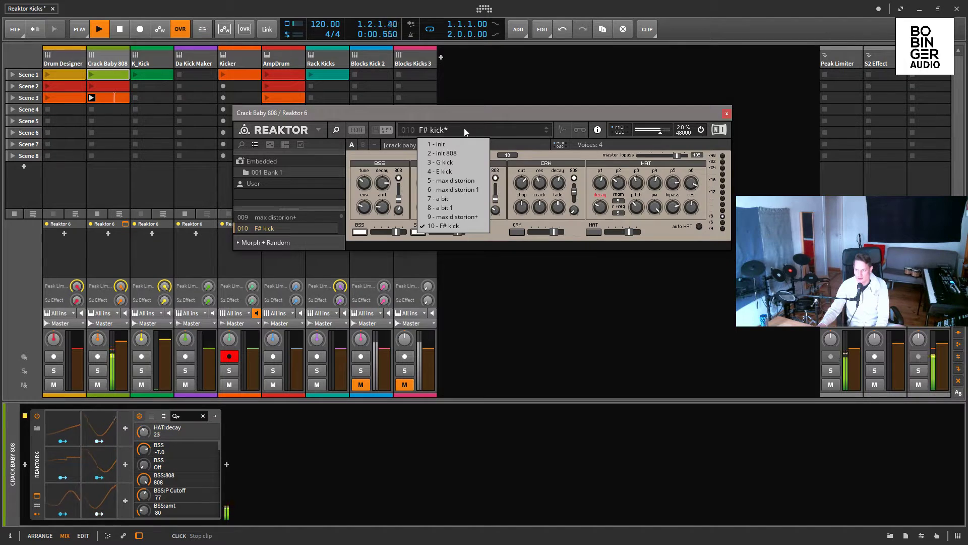
{"action": "left_click", "coordinate": [469, 207]}
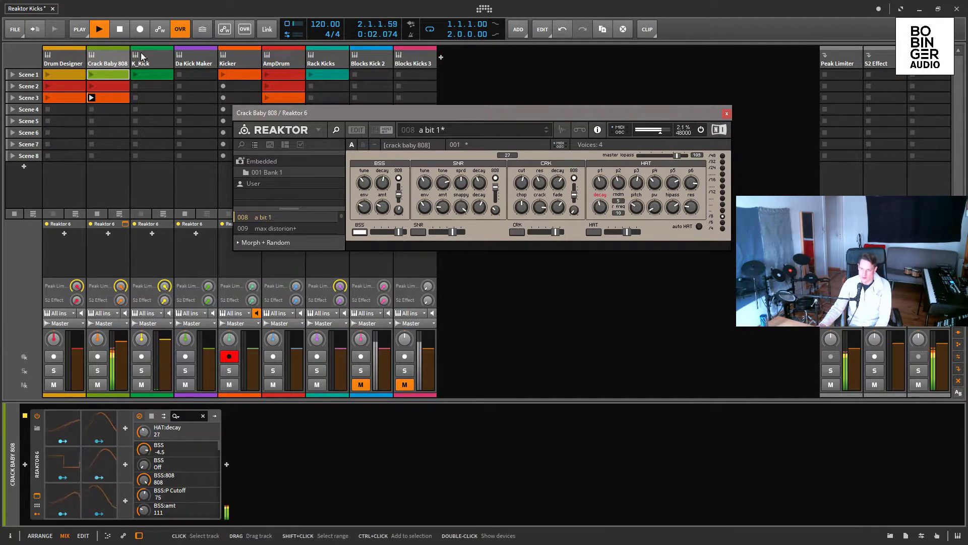
{"action": "left_click", "coordinate": [36, 496]}
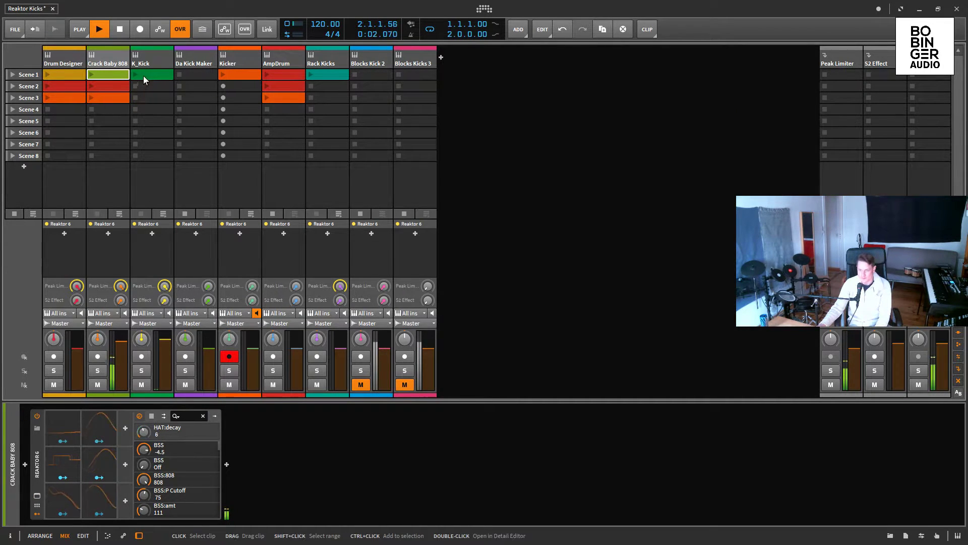
Open the K_Kick track's Reaktor 6 window and launch its Scene 1 clip.
{"action": "left_click", "coordinate": [161, 61]}
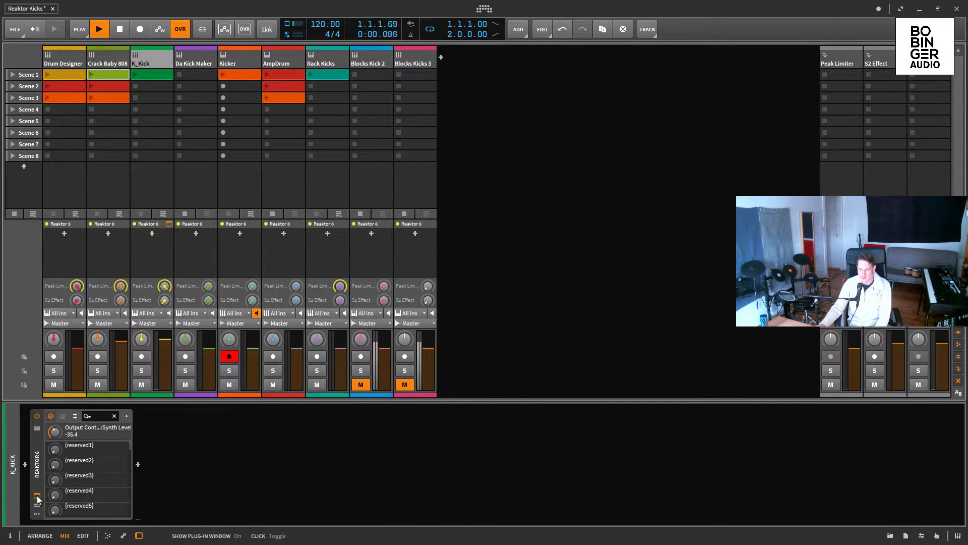
{"action": "left_click", "coordinate": [36, 496]}
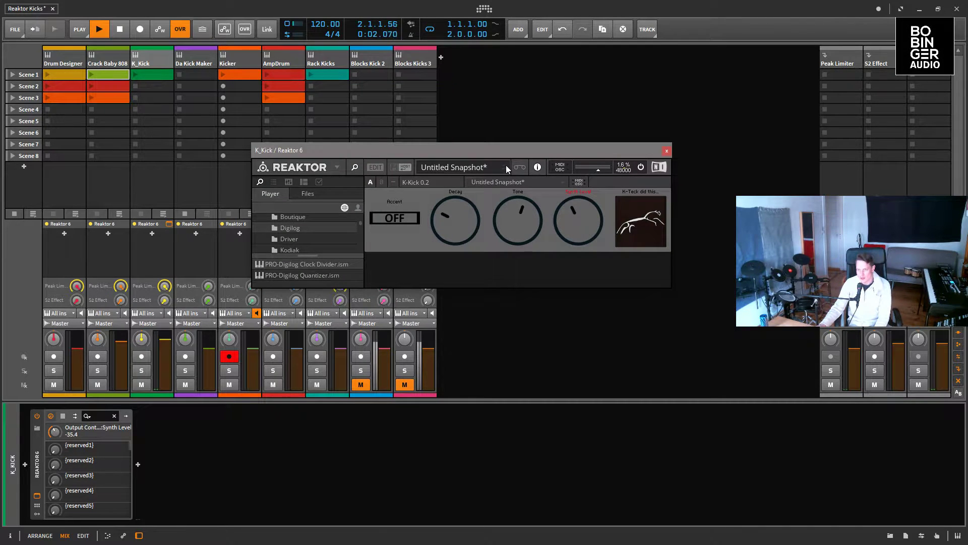
{"action": "left_click", "coordinate": [134, 73]}
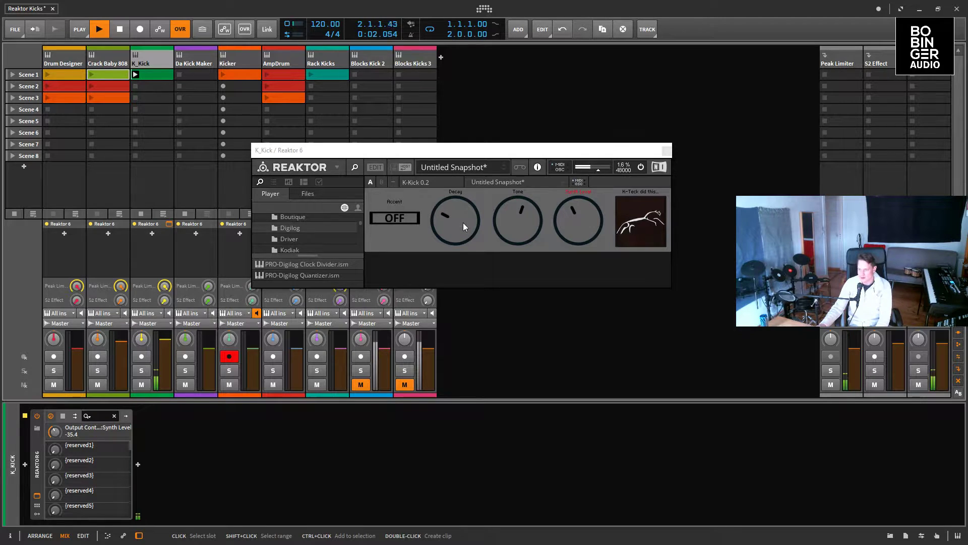
Shape the K_Kick sound by raising its decay and synth level and setting the tone to 126.
{"action": "left_click_drag", "start_coordinate": [457, 229], "coordinate": [488, 180]}
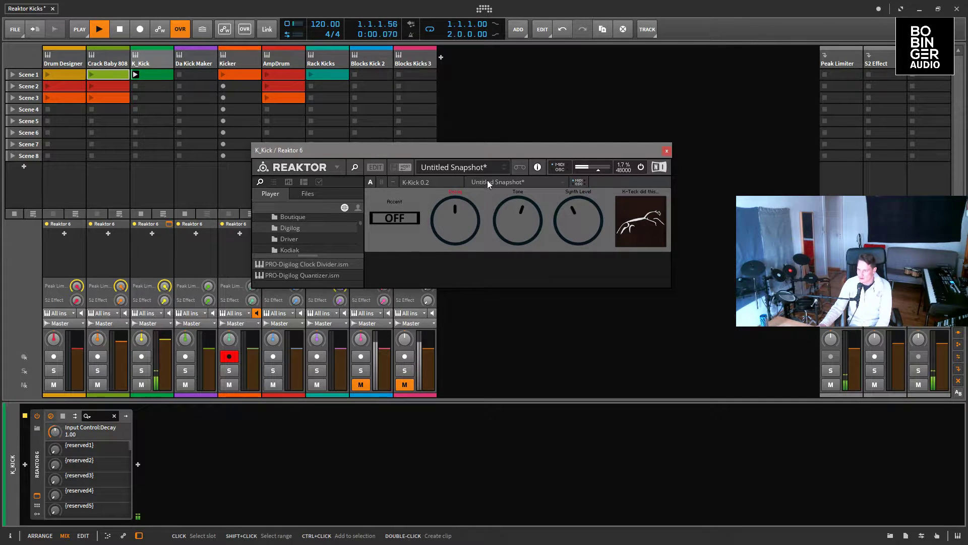
{"action": "left_click_drag", "start_coordinate": [534, 226], "coordinate": [597, 177]}
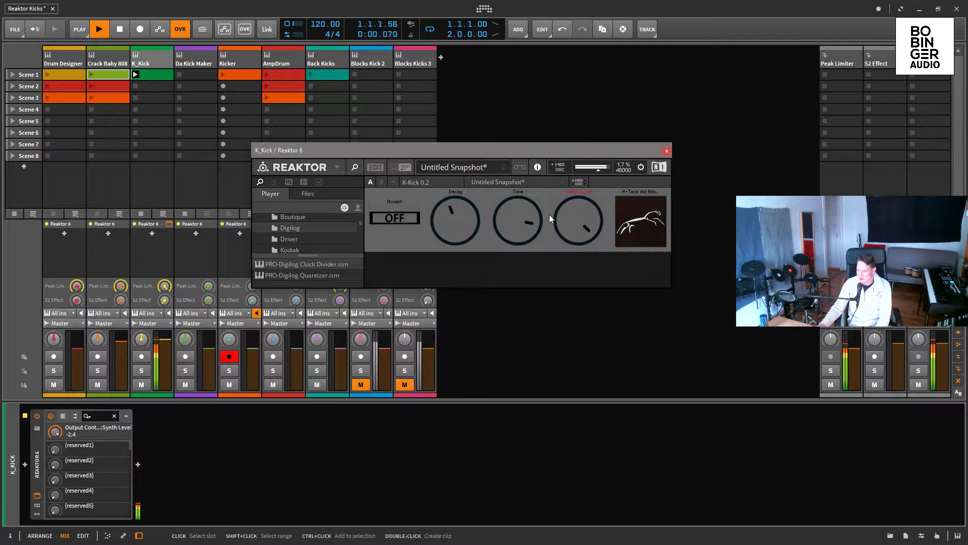
{"action": "left_click_drag", "start_coordinate": [476, 219], "coordinate": [549, 207]}
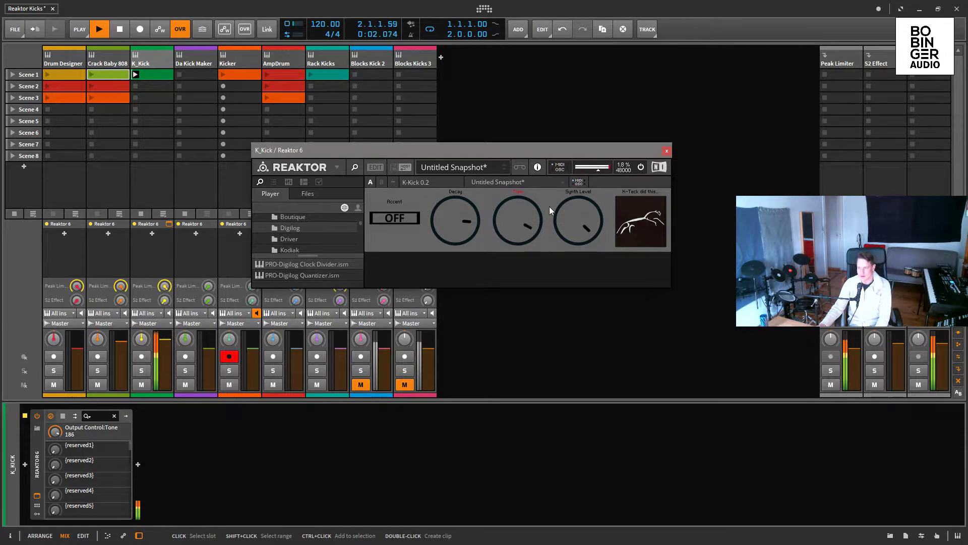
{"action": "left_click_drag", "start_coordinate": [468, 219], "coordinate": [430, 188]}
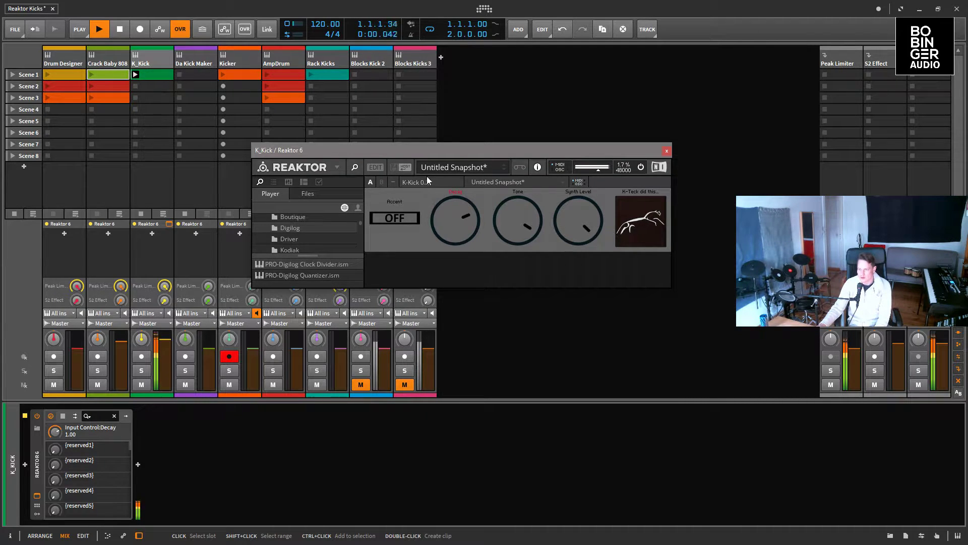
{"action": "left_click_drag", "start_coordinate": [517, 225], "coordinate": [591, 207]}
{"action": "left_click_drag", "start_coordinate": [519, 209], "coordinate": [520, 216]}
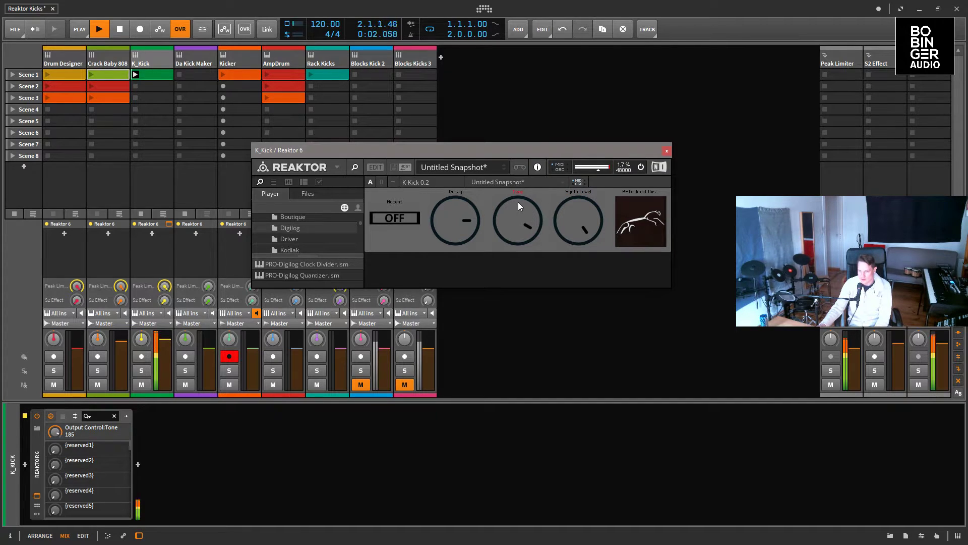
Stop the K_Kick clip and replace its plug-in window with the Da Kick Maker track's Reaktor 6 window.
{"action": "left_click", "coordinate": [141, 211]}
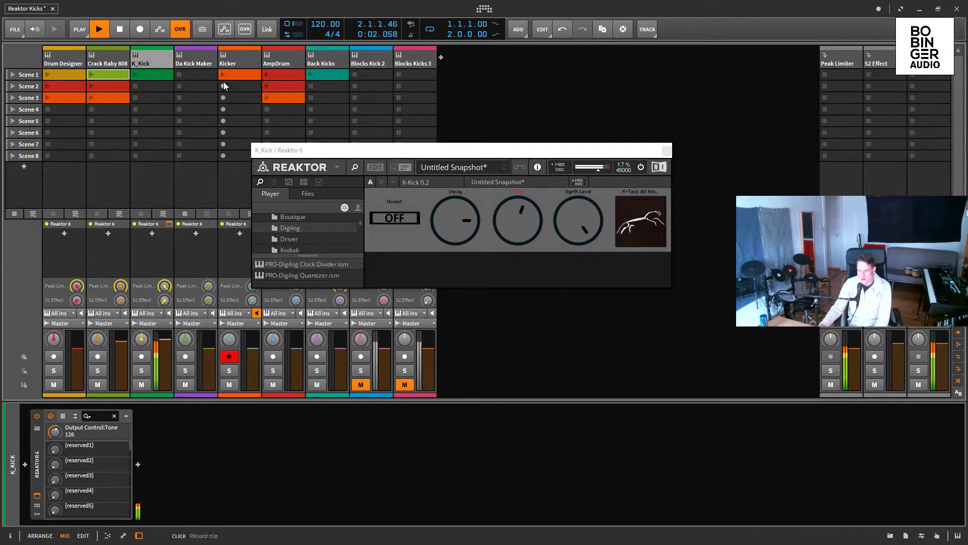
{"action": "left_click", "coordinate": [195, 56]}
{"action": "left_click", "coordinate": [667, 151]}
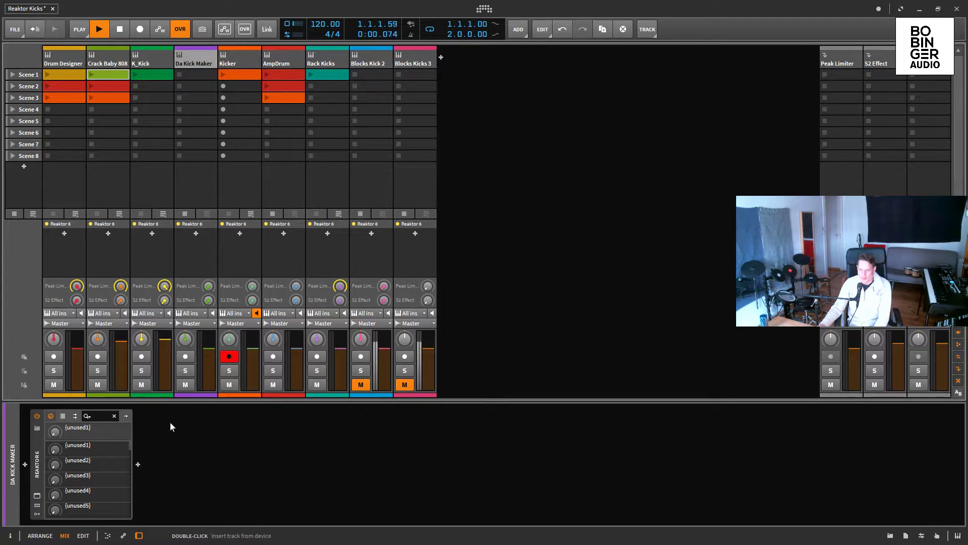
{"action": "left_click", "coordinate": [37, 495]}
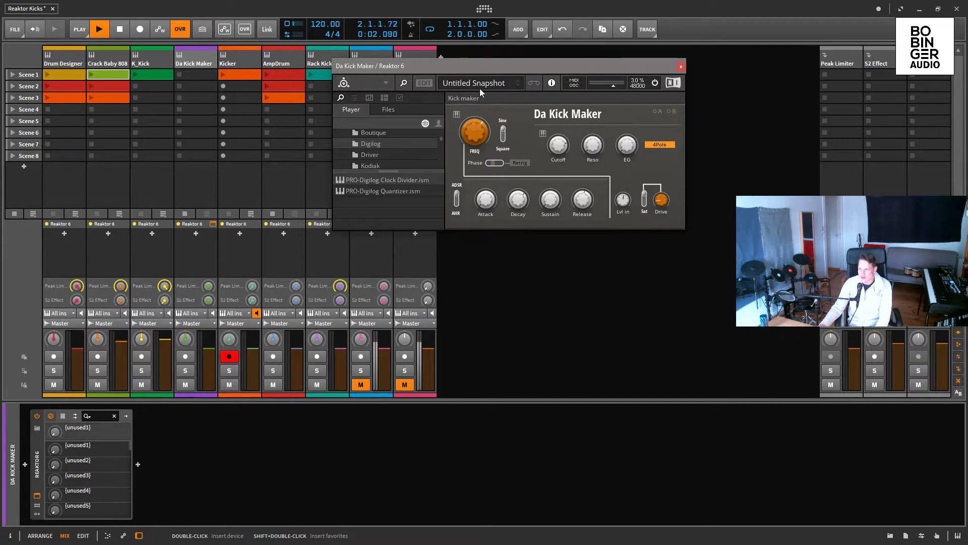
{"action": "left_click_drag", "start_coordinate": [482, 63], "coordinate": [356, 175]}
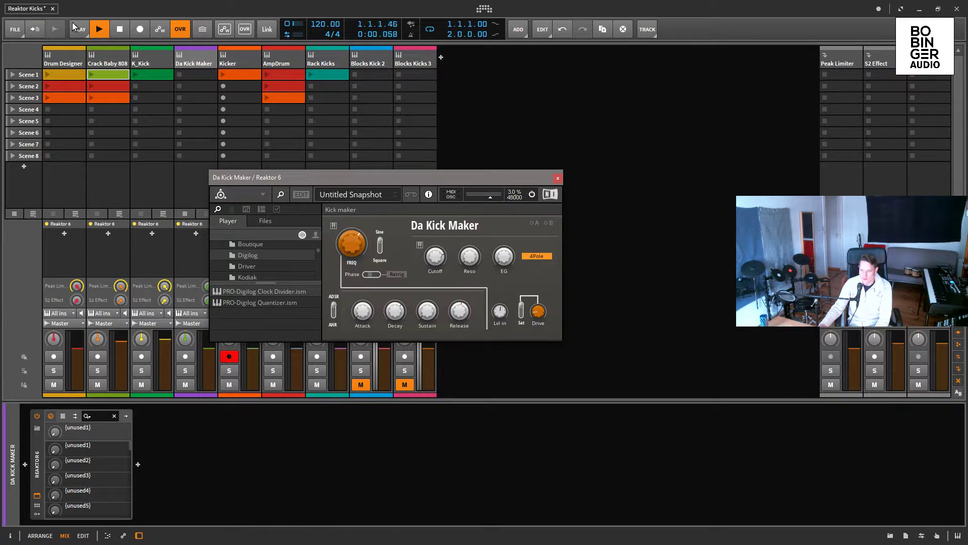
Disarm the Kicker track and arm the Da Kick Maker track for recording.
{"action": "left_click", "coordinate": [229, 356]}
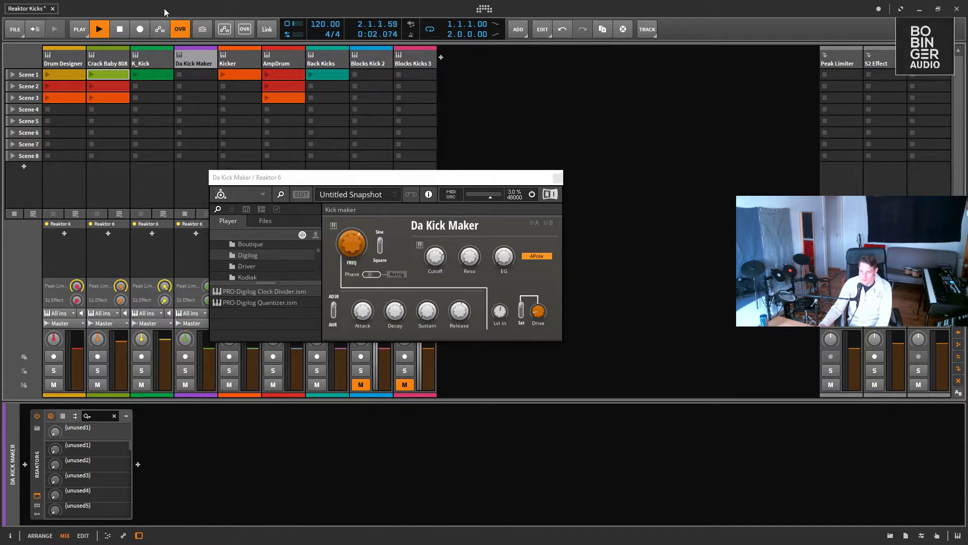
{"action": "left_click", "coordinate": [182, 371]}
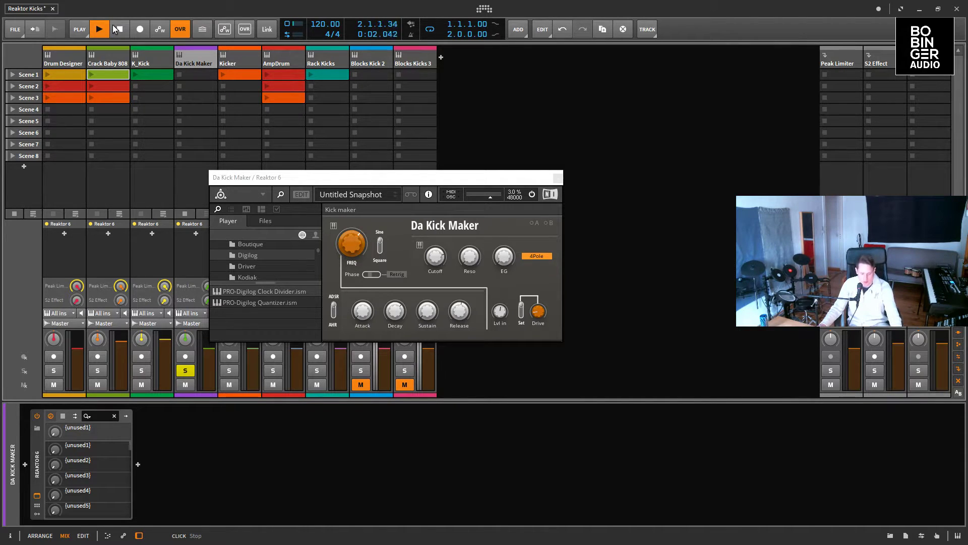
{"action": "left_click", "coordinate": [185, 370]}
{"action": "left_click", "coordinate": [185, 356]}
Raise the Peak Limiter sends on the Da Kick Maker, Kicker, AmpDrum, Blocks Kick 2 and Blocks Kicks 3 tracks.
{"action": "left_click_drag", "start_coordinate": [269, 177], "coordinate": [595, 172]}
{"action": "left_click_drag", "start_coordinate": [208, 286], "coordinate": [208, 237]}
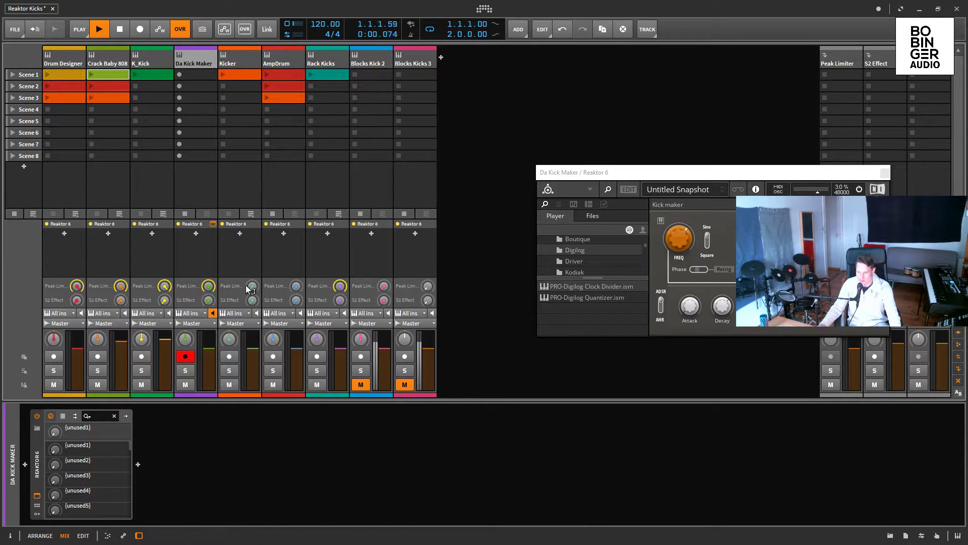
{"action": "left_click_drag", "start_coordinate": [252, 286], "coordinate": [252, 230]}
{"action": "left_click_drag", "start_coordinate": [296, 286], "coordinate": [296, 229]}
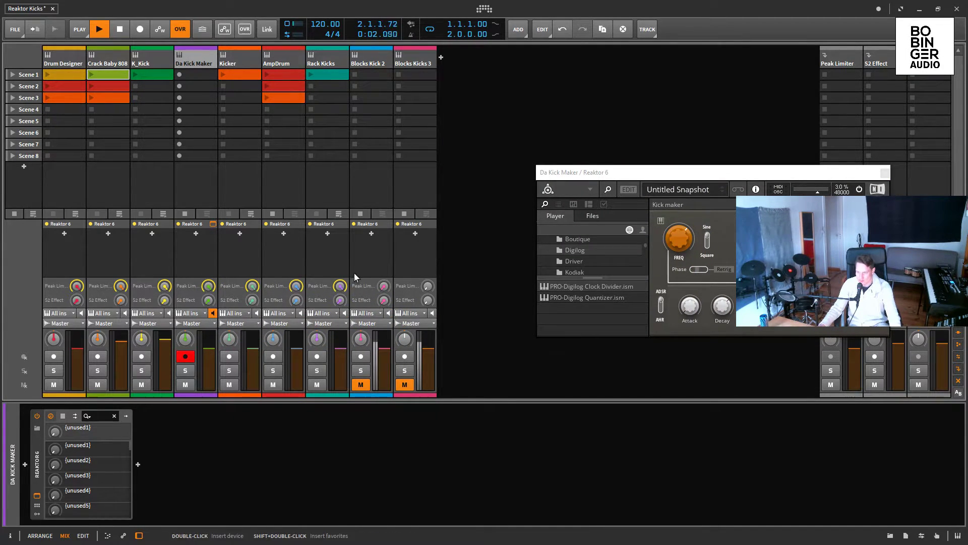
{"action": "left_click_drag", "start_coordinate": [386, 287], "coordinate": [427, 275]}
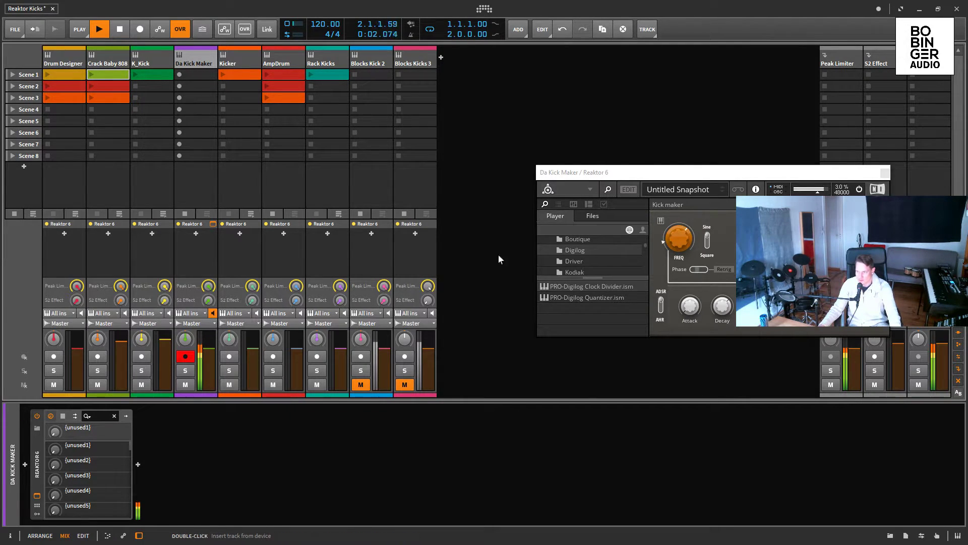
Copy K_Kick's Scene 1 clip into the Da Kick Maker track's Scene 1 slot and launch it.
{"action": "left_click_drag", "start_coordinate": [602, 172], "coordinate": [322, 190]}
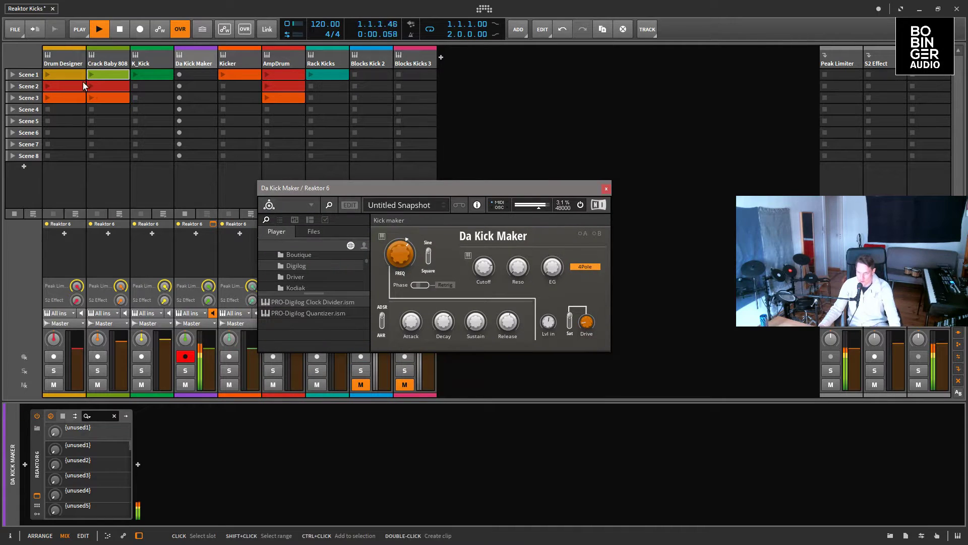
{"action": "left_click", "coordinate": [156, 74]}
{"action": "left_click_drag", "start_coordinate": [156, 71], "coordinate": [180, 75]}
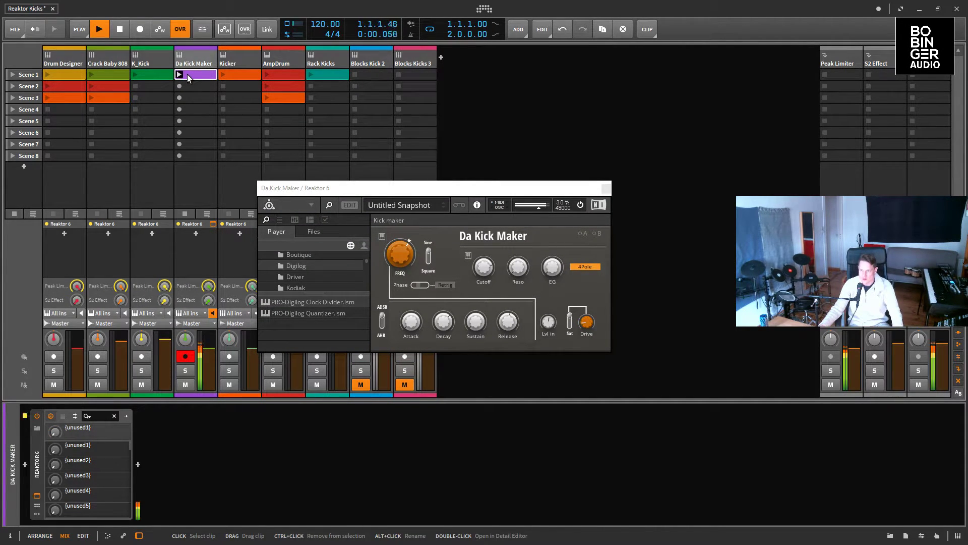
Show Da Kick Maker's snapshot list, and set the filter cutoff to 60.5 and the frequency to 88.5 Hz.
{"action": "mouse_move", "coordinate": [400, 248]}
{"action": "left_mouse_down"}
{"action": "mouse_move", "coordinate": [407, 272]}
{"action": "mouse_move", "coordinate": [456, 189]}
{"action": "mouse_move", "coordinate": [409, 255]}
{"action": "mouse_move", "coordinate": [416, 241]}
{"action": "left_mouse_up"}
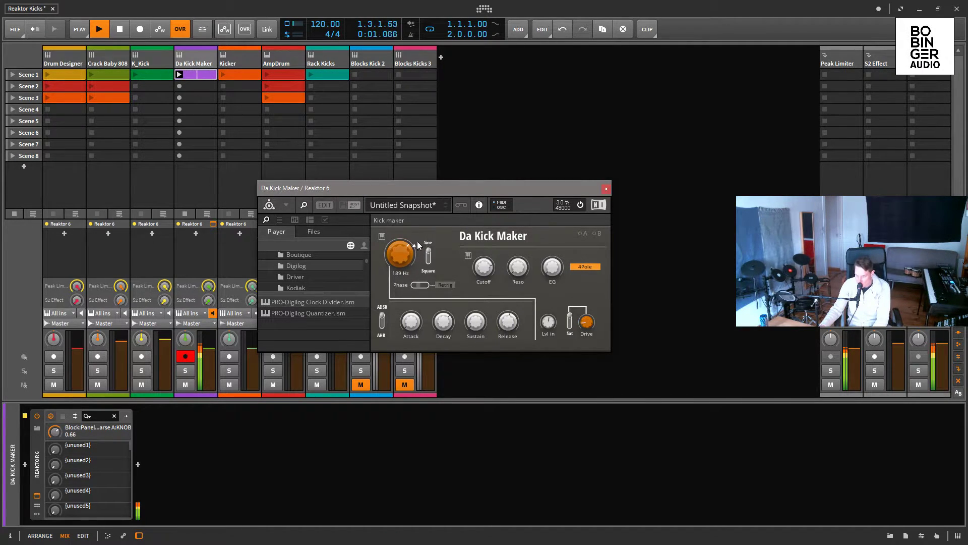
{"action": "left_click", "coordinate": [279, 220]}
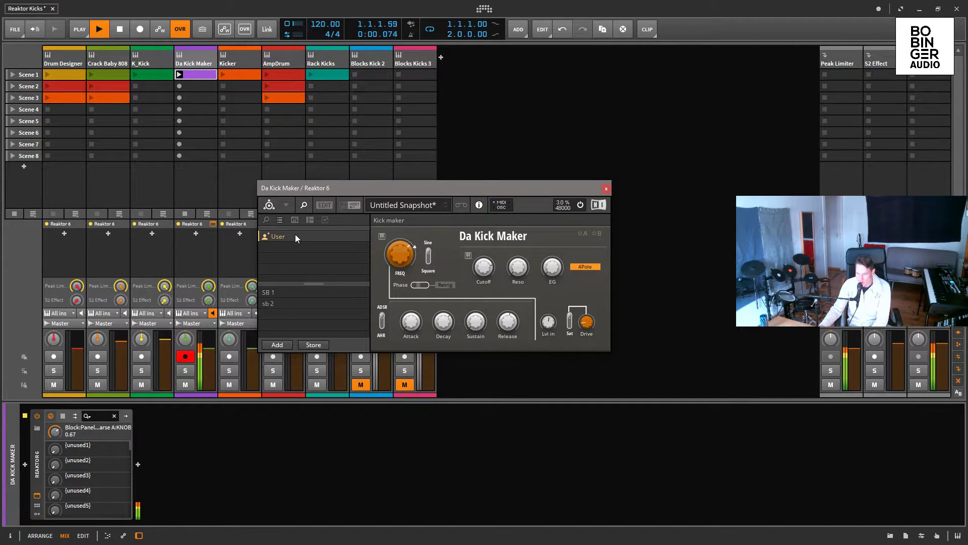
{"action": "left_click_drag", "start_coordinate": [403, 253], "coordinate": [431, 245]}
{"action": "left_click_drag", "start_coordinate": [483, 267], "coordinate": [503, 287]}
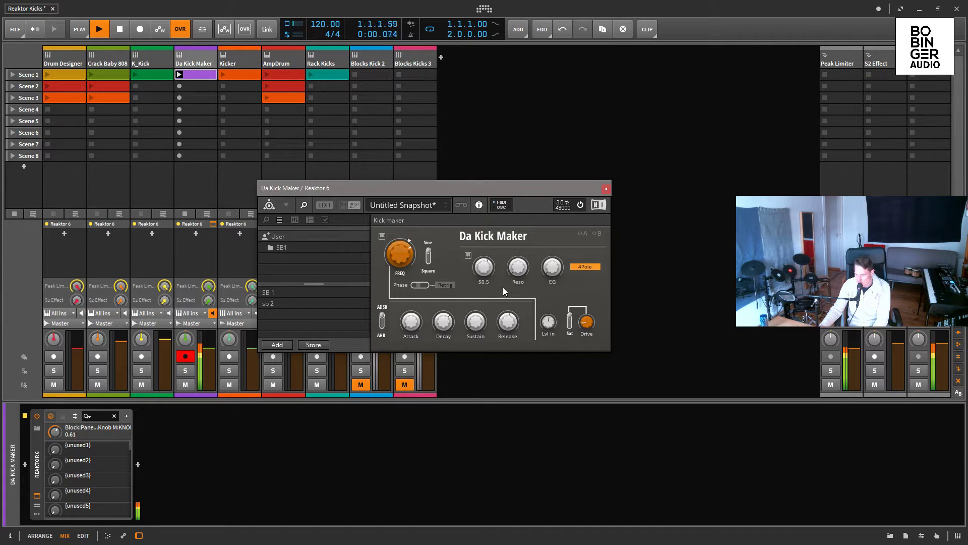
{"action": "left_click_drag", "start_coordinate": [403, 246], "coordinate": [396, 280]}
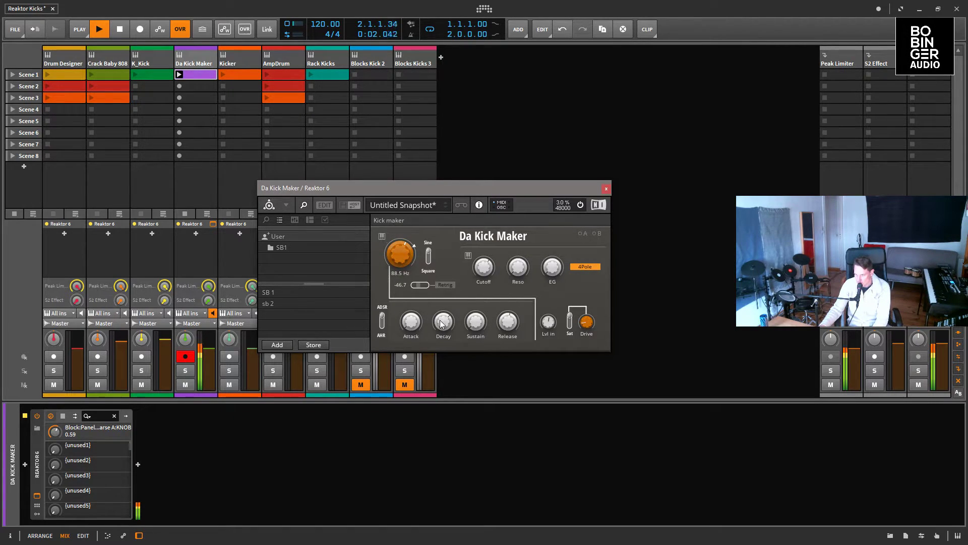
Adjust Da Kick Maker's envelope and frequency, and raise the drive to 89.8.
{"action": "left_click_drag", "start_coordinate": [439, 346], "coordinate": [436, 357]}
{"action": "left_click_drag", "start_coordinate": [405, 257], "coordinate": [407, 253]}
{"action": "left_click_drag", "start_coordinate": [473, 318], "coordinate": [618, 242]}
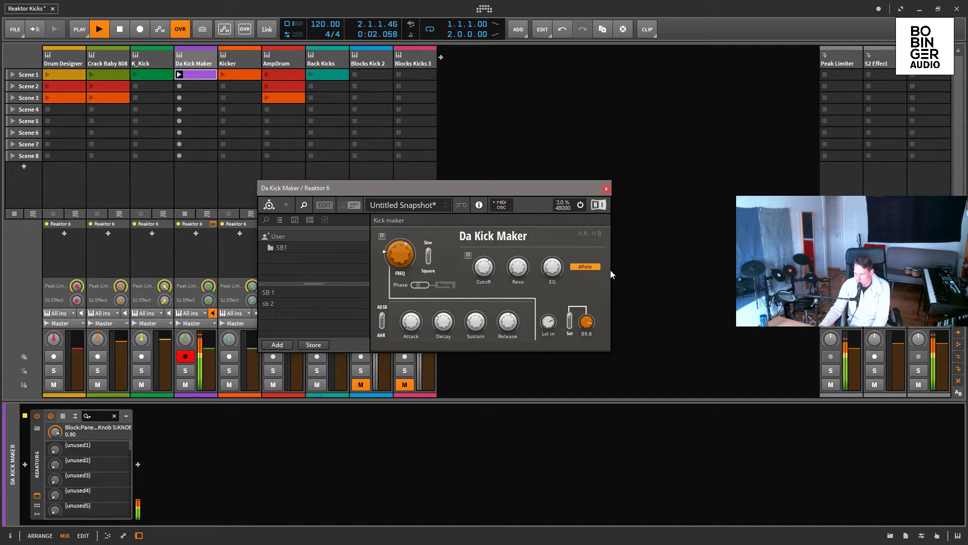
Fine-tune Da Kick Maker's drive and cutoff, set the filter EG to 0 and disarm the track.
{"action": "mouse_move", "coordinate": [588, 322]}
{"action": "left_mouse_down"}
{"action": "mouse_move", "coordinate": [603, 264]}
{"action": "mouse_move", "coordinate": [579, 329]}
{"action": "left_mouse_up"}
{"action": "left_click_drag", "start_coordinate": [482, 272], "coordinate": [522, 204]}
{"action": "mouse_move", "coordinate": [557, 259]}
{"action": "left_mouse_down"}
{"action": "mouse_move", "coordinate": [593, 155]}
{"action": "mouse_move", "coordinate": [544, 268]}
{"action": "left_mouse_up"}
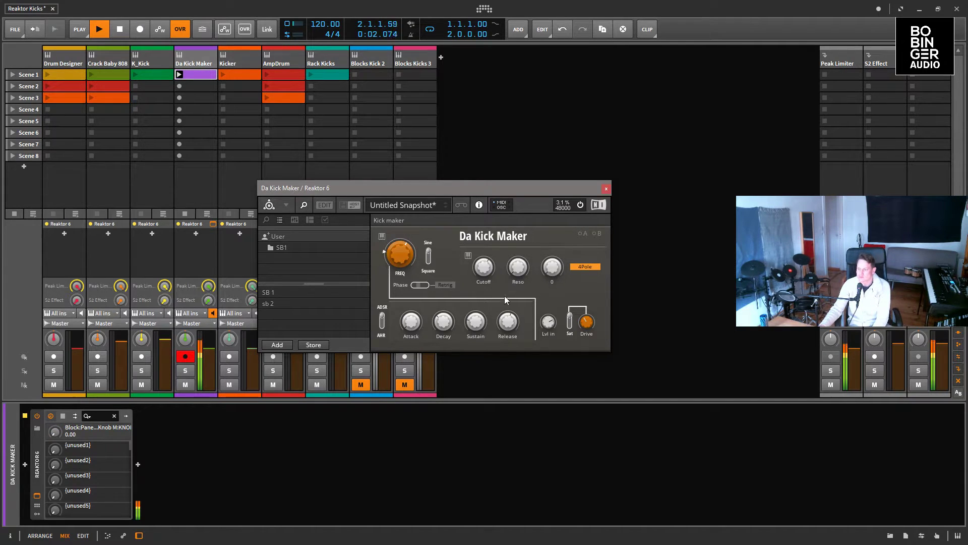
{"action": "left_click", "coordinate": [180, 356]}
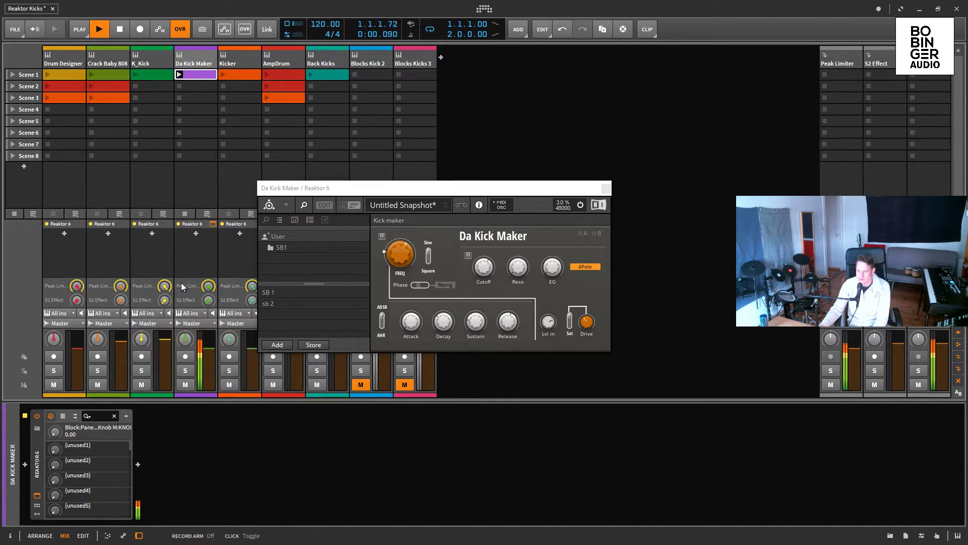
Stop Da Kick Maker's clip and switch its envelope from ADSR to AHR mode.
{"action": "left_click", "coordinate": [186, 213]}
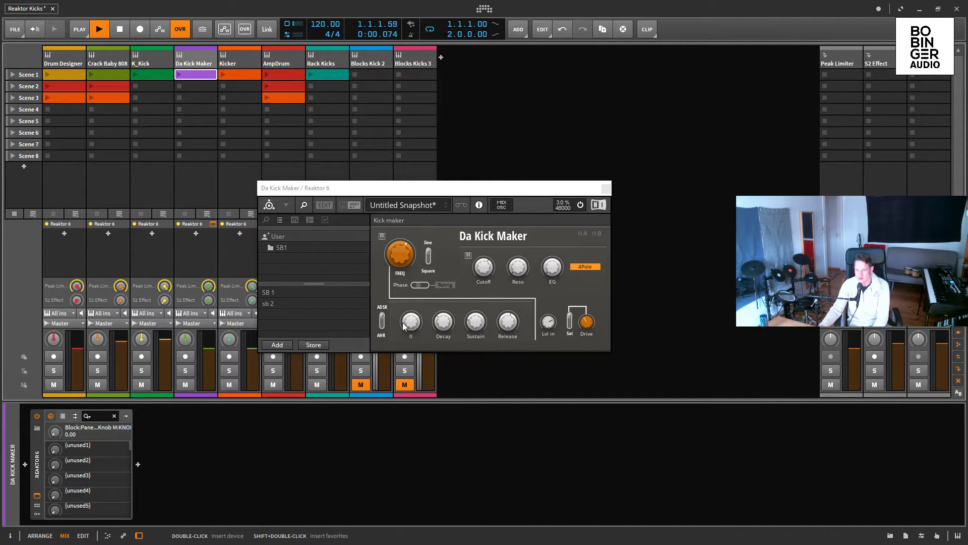
{"action": "left_click", "coordinate": [386, 316]}
{"action": "left_click", "coordinate": [381, 320]}
{"action": "left_click", "coordinate": [380, 320]}
{"action": "left_click", "coordinate": [381, 321]}
{"action": "left_click", "coordinate": [381, 321]}
{"action": "left_click", "coordinate": [380, 321]}
{"action": "left_click", "coordinate": [423, 261]}
{"action": "left_click", "coordinate": [422, 261]}
{"action": "left_click", "coordinate": [422, 262]}
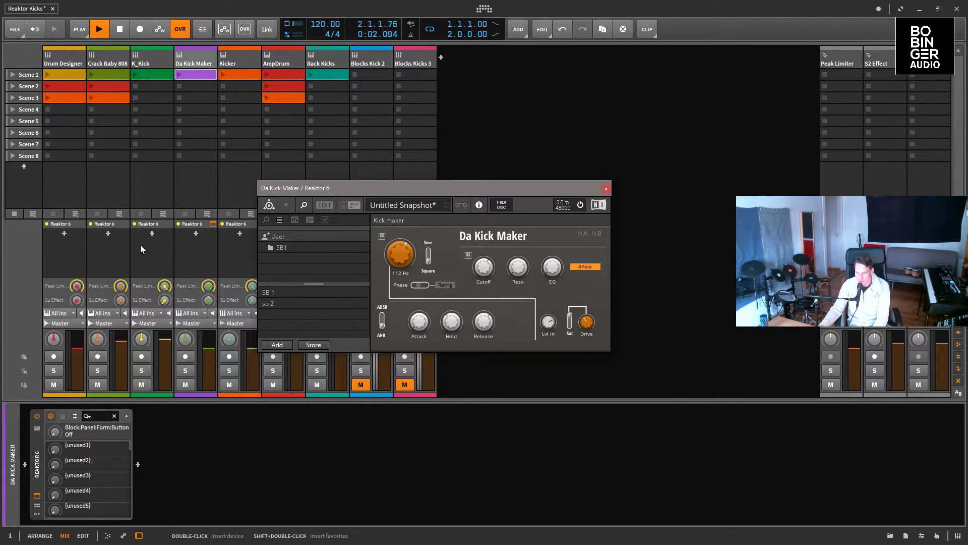
Launch Da Kick Maker's Scene 1 clip, adjust the drive and resonance, and set the filter cutoff to 17.5.
{"action": "left_click", "coordinate": [183, 74]}
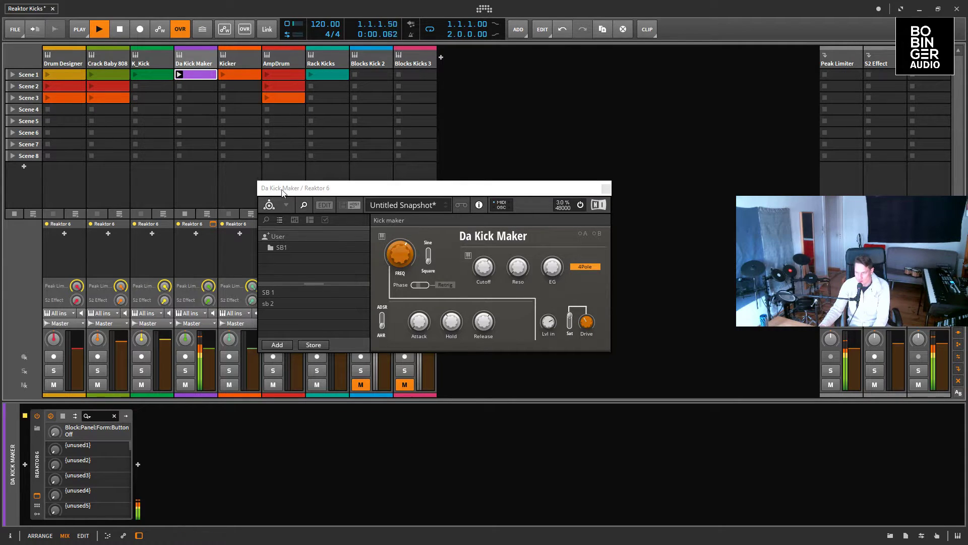
{"action": "left_click_drag", "start_coordinate": [588, 325], "coordinate": [554, 293]}
{"action": "left_click", "coordinate": [553, 270]}
{"action": "left_click_drag", "start_coordinate": [521, 266], "coordinate": [543, 205]}
{"action": "left_click_drag", "start_coordinate": [487, 269], "coordinate": [485, 320]}
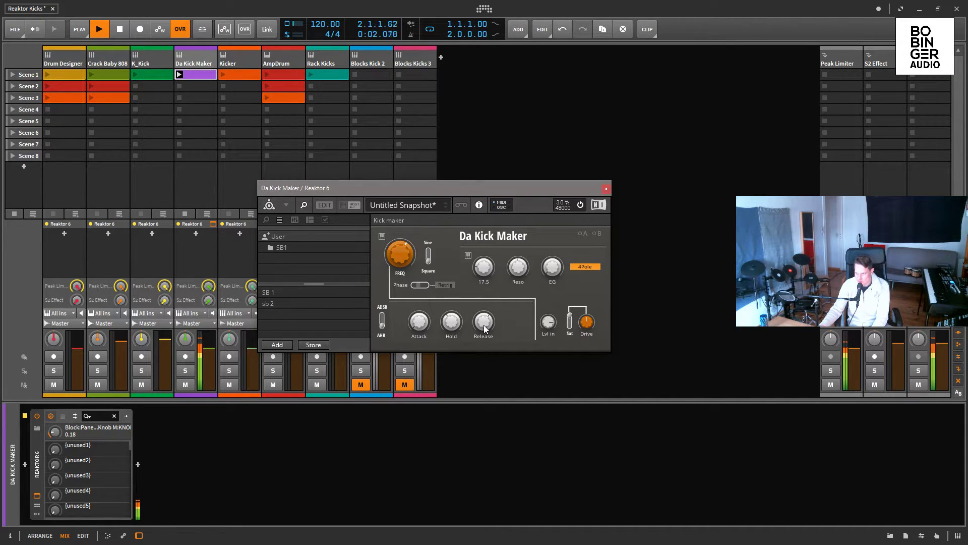
Switch Da Kick Maker's filter to 1Pole, set the oscillator phase to 109.1 and toggle the waveform switch.
{"action": "left_click", "coordinate": [552, 268]}
{"action": "left_click", "coordinate": [588, 267]}
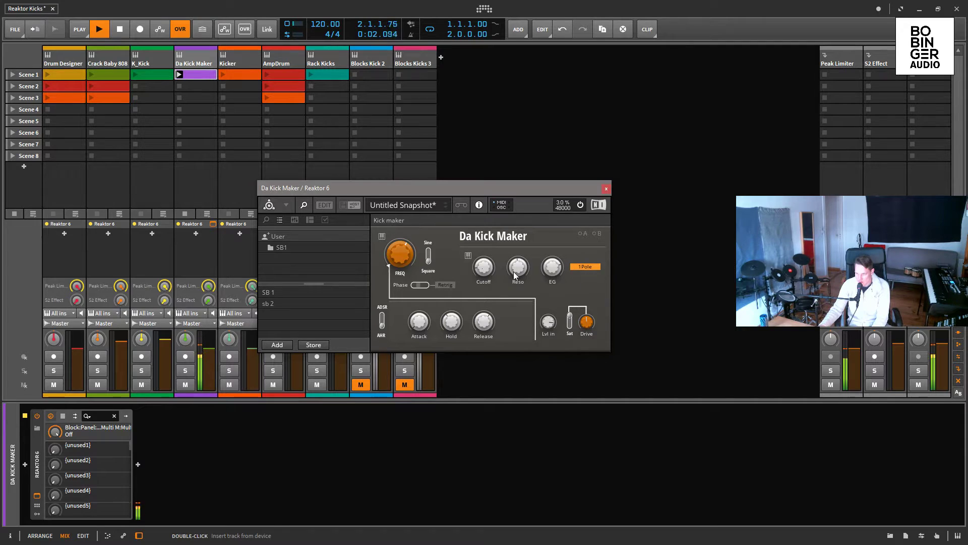
{"action": "left_click", "coordinate": [424, 286]}
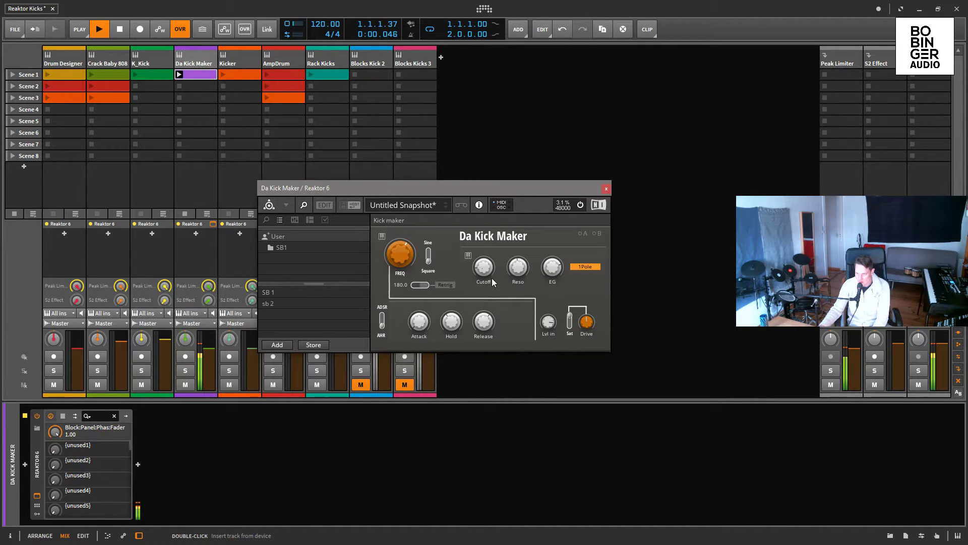
{"action": "left_click", "coordinate": [428, 255]}
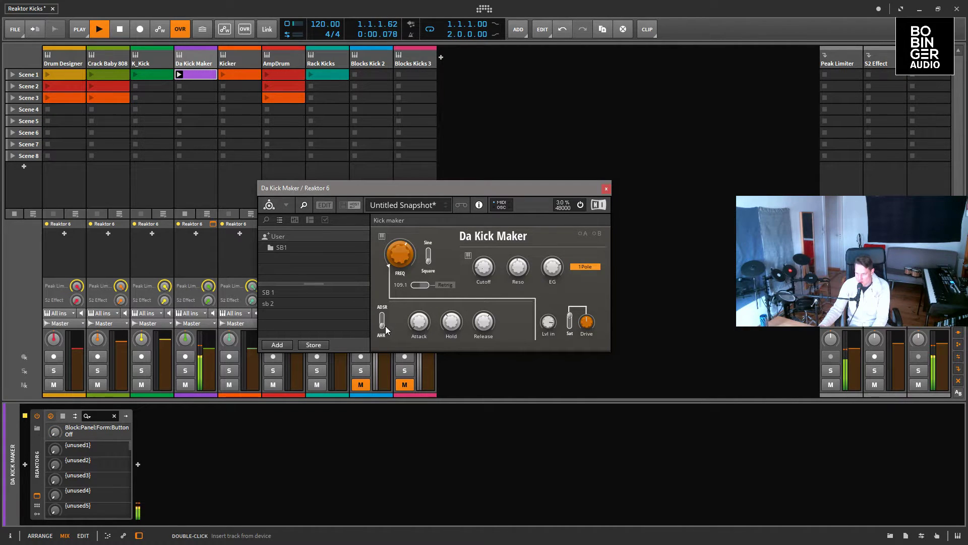
Adjust Da Kick Maker's attack, hold and release, then stop its clip and close the plug-in window.
{"action": "left_click", "coordinate": [452, 324]}
{"action": "left_click", "coordinate": [482, 325]}
{"action": "left_click_drag", "start_coordinate": [452, 322], "coordinate": [432, 304]}
{"action": "left_click", "coordinate": [426, 317]}
{"action": "left_click", "coordinate": [186, 214]}
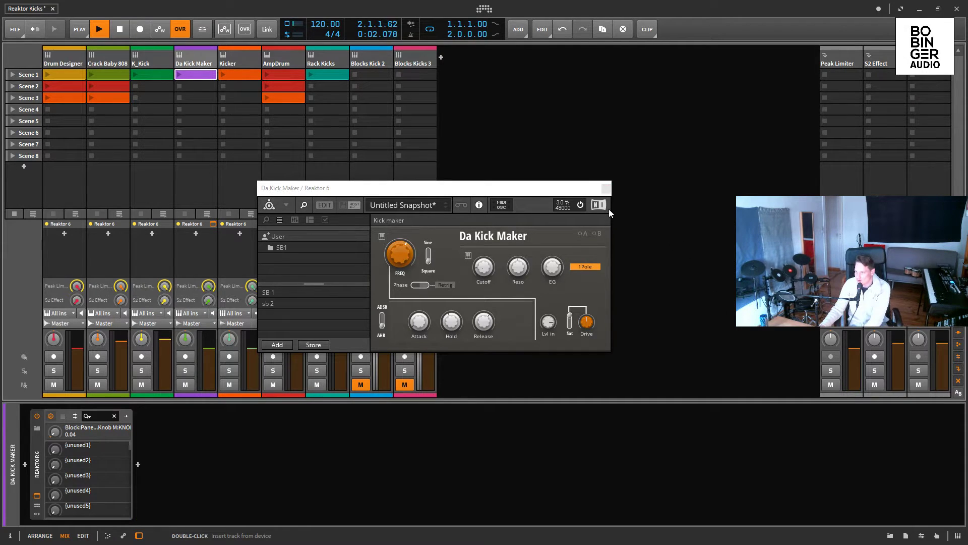
{"action": "left_click", "coordinate": [604, 187]}
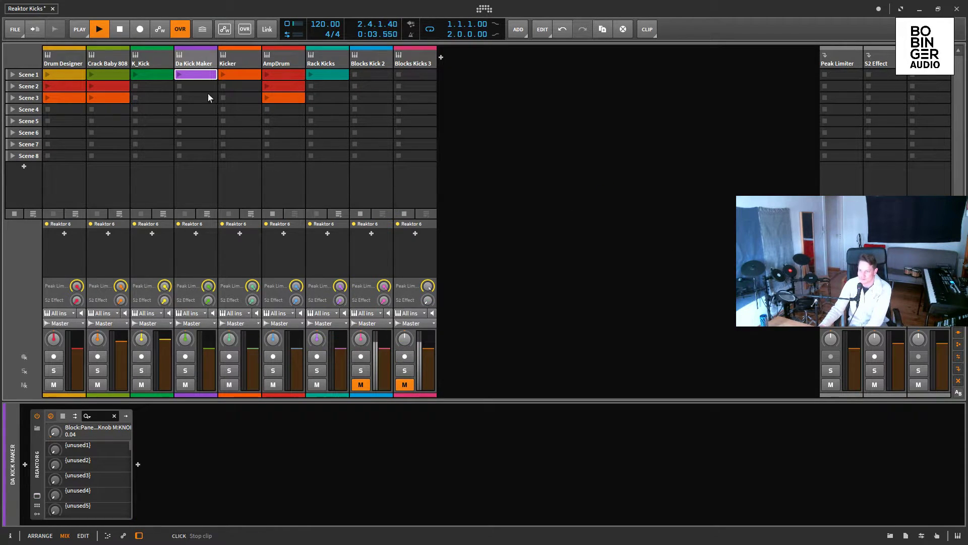
Show the Kicker track's Reaktor 6 window and place it over the mixer.
{"action": "left_click", "coordinate": [240, 59]}
{"action": "left_click", "coordinate": [36, 497]}
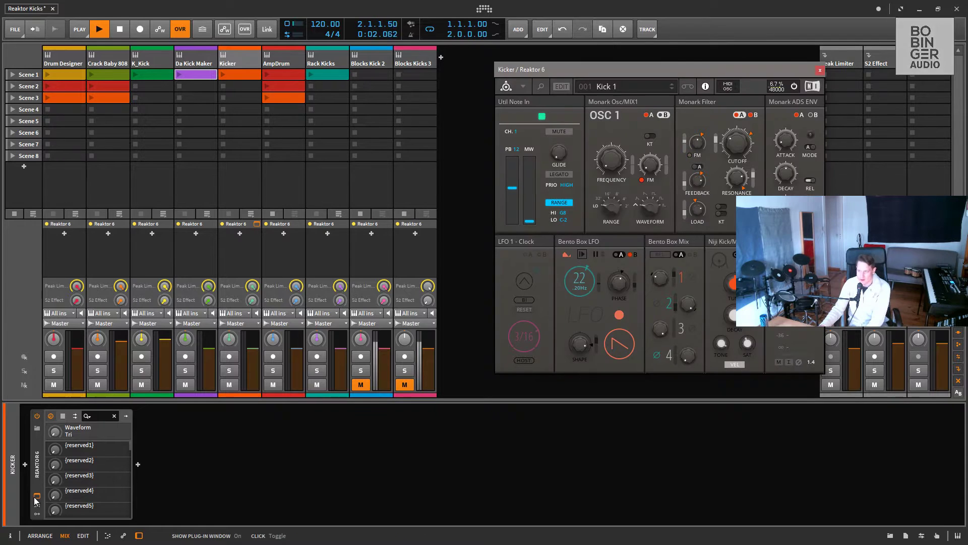
{"action": "left_click_drag", "start_coordinate": [589, 71], "coordinate": [304, 147]}
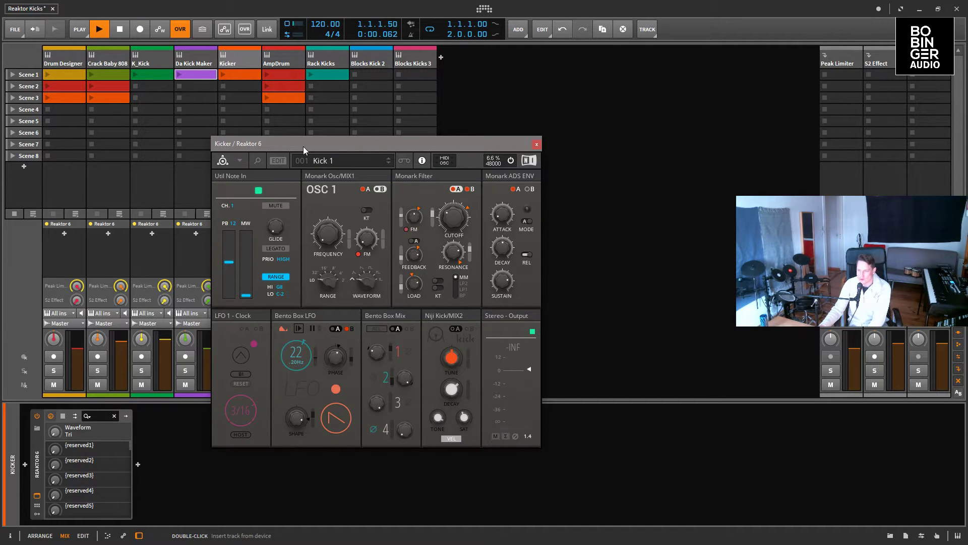
Look through Kicker's library and file browsers, enter edit mode and show the ensemble's info properties.
{"action": "left_click", "coordinate": [264, 164]}
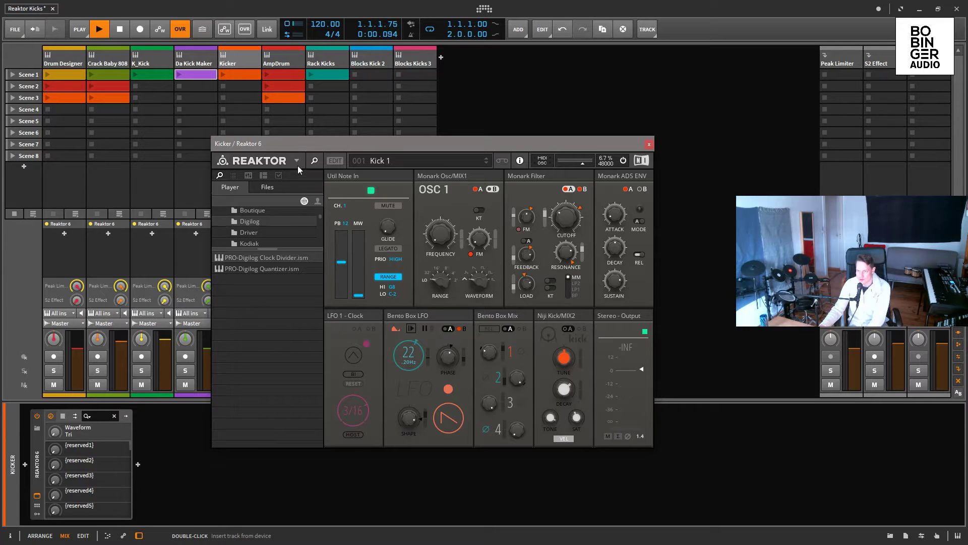
{"action": "left_click", "coordinate": [267, 187]}
{"action": "left_click", "coordinate": [334, 161]}
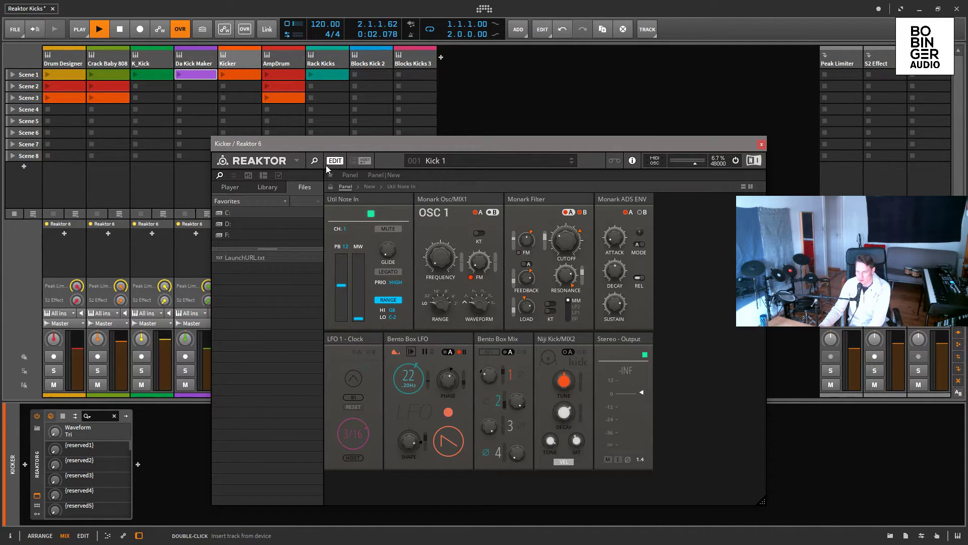
{"action": "left_click", "coordinate": [279, 175]}
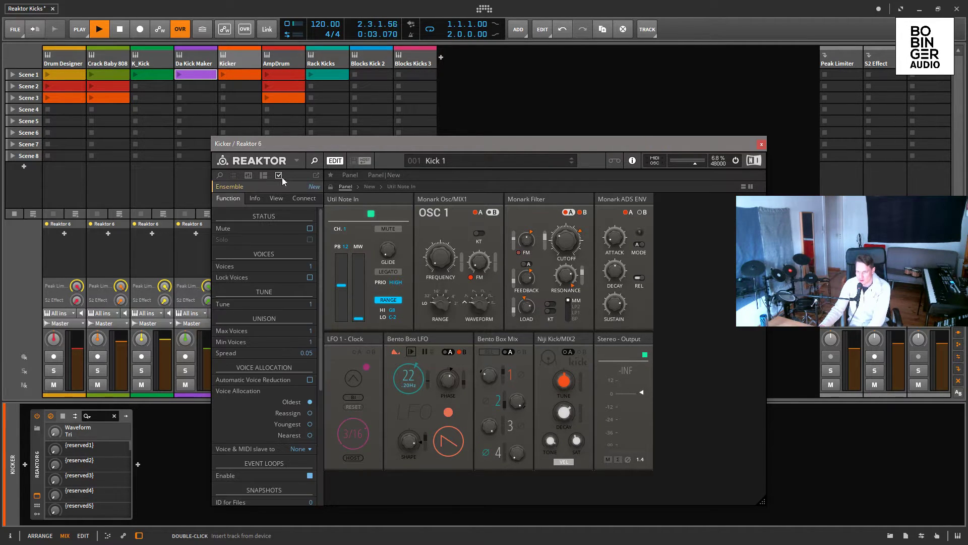
{"action": "left_click", "coordinate": [255, 199]}
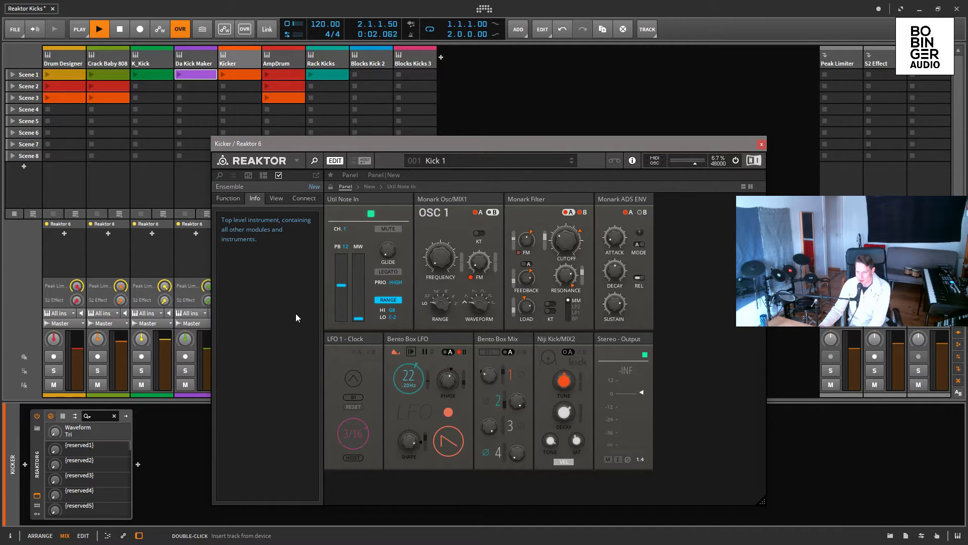
Load Kicker's Kick 2 snapshot and show the info text of the Util Note In block.
{"action": "left_click", "coordinate": [490, 160]}
{"action": "left_click", "coordinate": [456, 205]}
{"action": "left_click", "coordinate": [356, 201]}
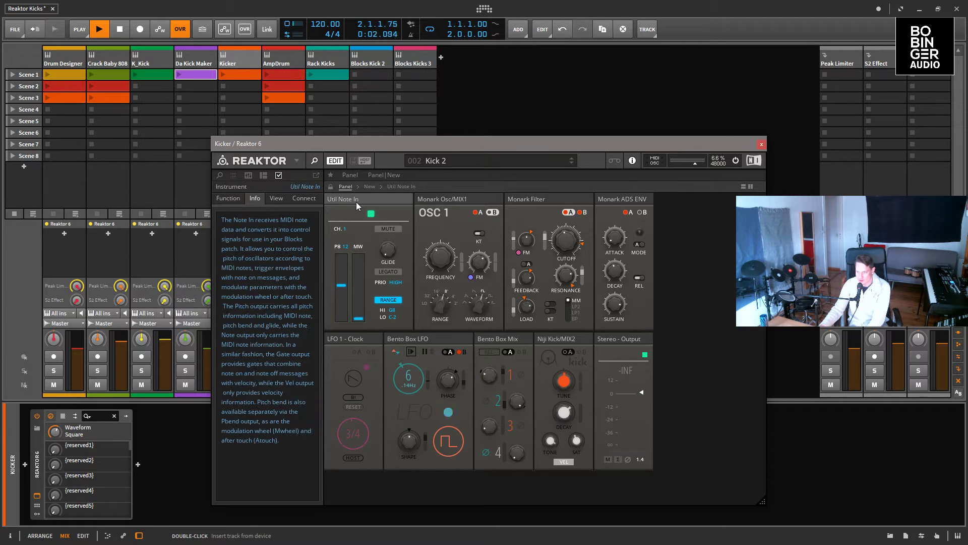
Leave Kicker's edit mode, load the Kick 1 snapshot and launch the track's Scene 1 clip.
{"action": "left_click", "coordinate": [335, 160]}
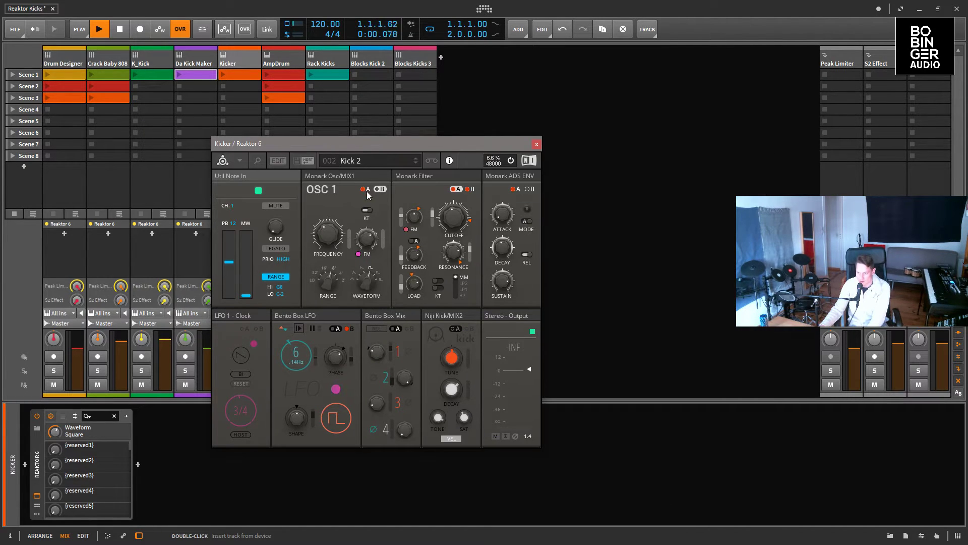
{"action": "left_click", "coordinate": [375, 162]}
{"action": "left_click", "coordinate": [368, 195]}
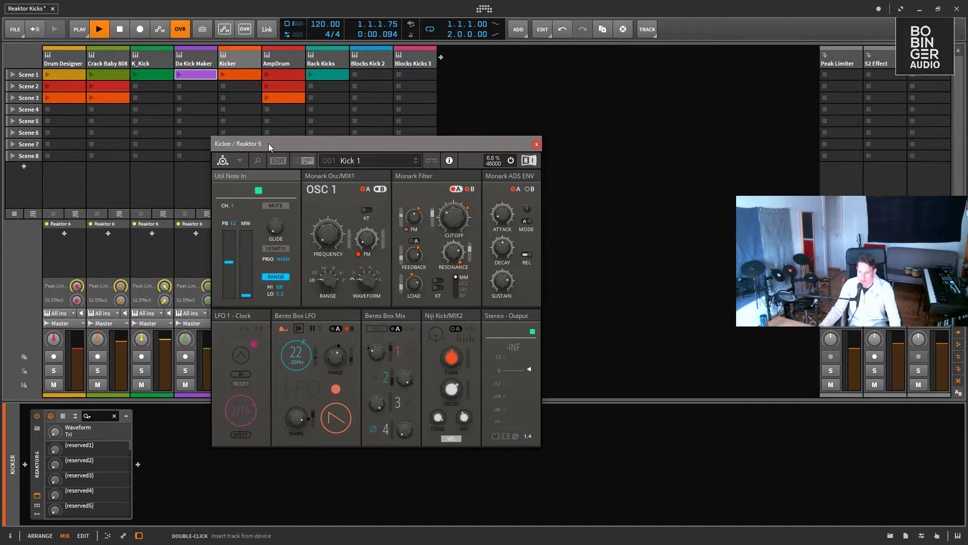
{"action": "left_click_drag", "start_coordinate": [268, 143], "coordinate": [350, 140]}
{"action": "left_click", "coordinate": [222, 74]}
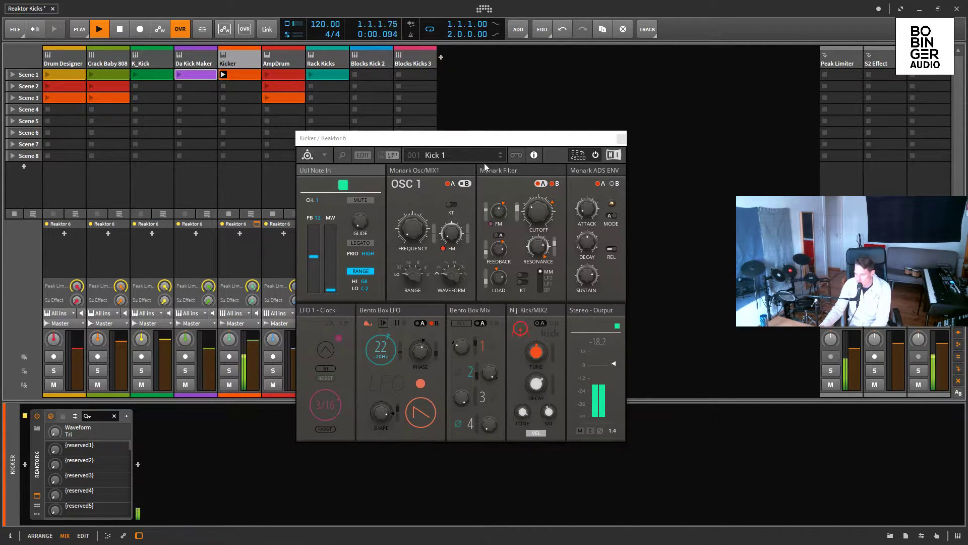
Audition Kicker's snapshots in order up to Kick 4, raising the track volume slightly along the way.
{"action": "left_click", "coordinate": [501, 159]}
{"action": "left_click", "coordinate": [501, 158]}
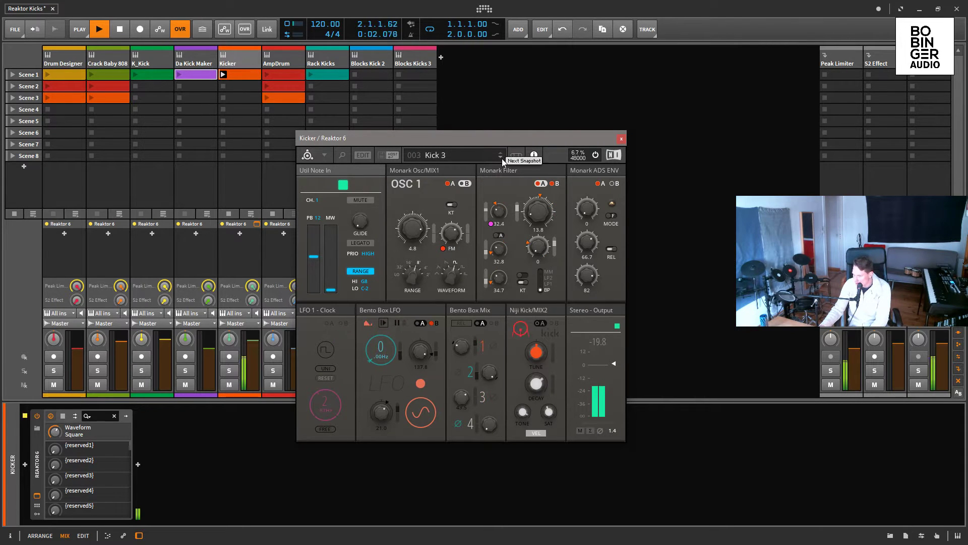
{"action": "left_click_drag", "start_coordinate": [253, 340], "coordinate": [252, 337]}
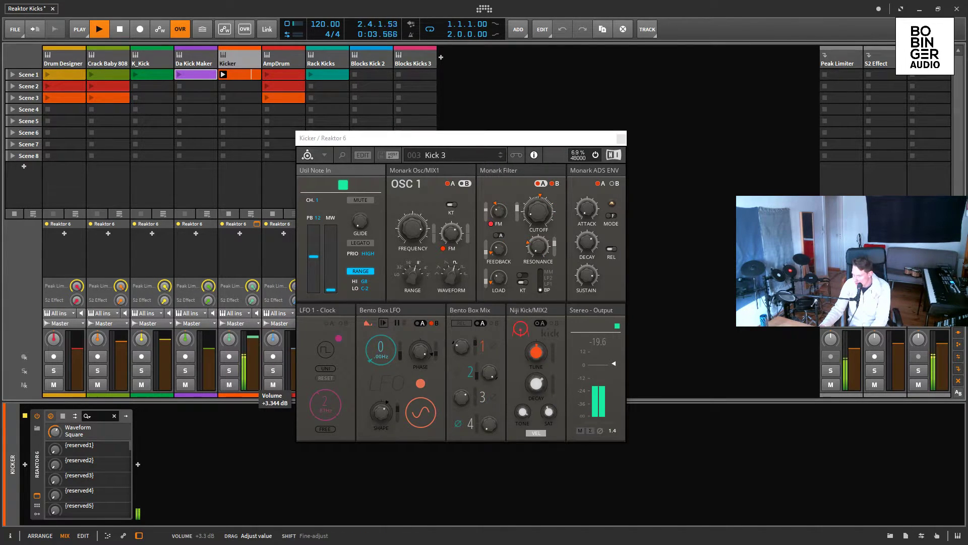
{"action": "left_click", "coordinate": [499, 158]}
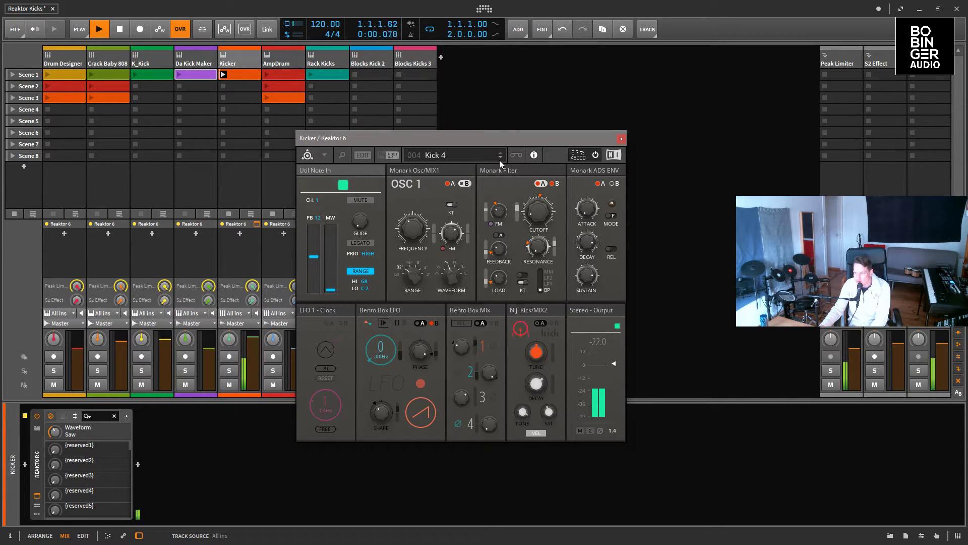
Try to load the user snapshot SB 1 in Kicker.
{"action": "left_click", "coordinate": [475, 158]}
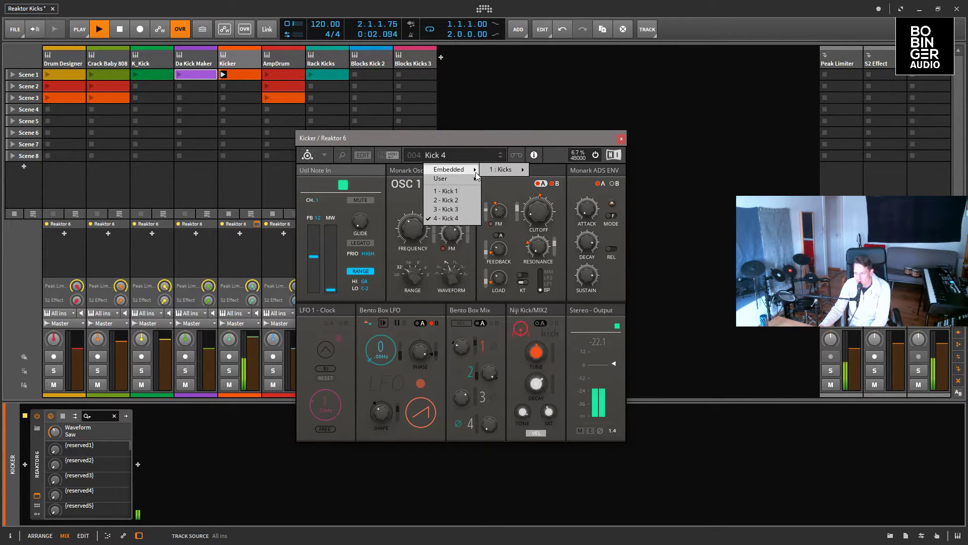
{"action": "mouse_move", "coordinate": [456, 178]}
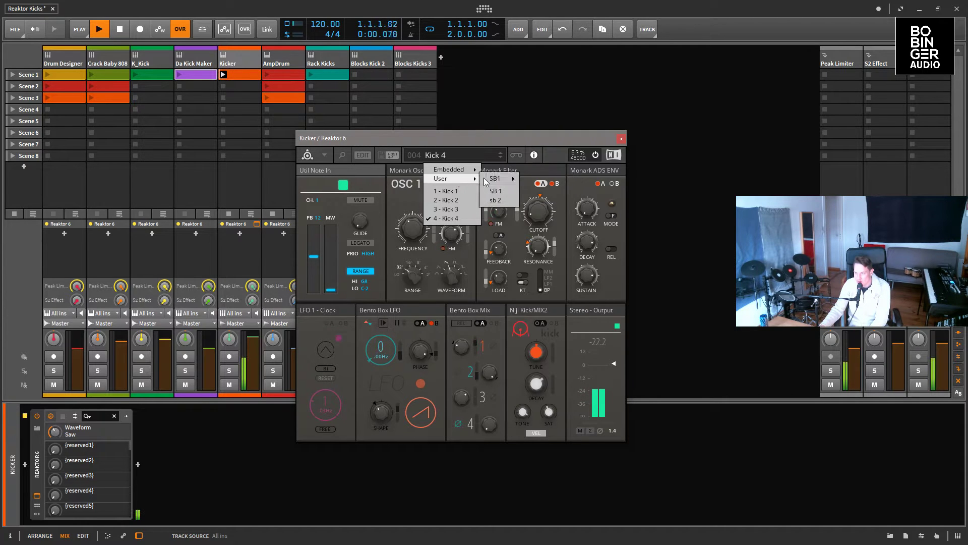
{"action": "left_click", "coordinate": [496, 190]}
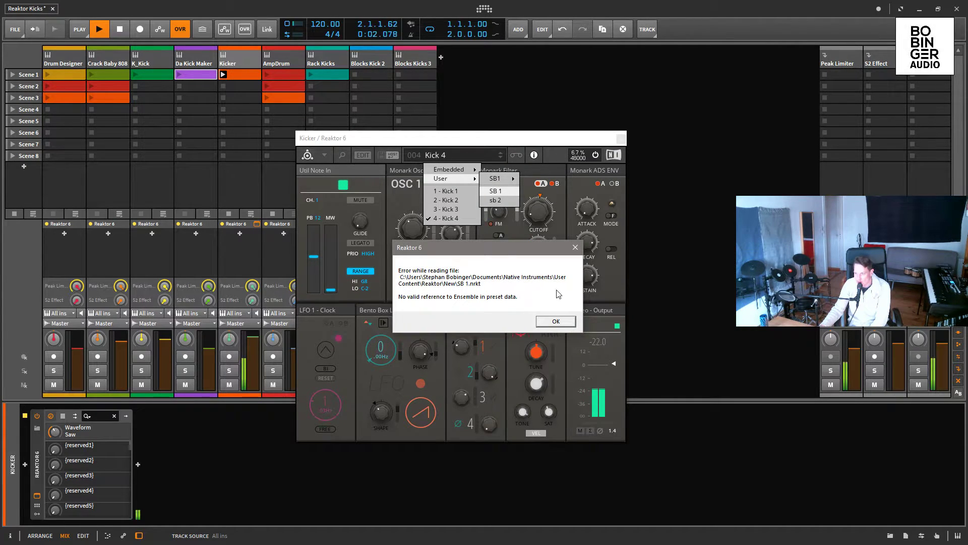
{"action": "left_click", "coordinate": [575, 247]}
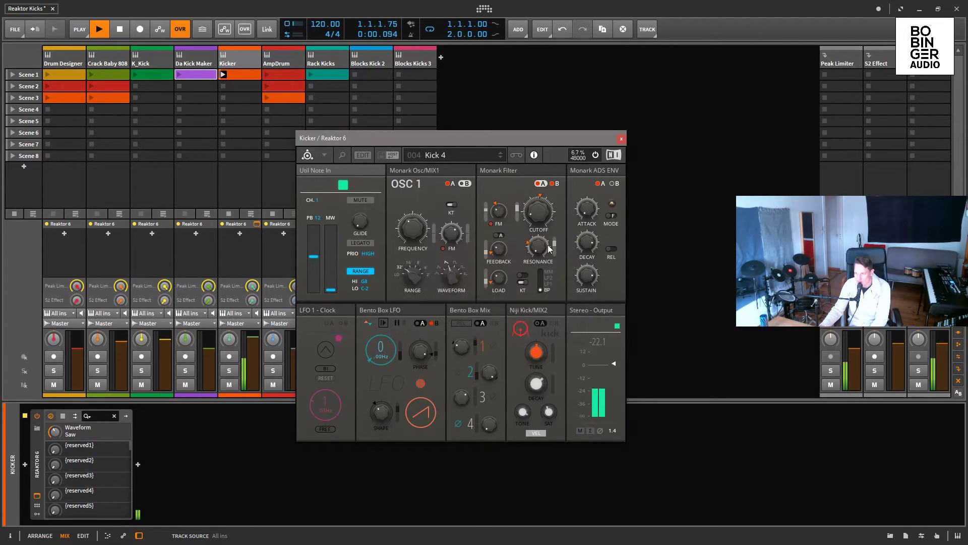
Audition Kicker's Kick 3 snapshot, then load Kick 1.
{"action": "left_click", "coordinate": [453, 155]}
{"action": "left_click", "coordinate": [450, 209]}
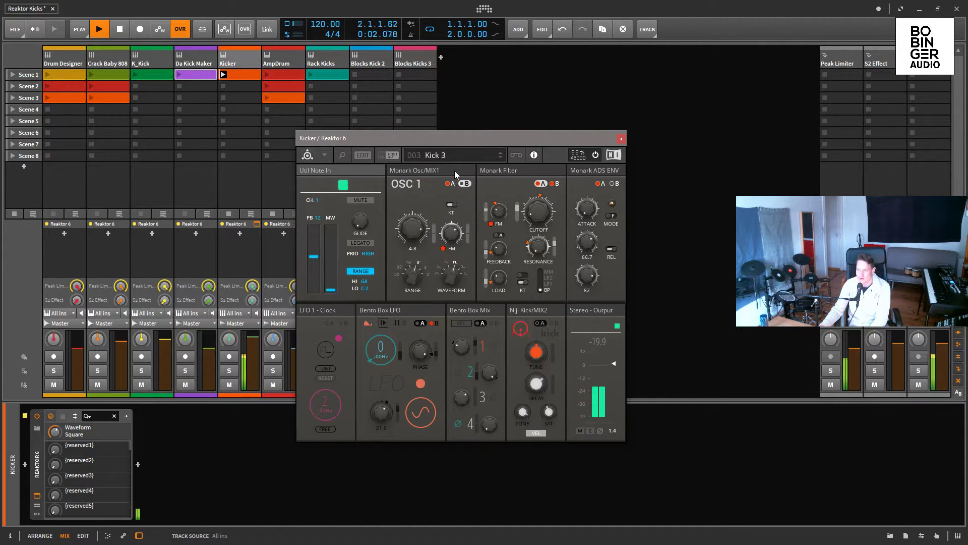
{"action": "left_click", "coordinate": [455, 160]}
{"action": "left_click", "coordinate": [453, 192]}
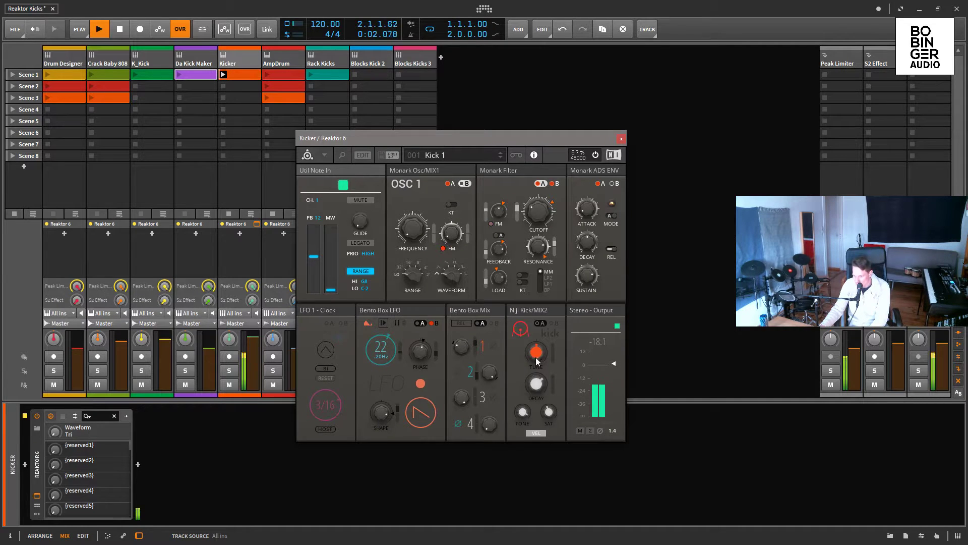
Set Kicker's Niji Kick tune to 0.77 and decay to 0.32, and the Monark Filter cutoff to 0.11.
{"action": "left_click_drag", "start_coordinate": [538, 389], "coordinate": [537, 449]}
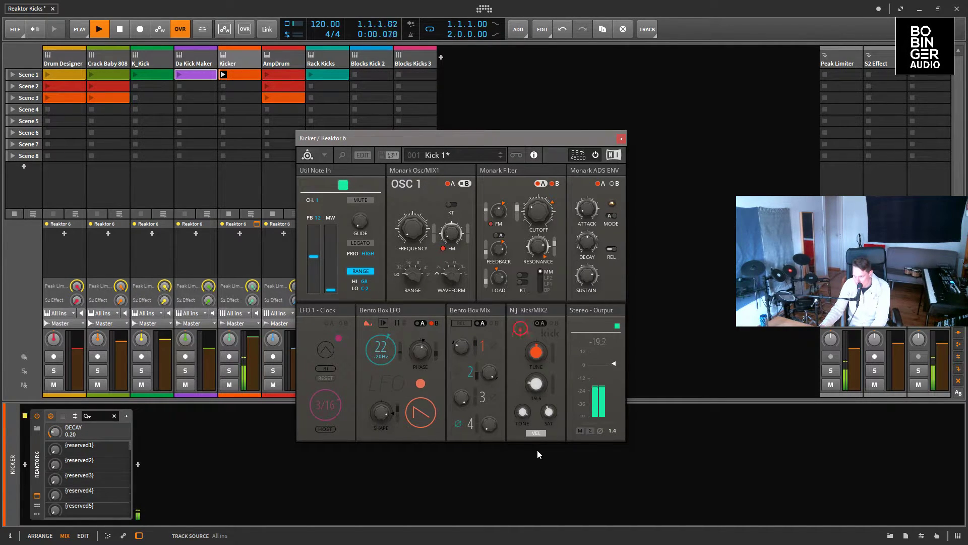
{"action": "left_click_drag", "start_coordinate": [538, 215], "coordinate": [540, 274]}
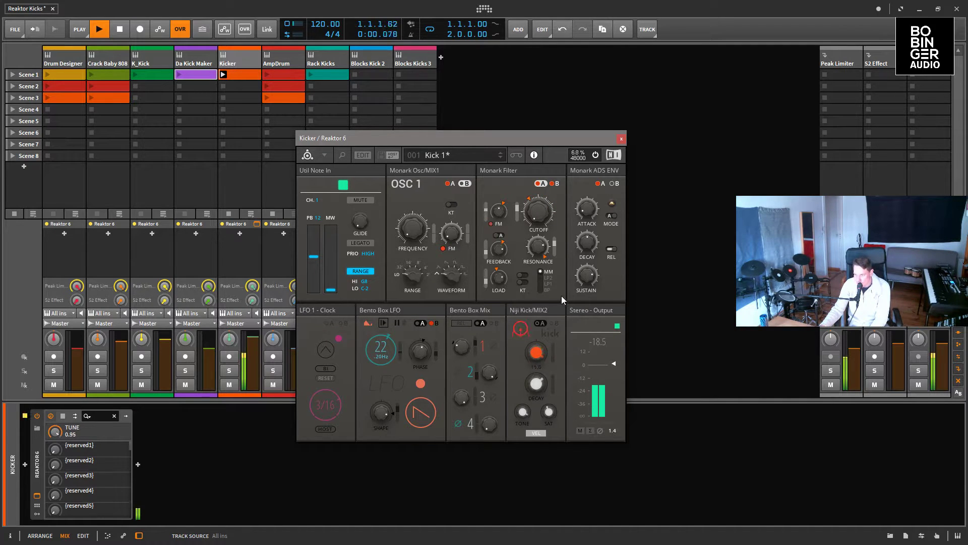
{"action": "left_click", "coordinate": [543, 312]}
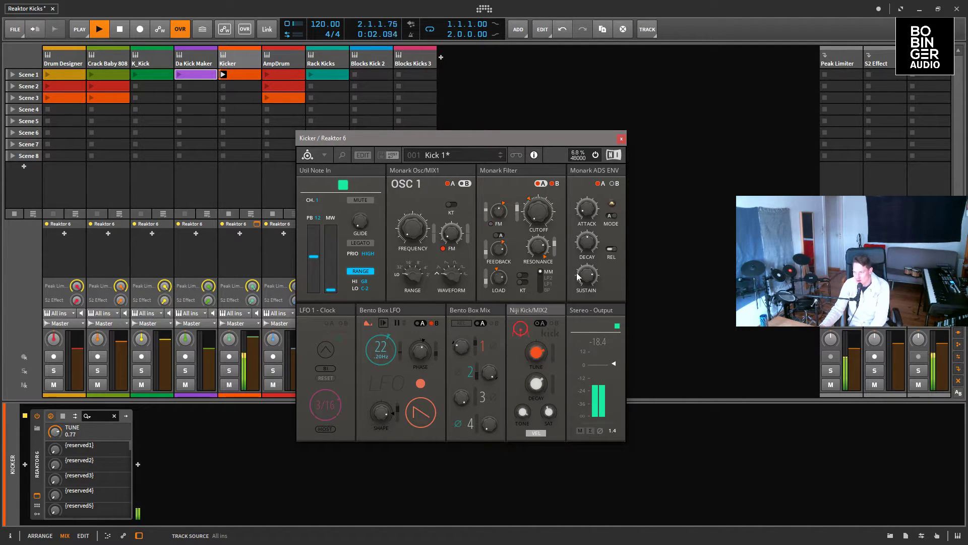
{"action": "left_click", "coordinate": [540, 387]}
{"action": "left_click_drag", "start_coordinate": [540, 386], "coordinate": [537, 416]}
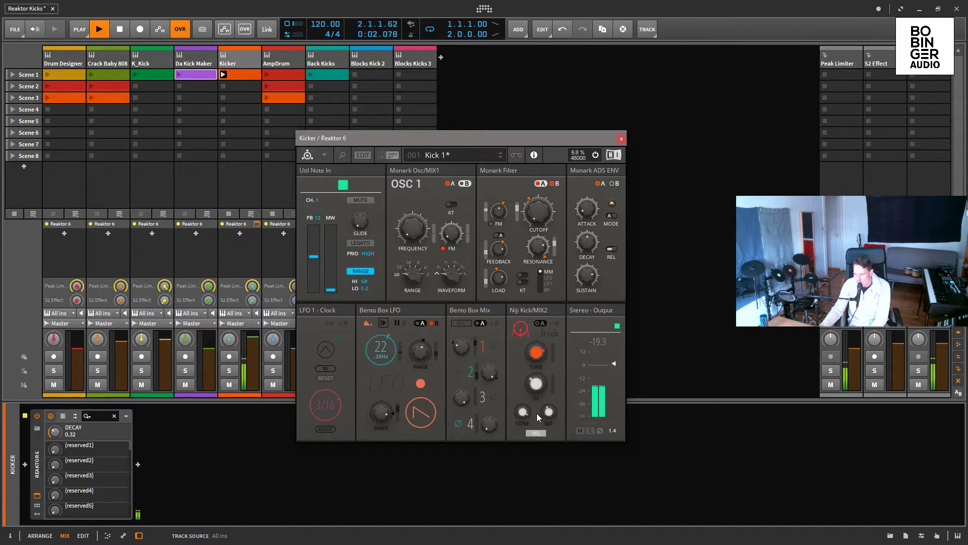
{"action": "left_click_drag", "start_coordinate": [541, 210], "coordinate": [552, 178]}
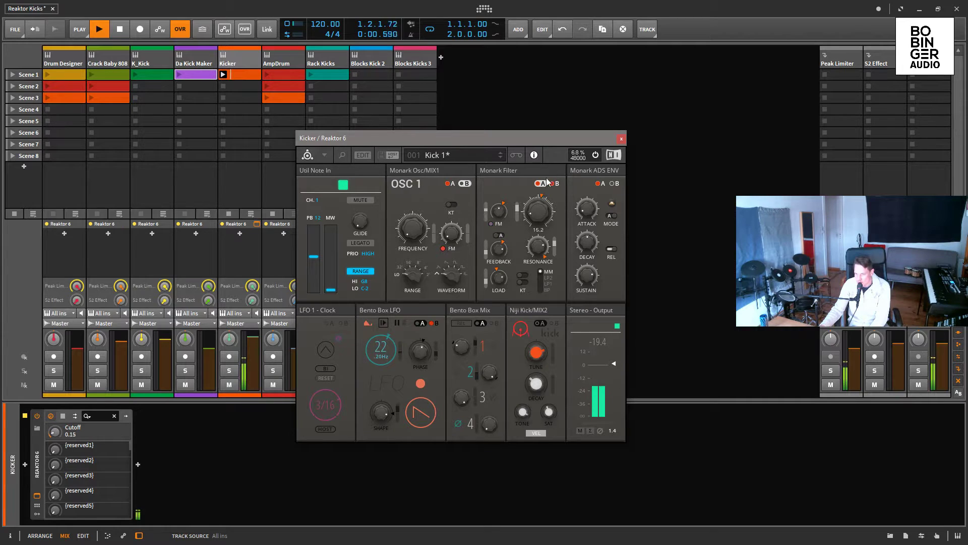
Close Kicker's plug-in window, stop its clip and select the AmpDrum track.
{"action": "left_click", "coordinate": [37, 496]}
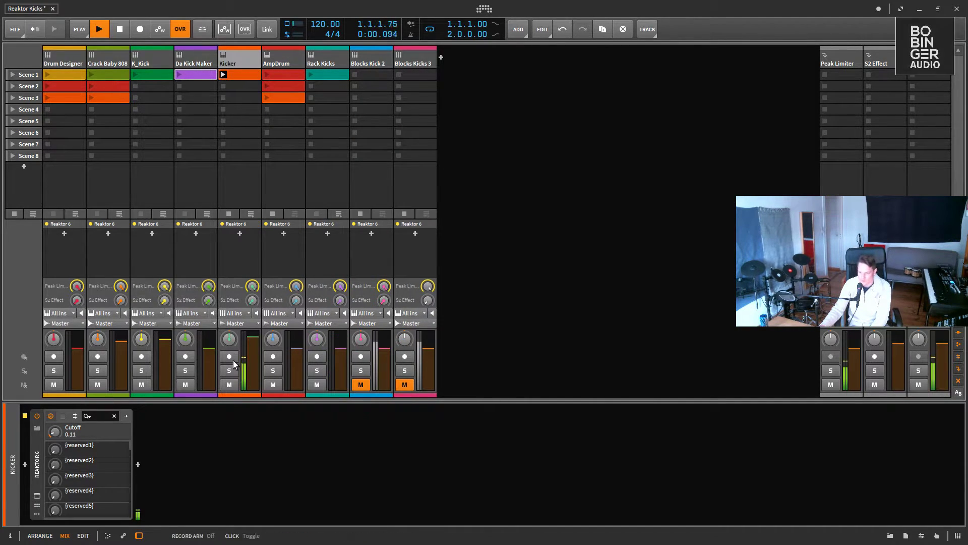
{"action": "left_click", "coordinate": [230, 215]}
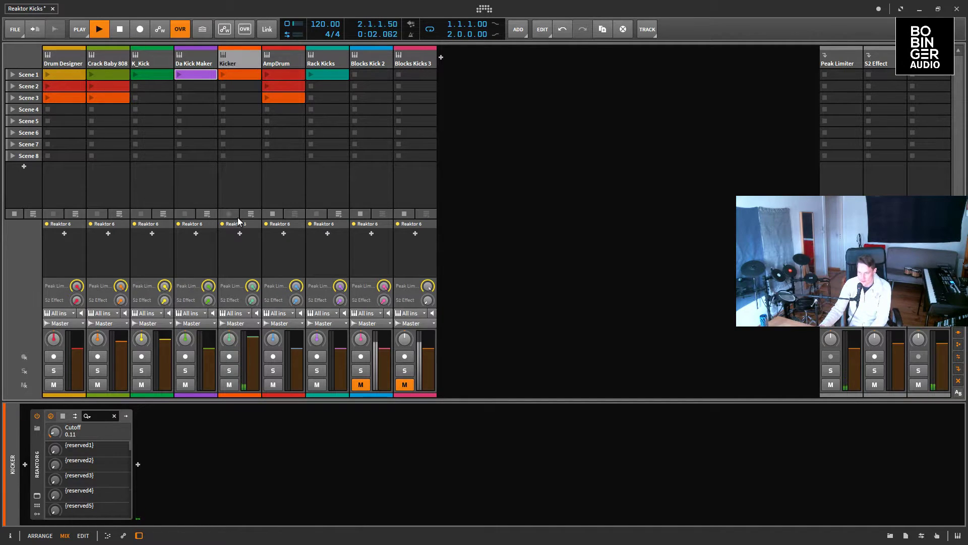
{"action": "left_click", "coordinate": [283, 56]}
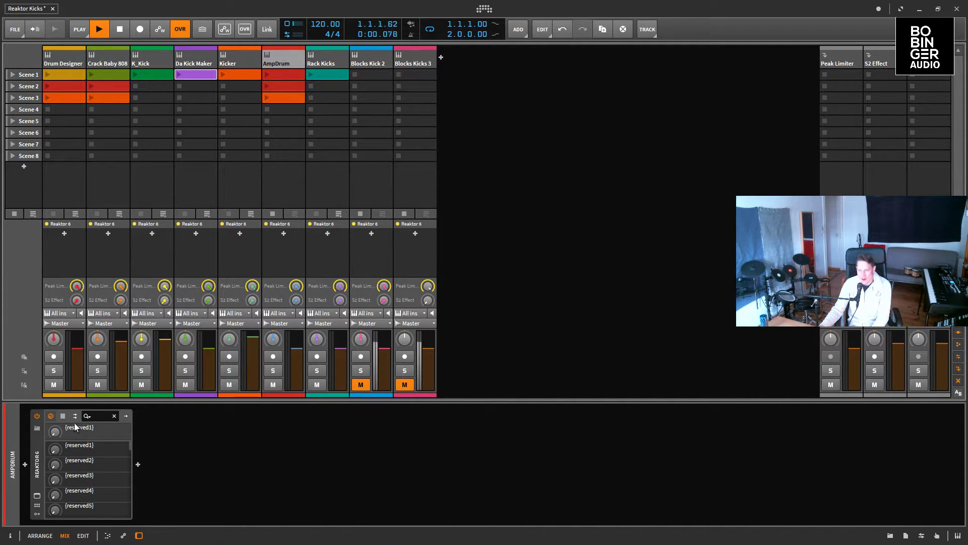
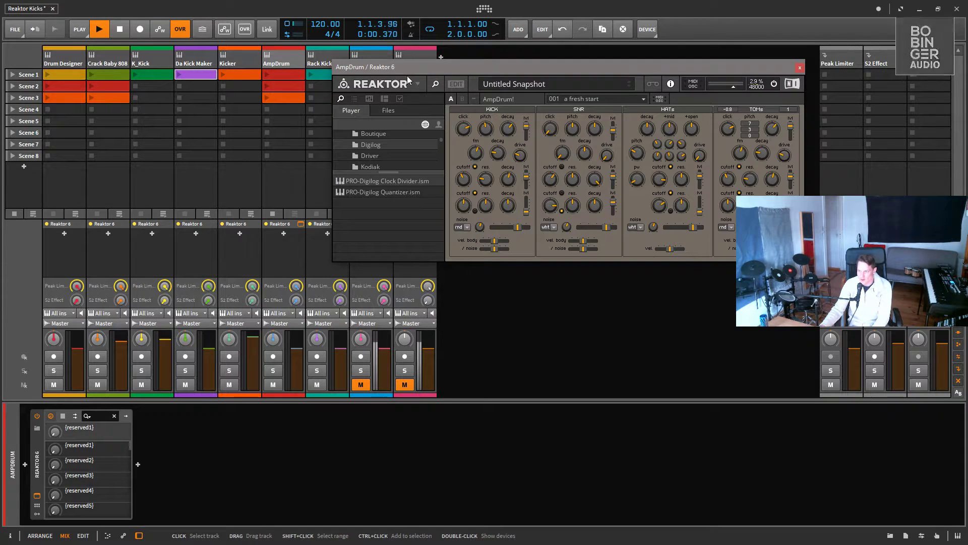
Play the Scene 1 clip on the AmpDrum track and position its plug-in window clear of the clips.
{"action": "left_click_drag", "start_coordinate": [418, 65], "coordinate": [391, 190]}
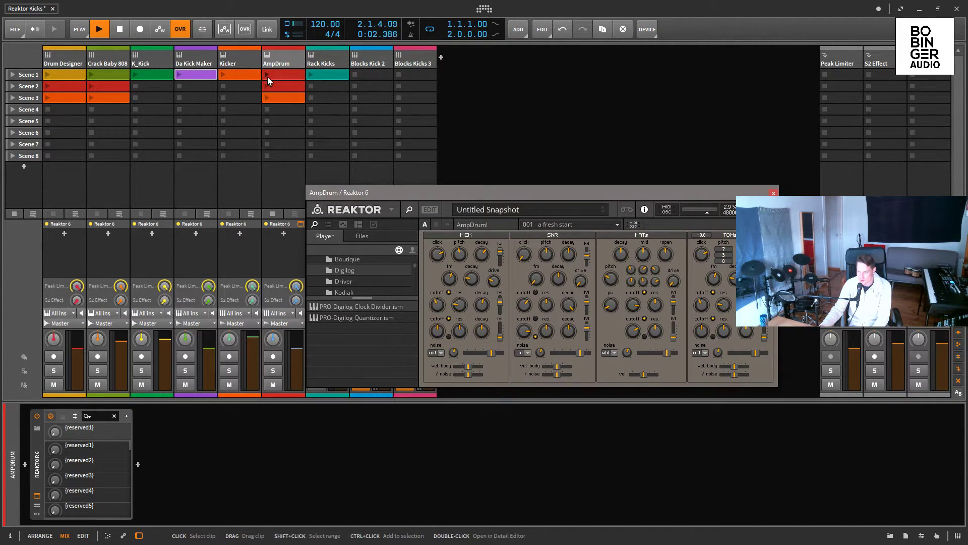
{"action": "left_click", "coordinate": [282, 76]}
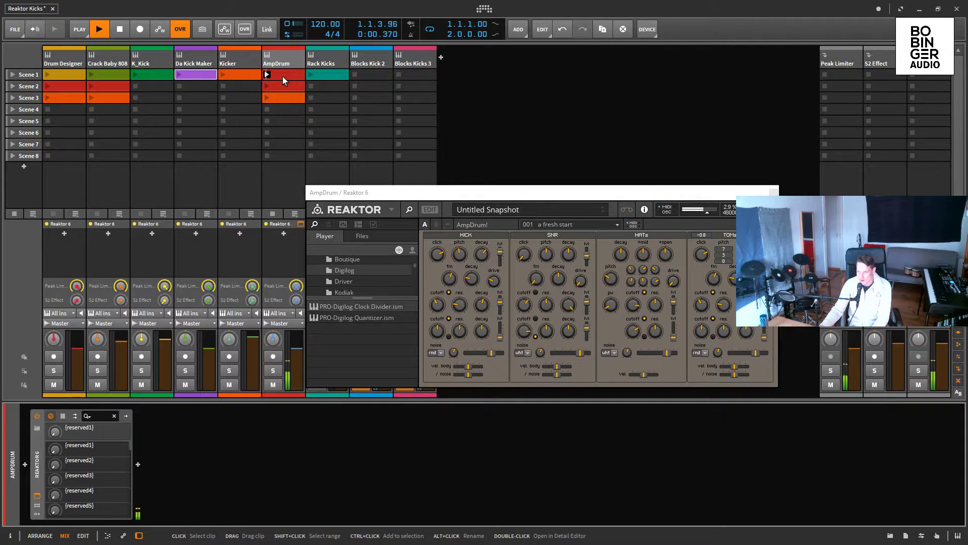
{"action": "left_click_drag", "start_coordinate": [487, 207], "coordinate": [401, 173]}
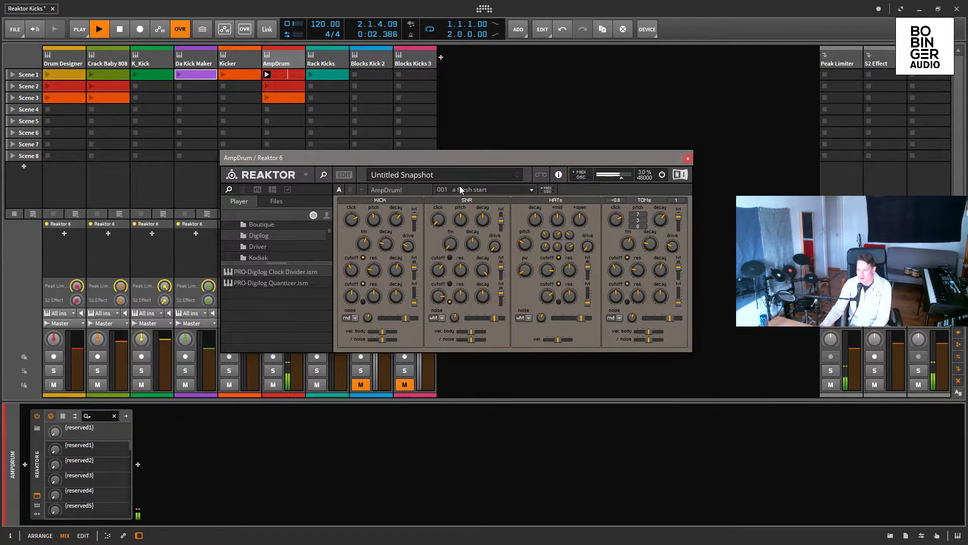
Audition AmpDrum's clean, hi-fi, rauw, bauns and bauns 1 snapshots, then load rauw 2.
{"action": "left_click", "coordinate": [491, 189]}
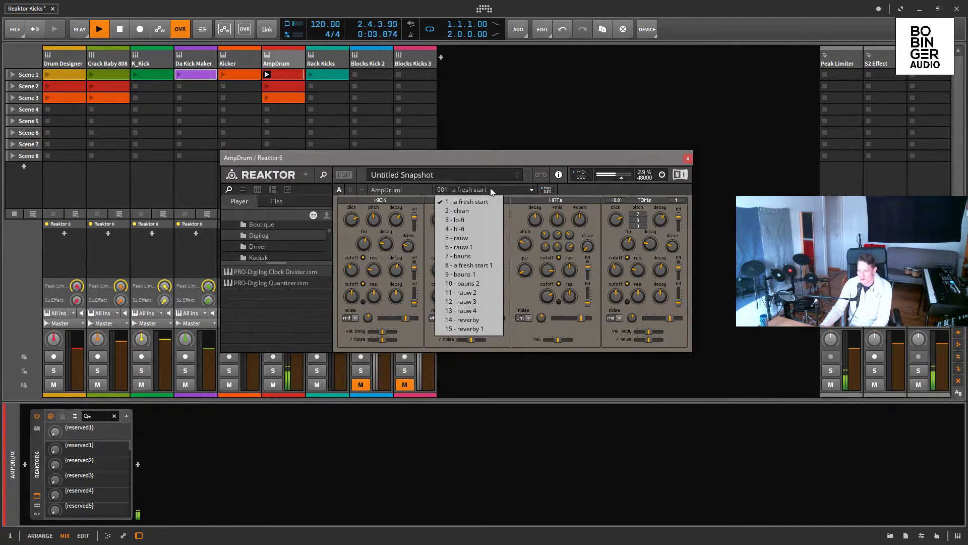
{"action": "left_click", "coordinate": [477, 209]}
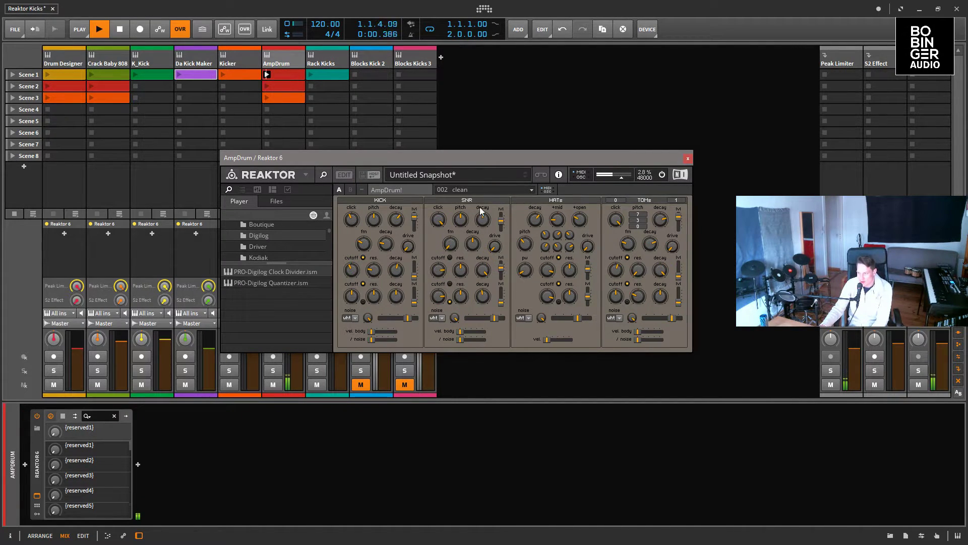
{"action": "left_click", "coordinate": [488, 189]}
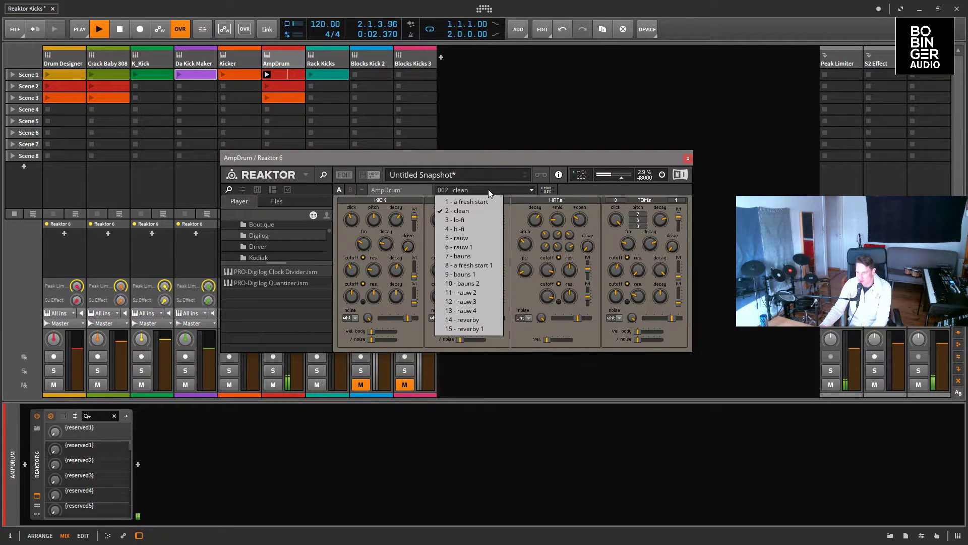
{"action": "left_click", "coordinate": [475, 228]}
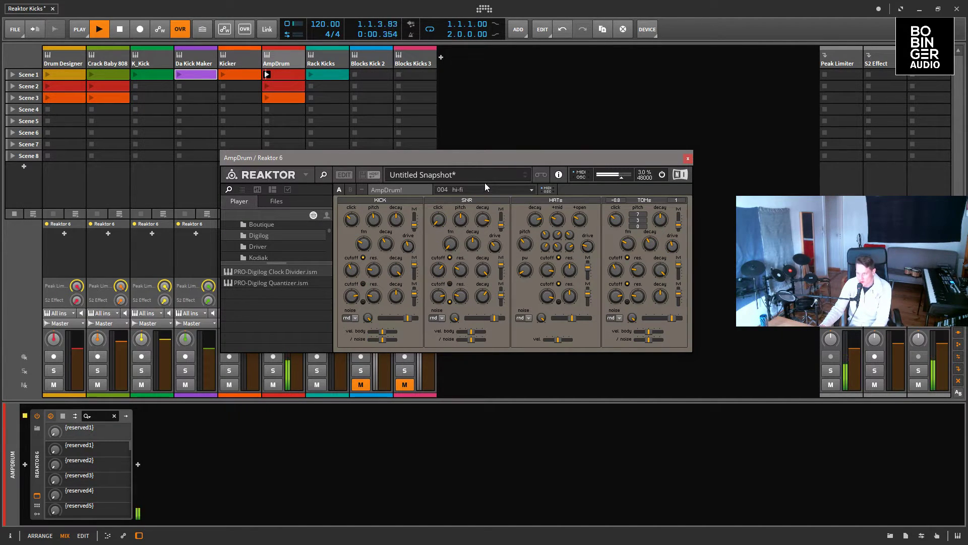
{"action": "left_click", "coordinate": [485, 187]}
{"action": "left_click", "coordinate": [477, 236]}
{"action": "left_click", "coordinate": [486, 190]}
{"action": "left_click", "coordinate": [472, 255]}
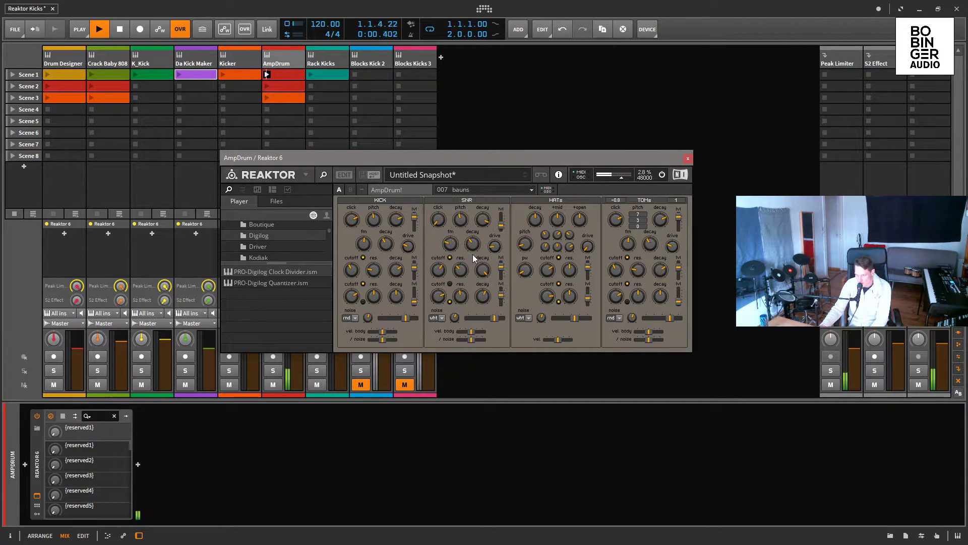
{"action": "left_click", "coordinate": [488, 187]}
{"action": "left_click", "coordinate": [494, 275]}
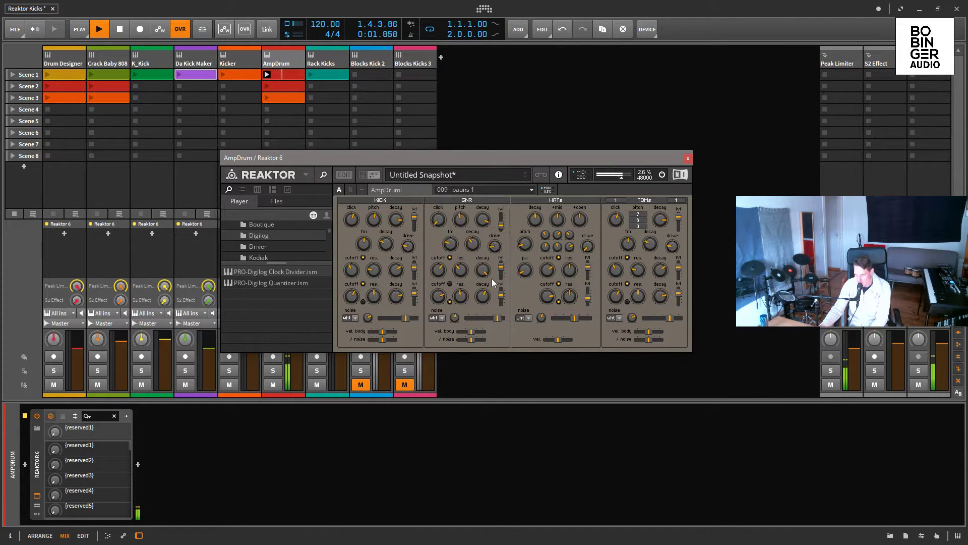
{"action": "left_click", "coordinate": [485, 191]}
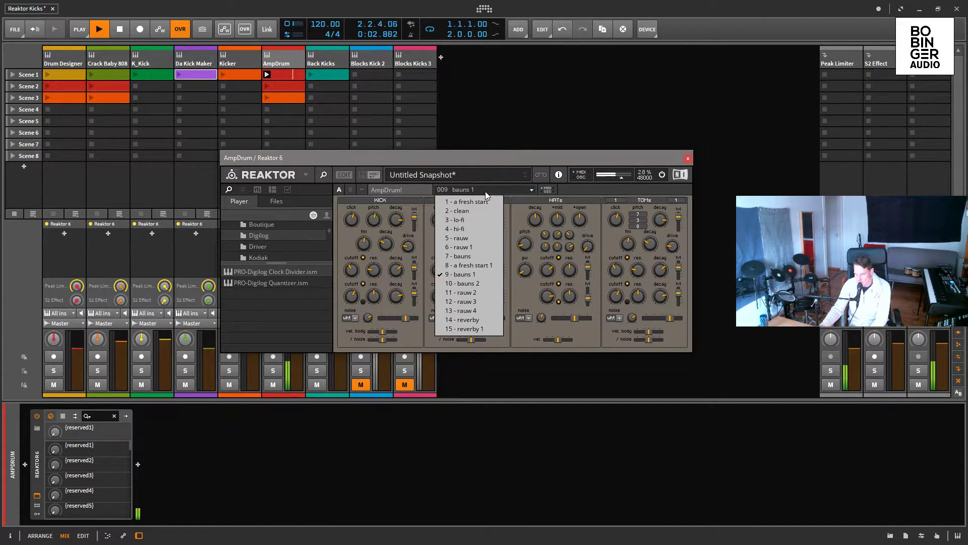
{"action": "left_click", "coordinate": [476, 292]}
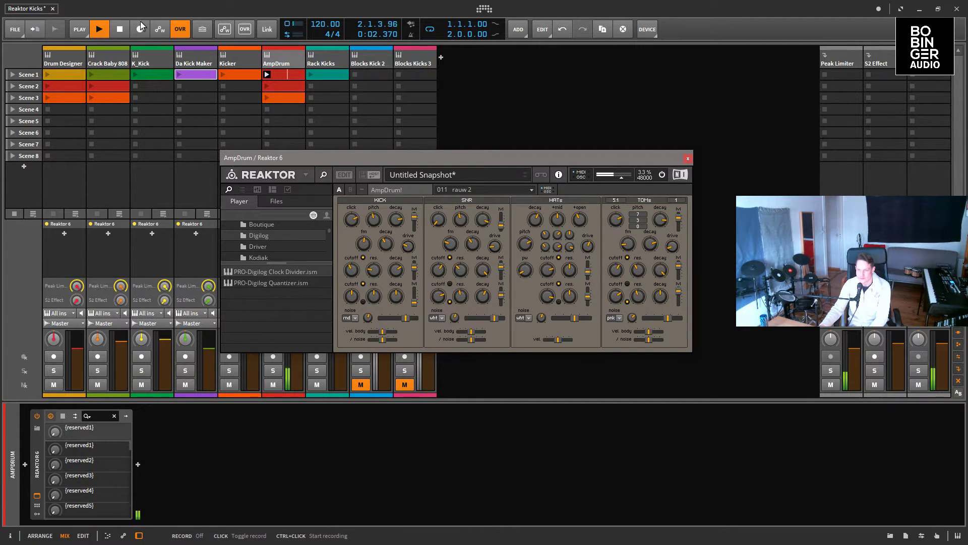
Stop playback and switch from AmpDrum's plug-in window to the Reaktor window of the Rack Kicks track.
{"action": "left_click", "coordinate": [121, 29]}
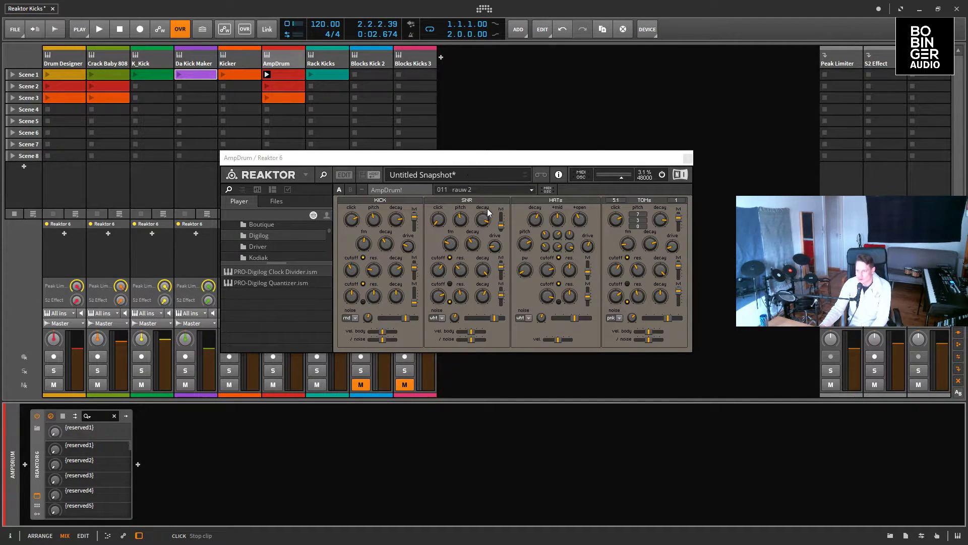
{"action": "left_click", "coordinate": [688, 158]}
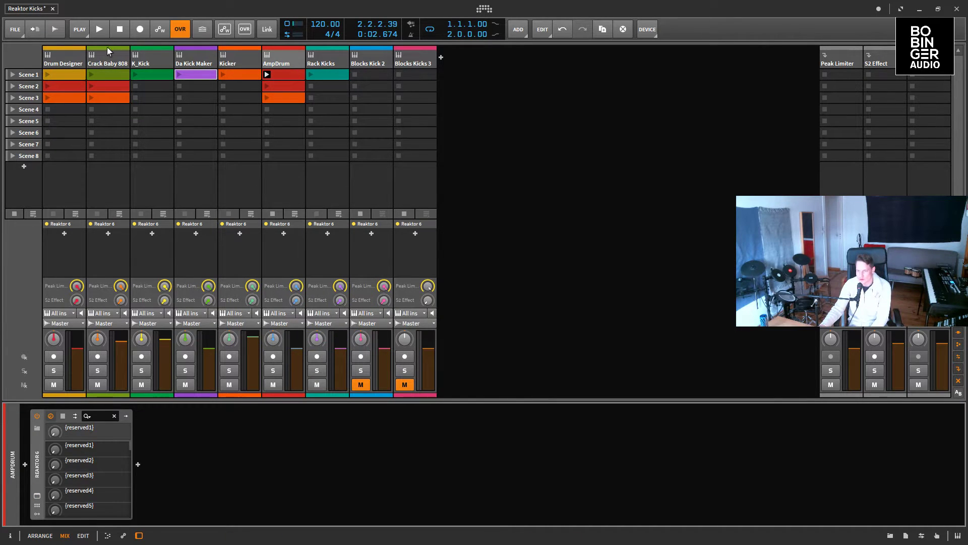
{"action": "left_click", "coordinate": [297, 61]}
{"action": "left_click", "coordinate": [320, 63]}
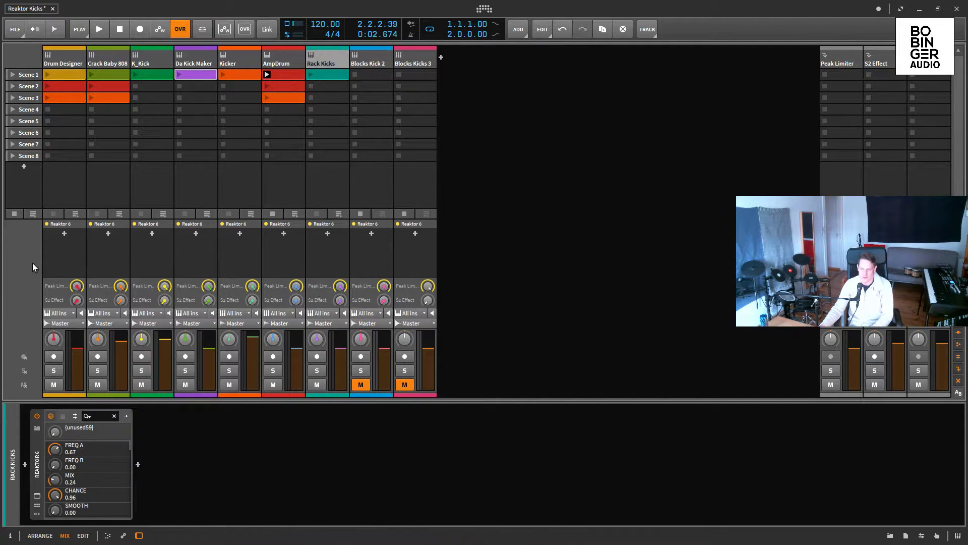
{"action": "left_click", "coordinate": [36, 497]}
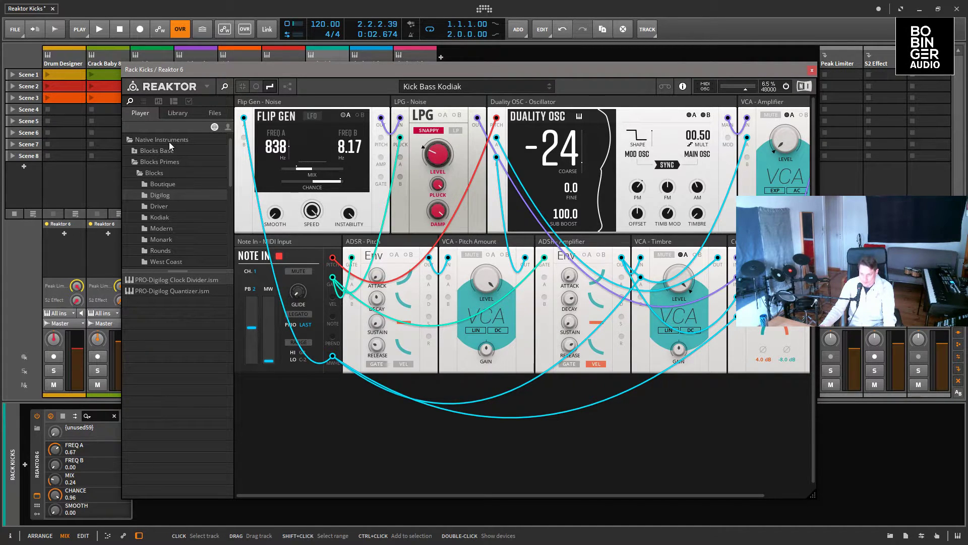
Browse to the Kick Bass folder in the Blocks Primes racks and load Kick Bass Boutique.
{"action": "left_click", "coordinate": [167, 162]}
{"action": "left_click", "coordinate": [168, 162]}
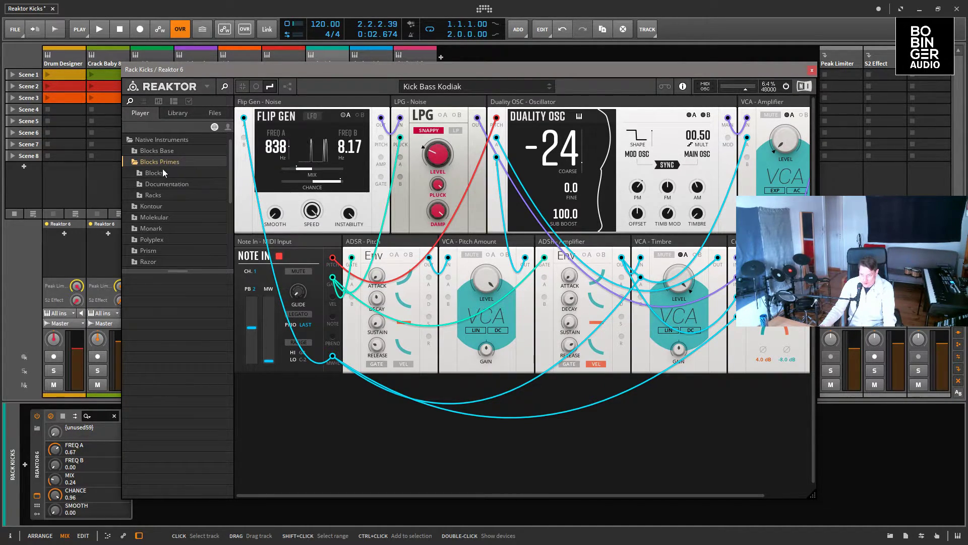
{"action": "left_click", "coordinate": [165, 197]}
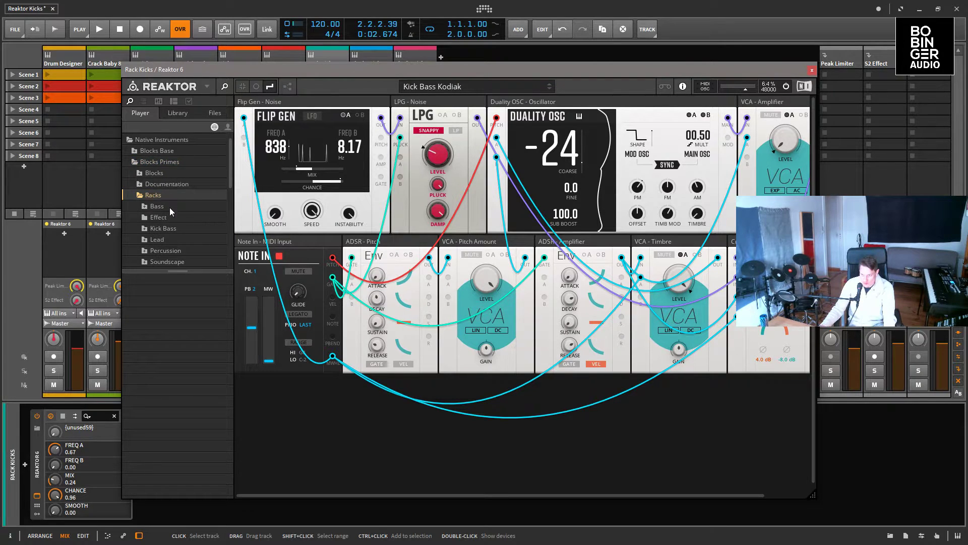
{"action": "left_click", "coordinate": [182, 206]}
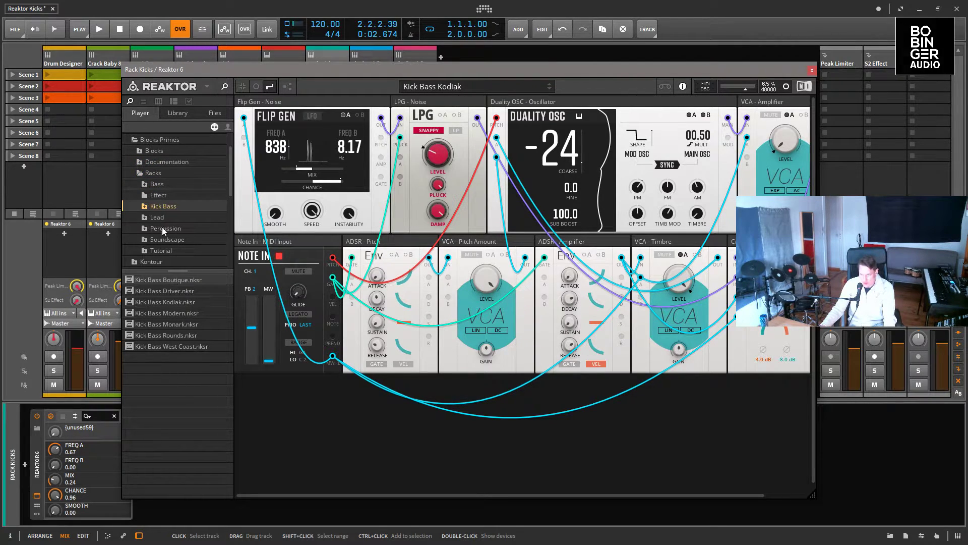
{"action": "double_click", "coordinate": [182, 282]}
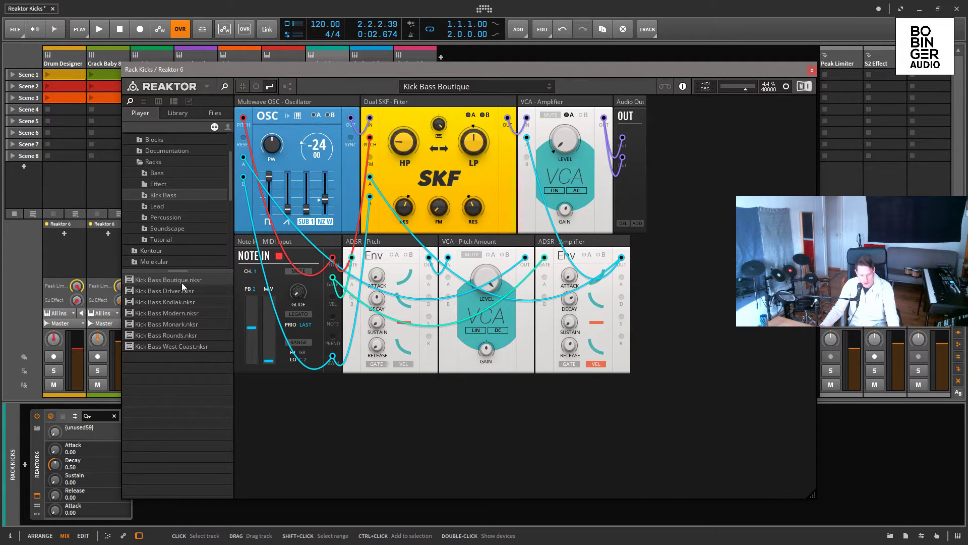
Arm the Rack Kicks track for recording, moving its Reaktor window aside to reach the mixer.
{"action": "left_click_drag", "start_coordinate": [165, 71], "coordinate": [453, 66]}
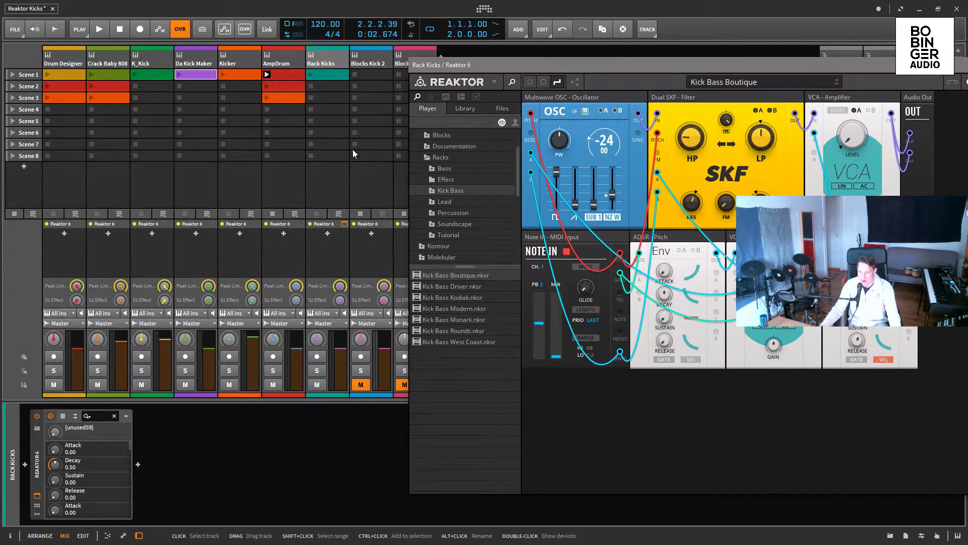
{"action": "left_click", "coordinate": [309, 357]}
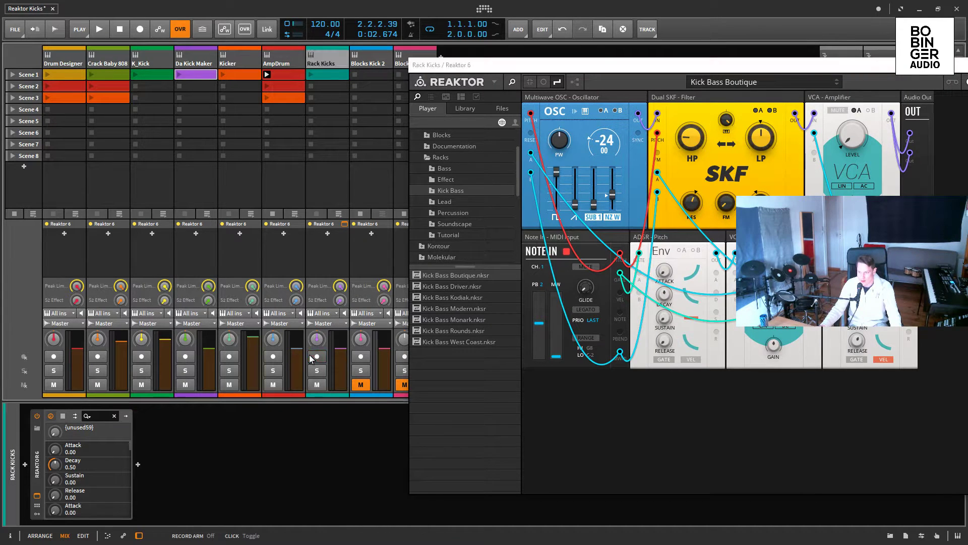
{"action": "left_click_drag", "start_coordinate": [527, 67], "coordinate": [185, 98]}
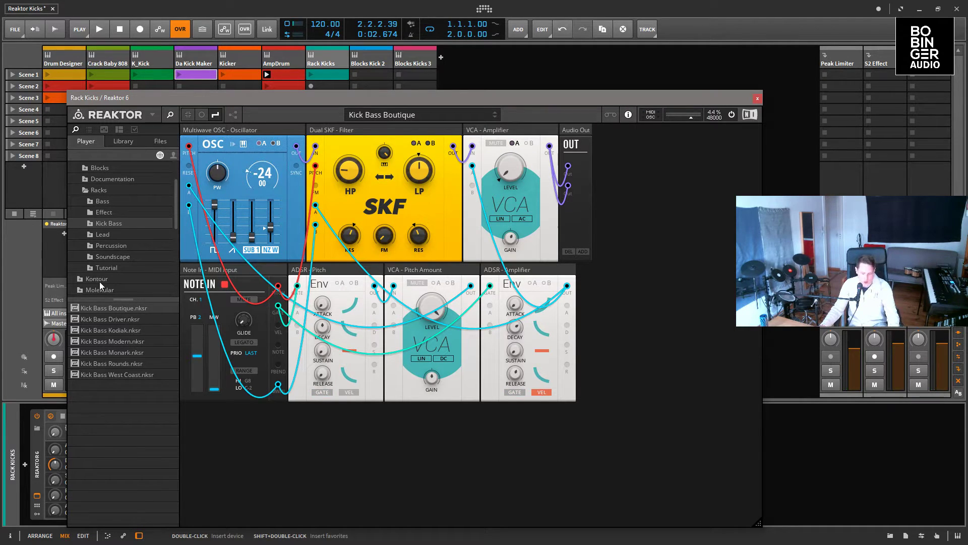
Load Kick Bass Driver and adjust its envelope decays, with the pitch envelope decay at 50.2 ms.
{"action": "double_click", "coordinate": [129, 322]}
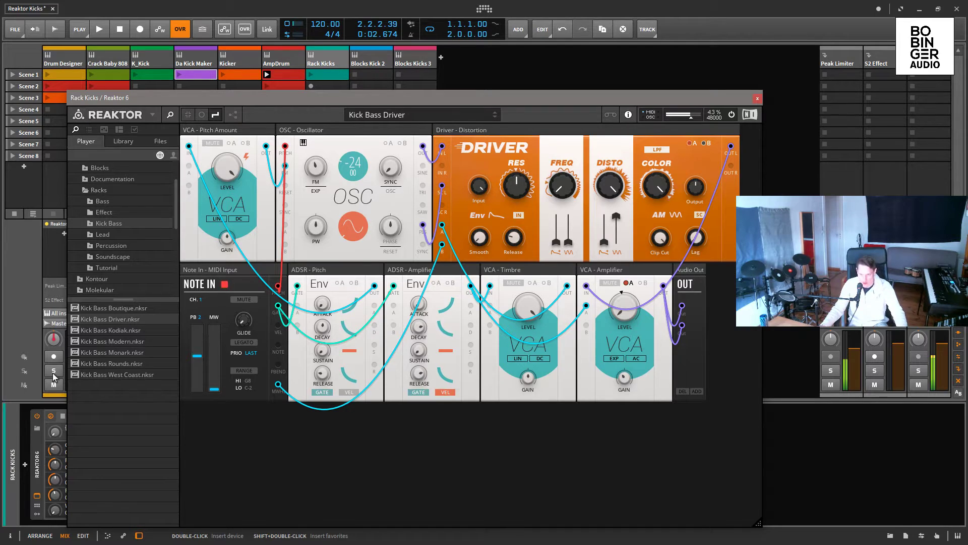
{"action": "left_click_drag", "start_coordinate": [428, 329], "coordinate": [431, 337]}
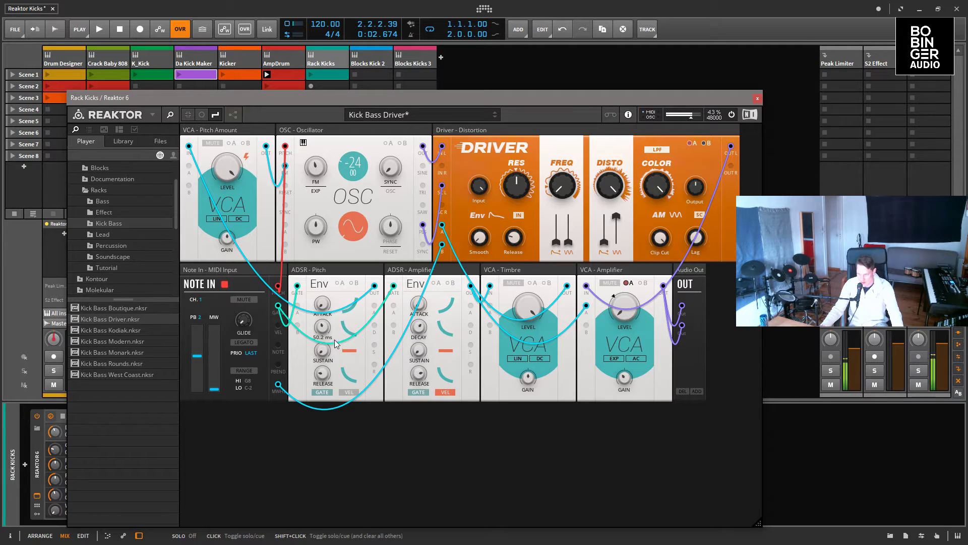
Load Kick Bass Kodiak without saving the changes to Kick Bass Driver, then load Kick Bass Modern.
{"action": "double_click", "coordinate": [111, 329]}
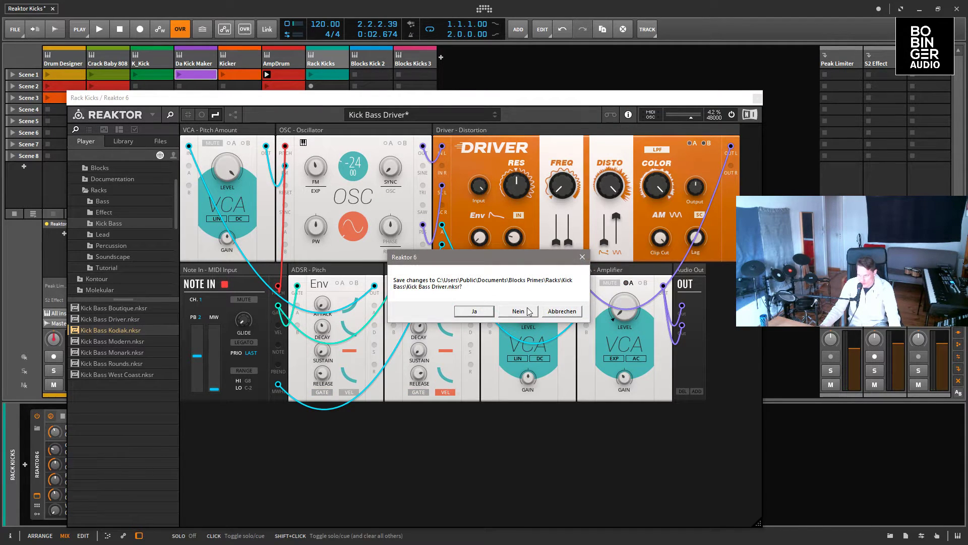
{"action": "left_click", "coordinate": [527, 309]}
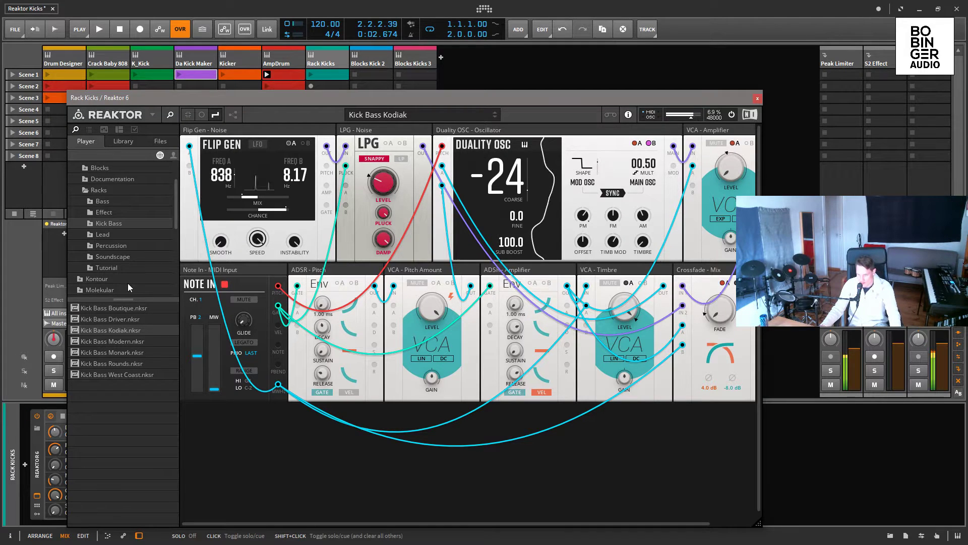
{"action": "double_click", "coordinate": [134, 344]}
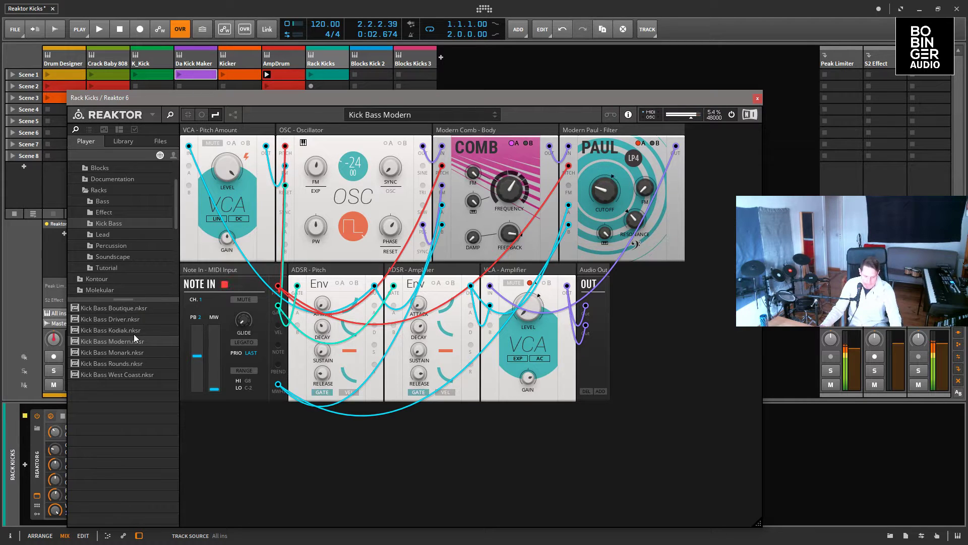
Load Kick Bass Monark and set the decay to 9.3 in the pitch envelope and about 28.5 in the amplifier envelope.
{"action": "double_click", "coordinate": [138, 352]}
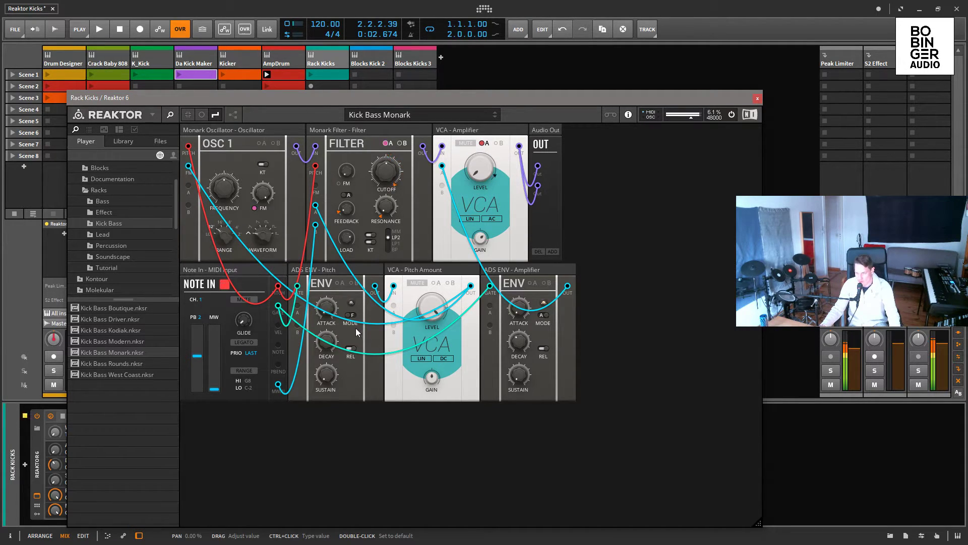
{"action": "left_click_drag", "start_coordinate": [326, 367], "coordinate": [330, 373]}
{"action": "left_click_drag", "start_coordinate": [525, 341], "coordinate": [519, 356]}
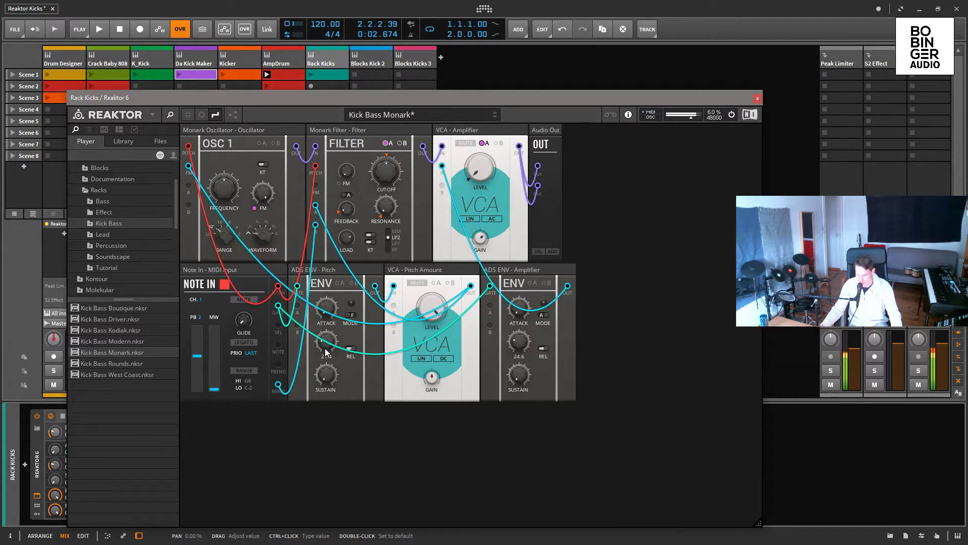
{"action": "left_click_drag", "start_coordinate": [339, 343], "coordinate": [340, 349]}
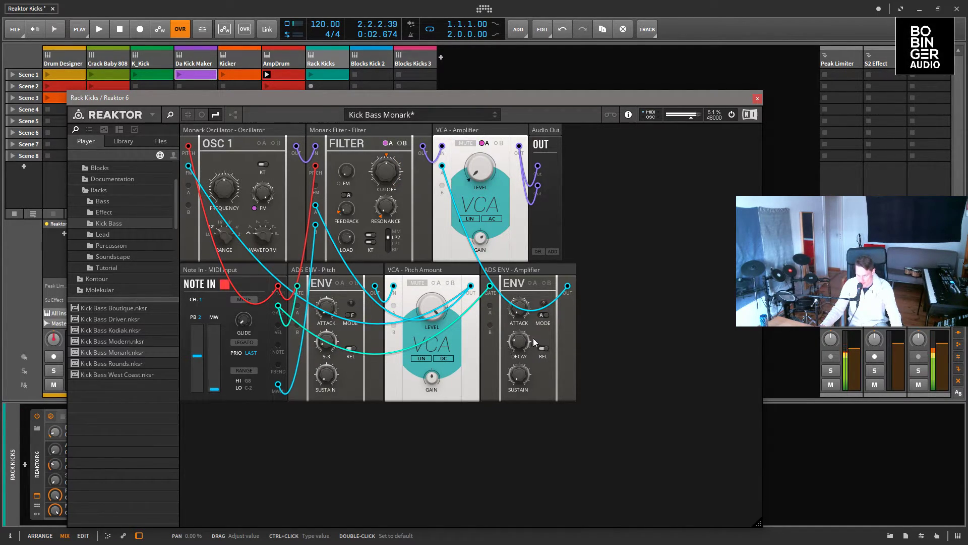
{"action": "mouse_move", "coordinate": [535, 327]}
{"action": "left_mouse_down"}
{"action": "mouse_move", "coordinate": [545, 355]}
{"action": "mouse_move", "coordinate": [534, 329]}
{"action": "left_mouse_up"}
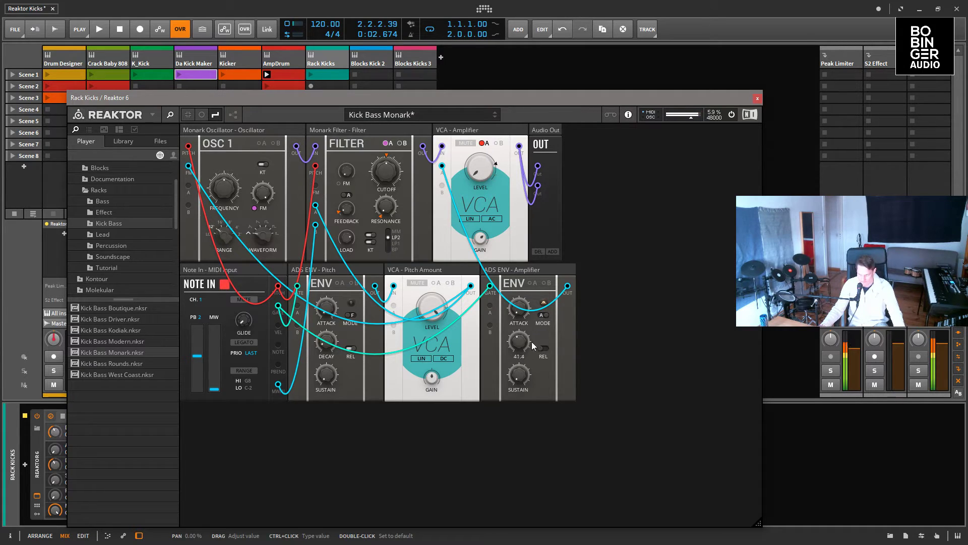
{"action": "left_click_drag", "start_coordinate": [535, 353], "coordinate": [524, 364]}
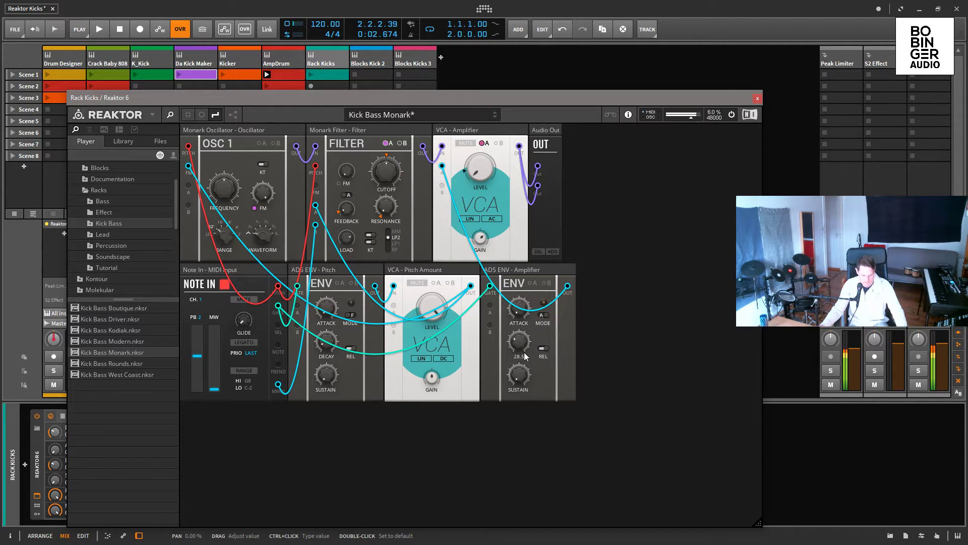
Load Kick Bass Rounds and then Kick Bass West Coast, discarding the changes to the previous rack each time.
{"action": "double_click", "coordinate": [110, 363]}
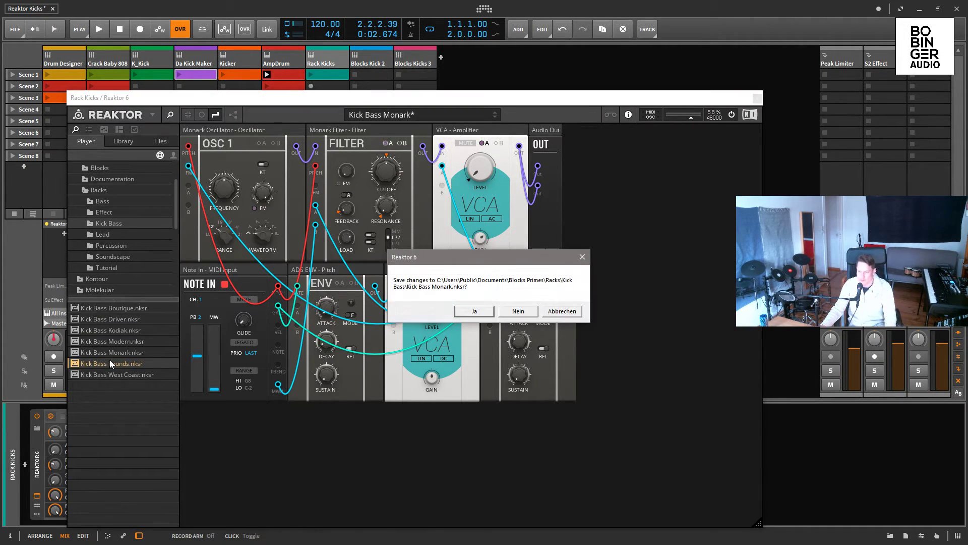
{"action": "left_click", "coordinate": [529, 313]}
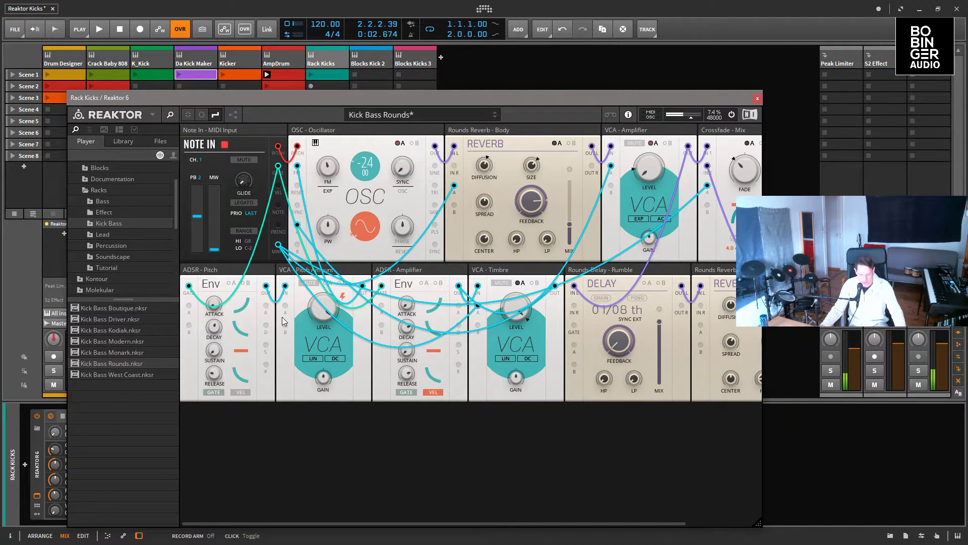
{"action": "double_click", "coordinate": [122, 374]}
{"action": "left_click", "coordinate": [520, 311]}
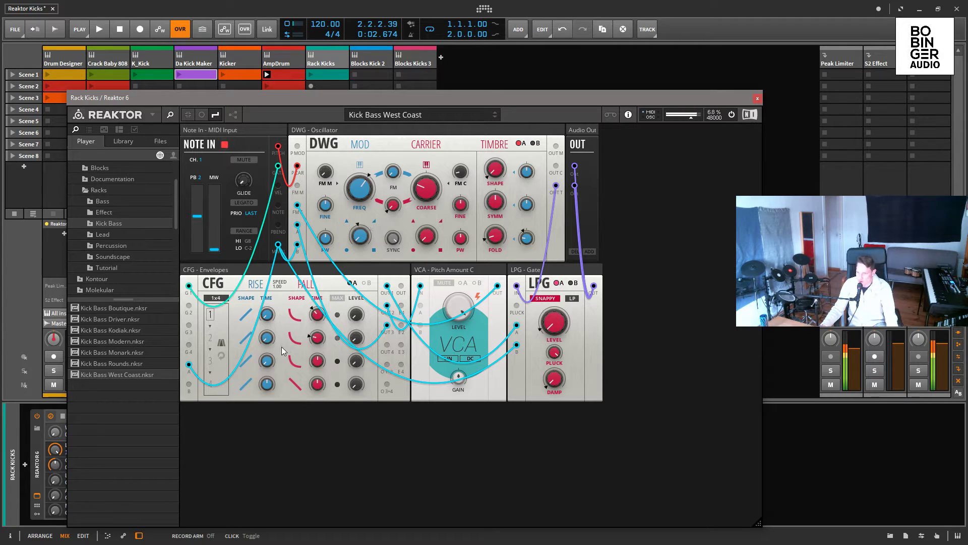
Adjust the first envelope's fall time and the carrier's coarse tuning, and set the modulator frequency to about 26.4 Hz in Kick Bass West Coast.
{"action": "left_click_drag", "start_coordinate": [318, 316], "coordinate": [315, 345]}
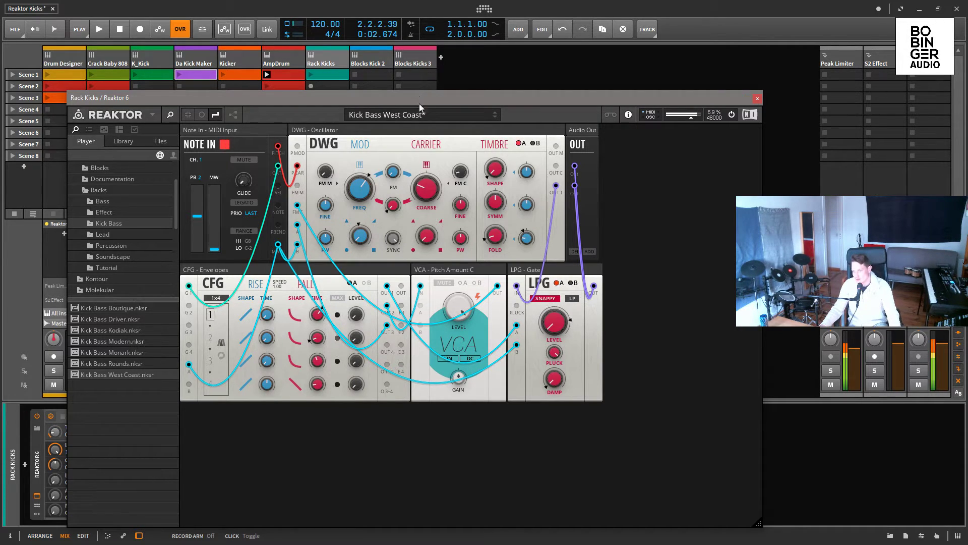
{"action": "left_click_drag", "start_coordinate": [423, 180], "coordinate": [489, 87]}
{"action": "left_click_drag", "start_coordinate": [364, 192], "coordinate": [362, 237]}
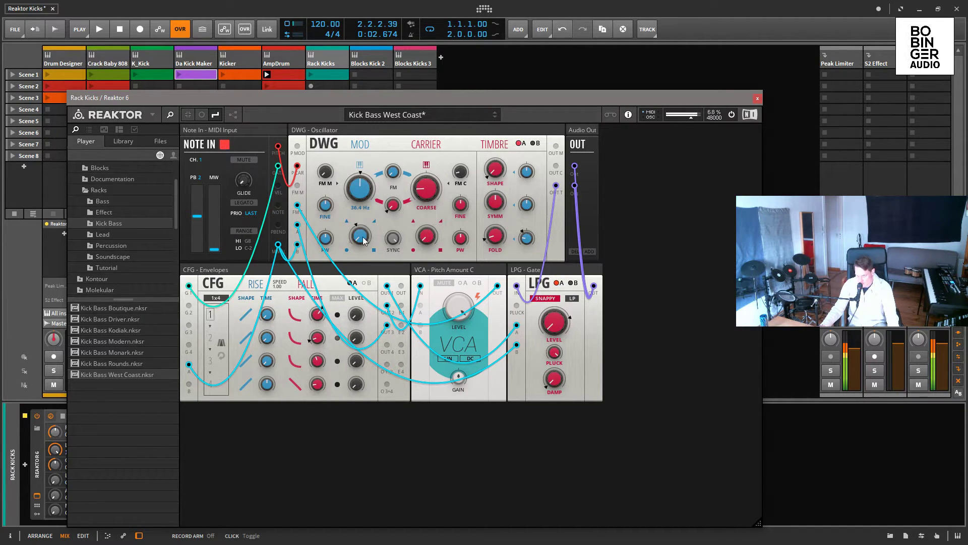
{"action": "left_click_drag", "start_coordinate": [318, 315], "coordinate": [319, 370]}
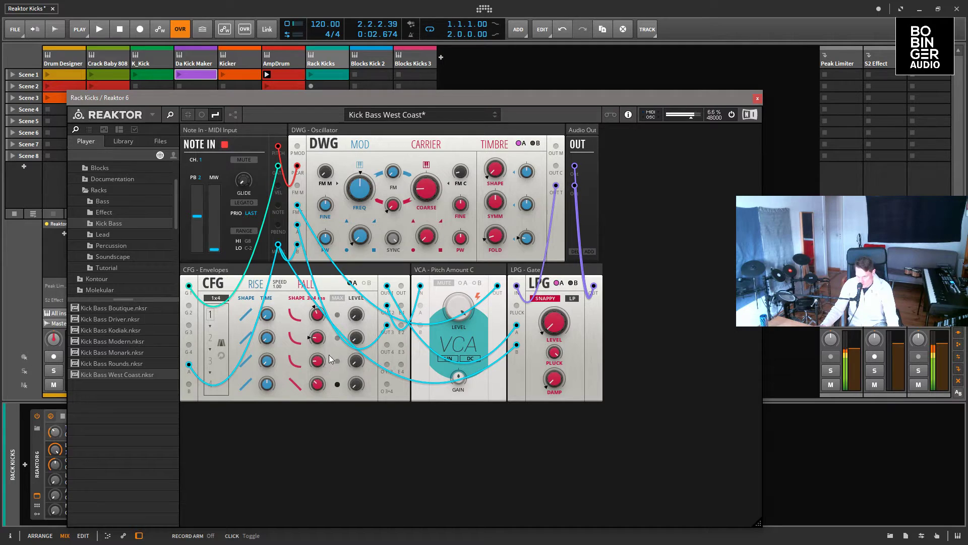
Adjust the fourth envelope's fall time, set the carrier's coarse tuning to -29.0, and toggle the carrier's keyboard tracking twice.
{"action": "left_click_drag", "start_coordinate": [318, 384], "coordinate": [317, 411]}
{"action": "left_click_drag", "start_coordinate": [426, 183], "coordinate": [432, 165]}
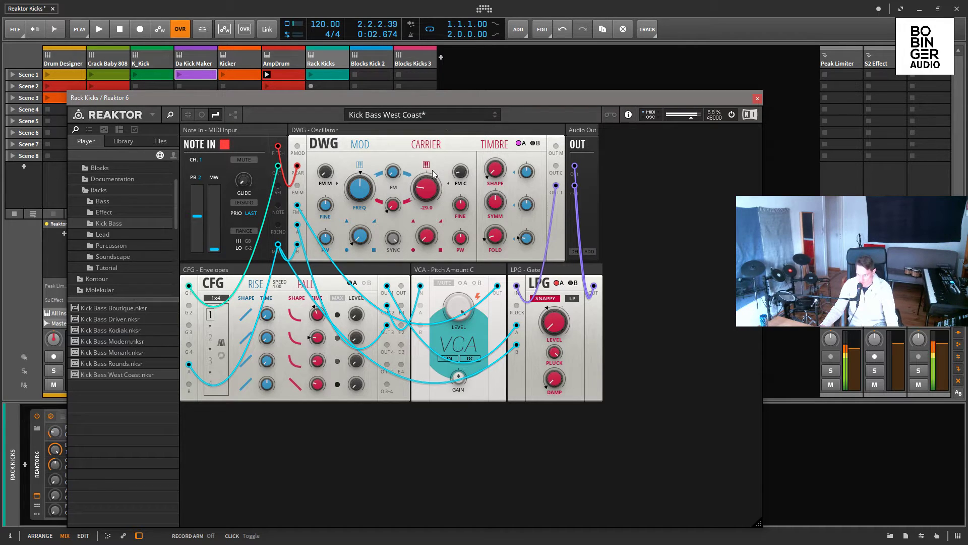
{"action": "left_click", "coordinate": [427, 165]}
{"action": "left_click", "coordinate": [426, 165]}
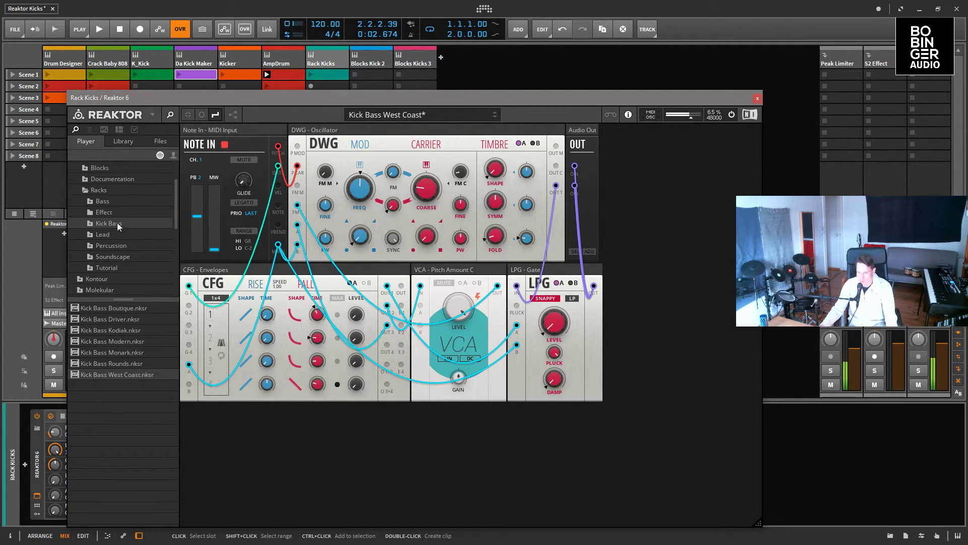
Close the Rack Kicks Reaktor window and disarm recording on the Rack Kicks track.
{"action": "left_click", "coordinate": [757, 98]}
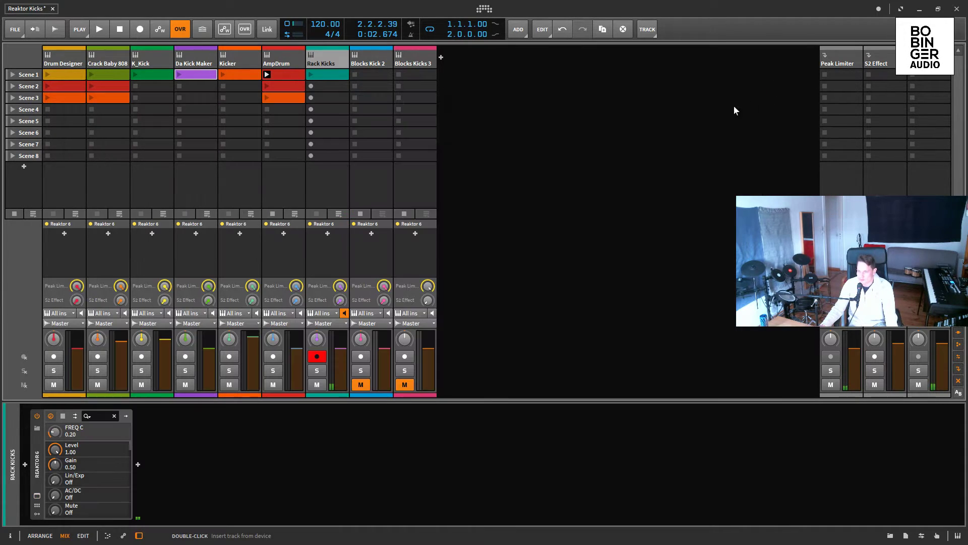
{"action": "left_click", "coordinate": [317, 356]}
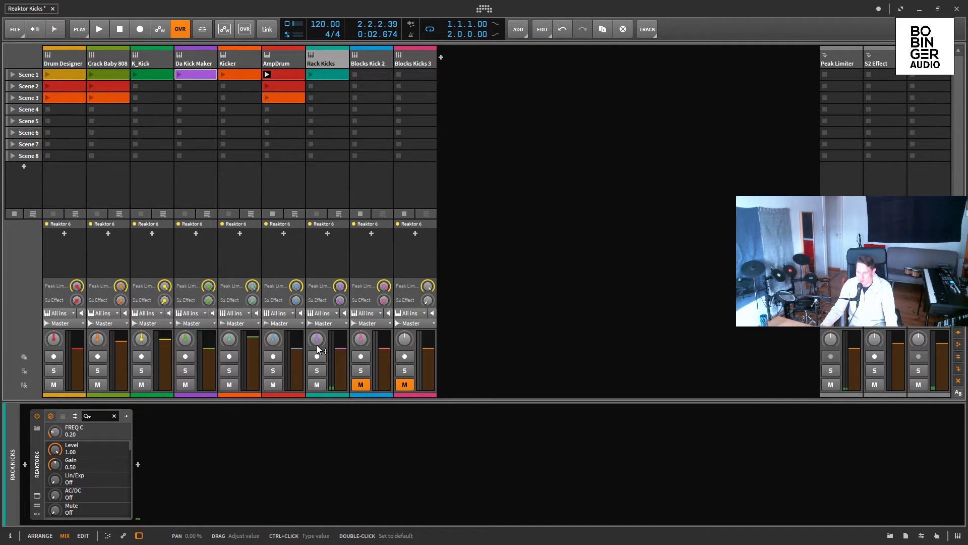
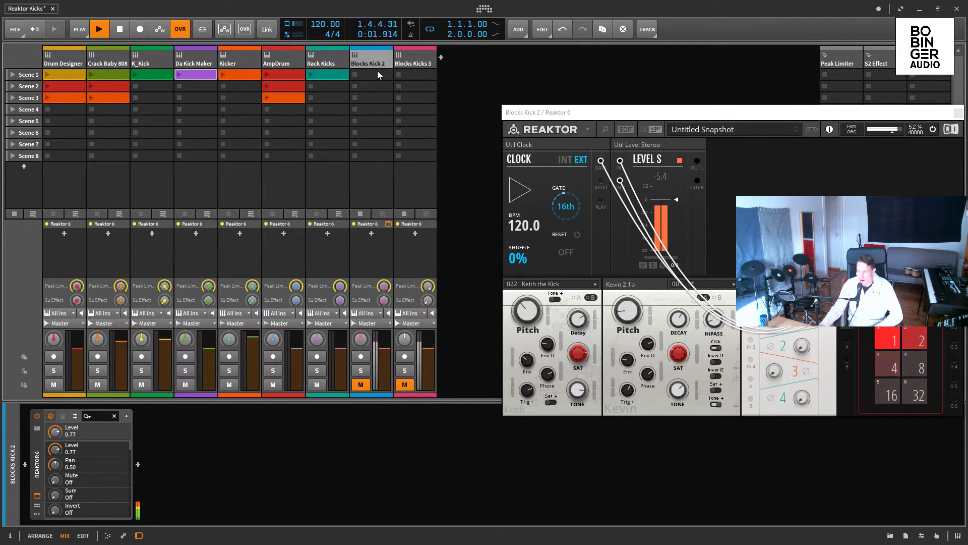
Unmute the Blocks Kick 2 track and set the clock divider's second division to 9.
{"action": "left_click_drag", "start_coordinate": [626, 114], "coordinate": [515, 49]}
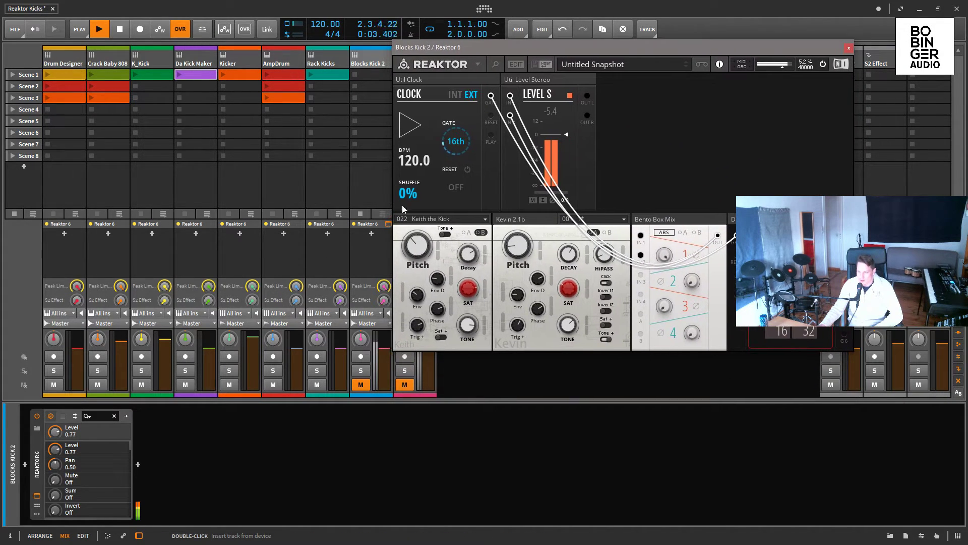
{"action": "left_click", "coordinate": [361, 384]}
{"action": "left_click_drag", "start_coordinate": [502, 47], "coordinate": [252, 49]}
{"action": "left_click_drag", "start_coordinate": [556, 304], "coordinate": [562, 283]}
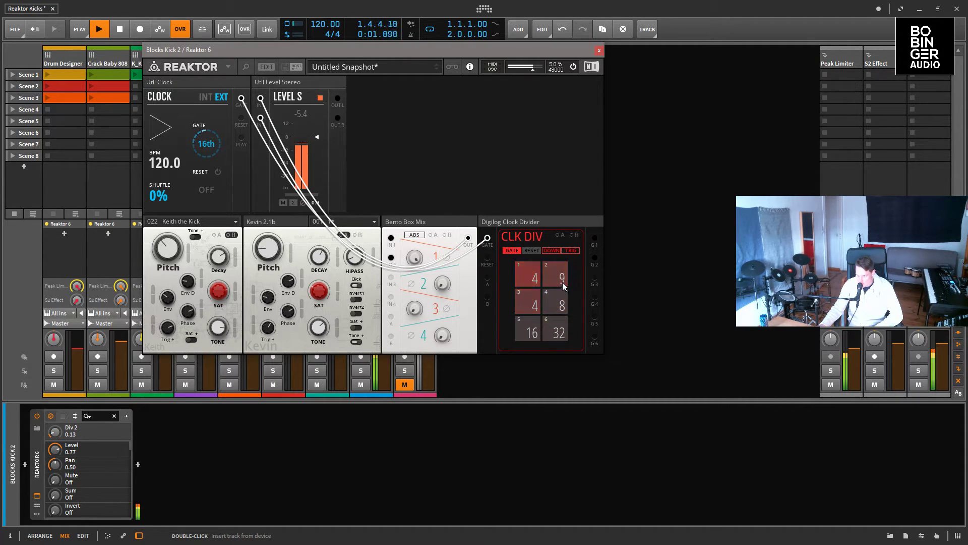
Enable the rack's edit mode, inspect the block wiring in a split structure view, and close the structure view.
{"action": "left_click", "coordinate": [266, 66]}
{"action": "left_click", "coordinate": [676, 93]}
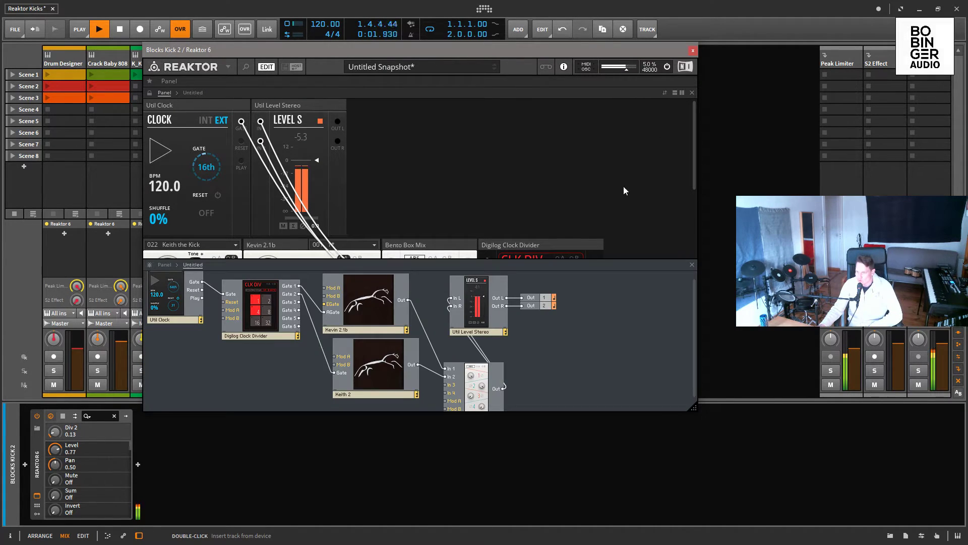
{"action": "scroll", "coordinate": [577, 297], "scroll_direction": "down", "scroll_amount": 1}
{"action": "left_click", "coordinate": [691, 265]}
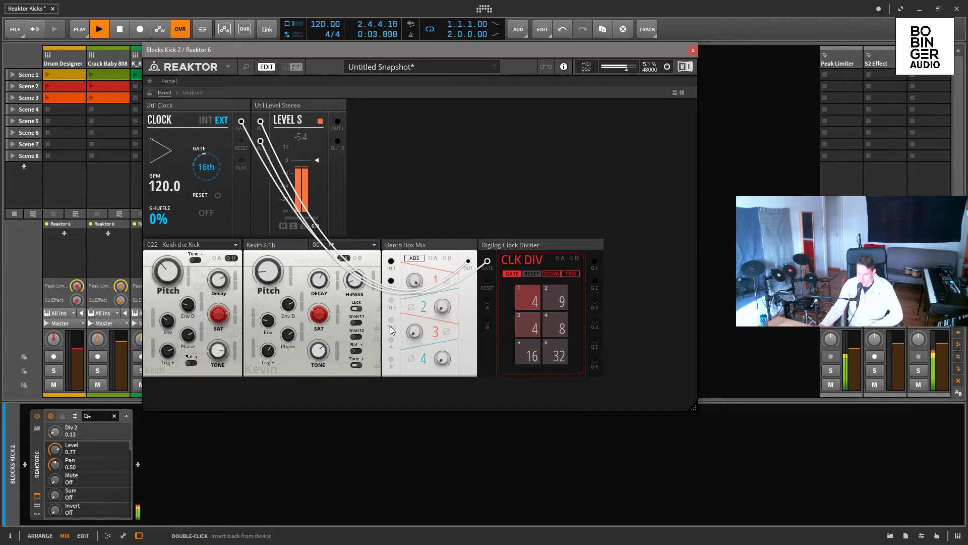
Raise Bento Box Mix channel 2 to 1.00 and audition Keith's Little Bongo and Club presets from Bank 2.
{"action": "left_click_drag", "start_coordinate": [442, 307], "coordinate": [501, 183]}
{"action": "left_click", "coordinate": [156, 247]}
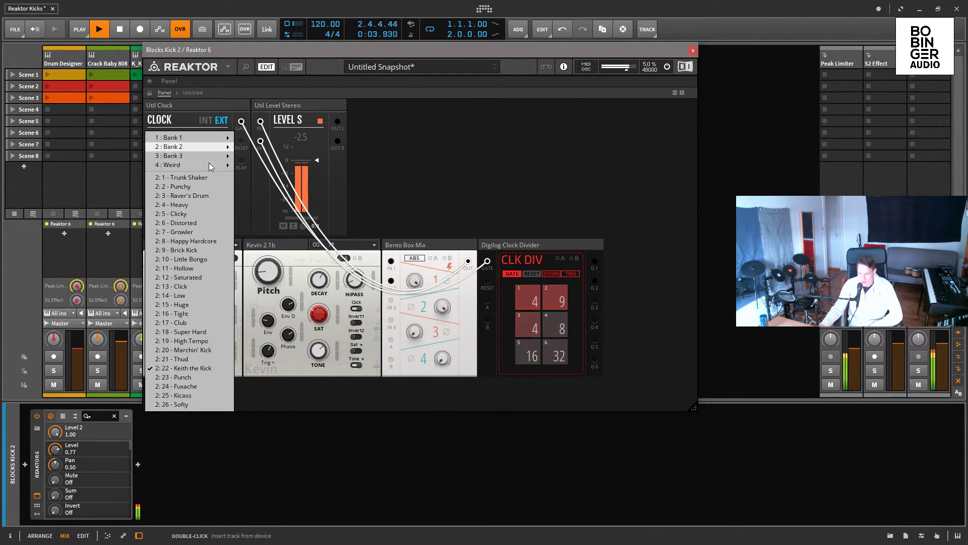
{"action": "mouse_move", "coordinate": [212, 141]}
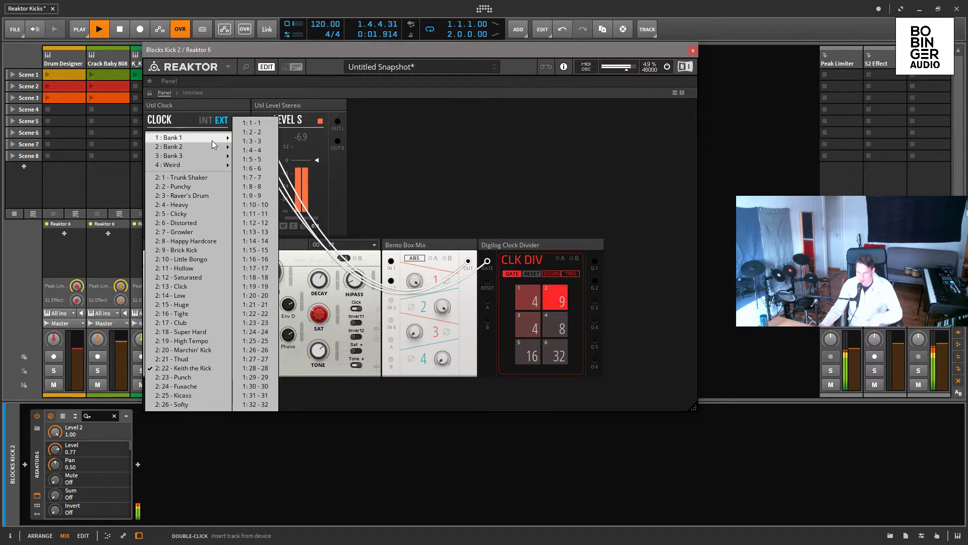
{"action": "left_click", "coordinate": [302, 247]}
{"action": "left_click", "coordinate": [166, 244]}
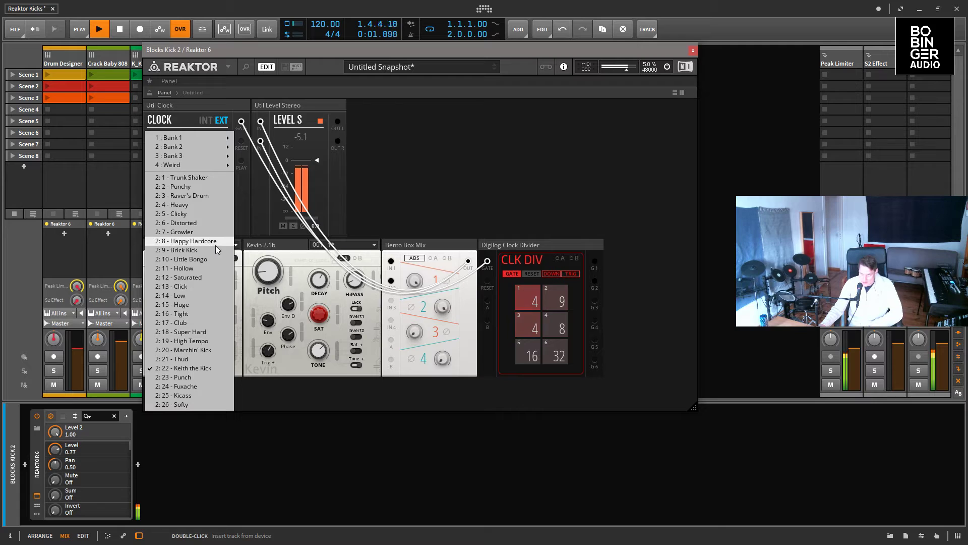
{"action": "left_click", "coordinate": [207, 263]}
{"action": "left_click", "coordinate": [216, 243]}
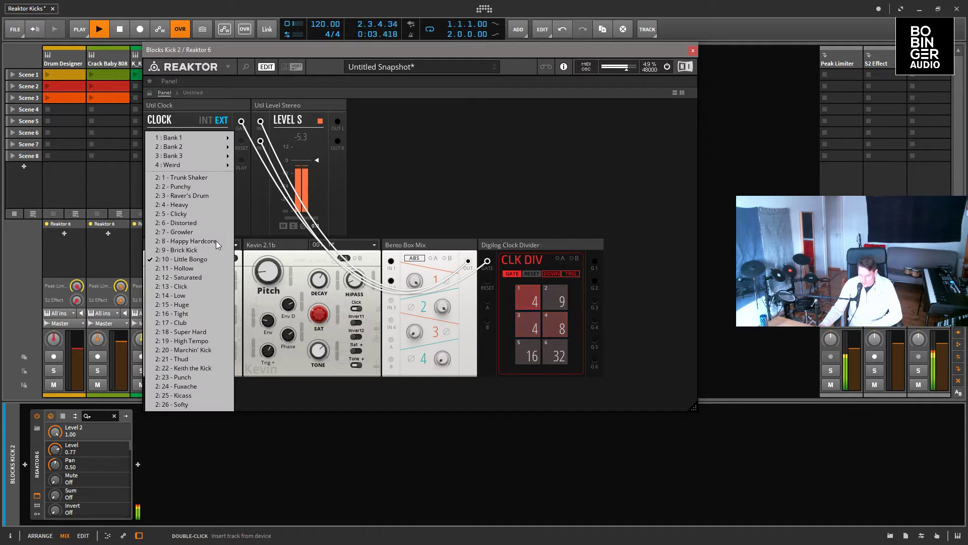
{"action": "left_click", "coordinate": [200, 323]}
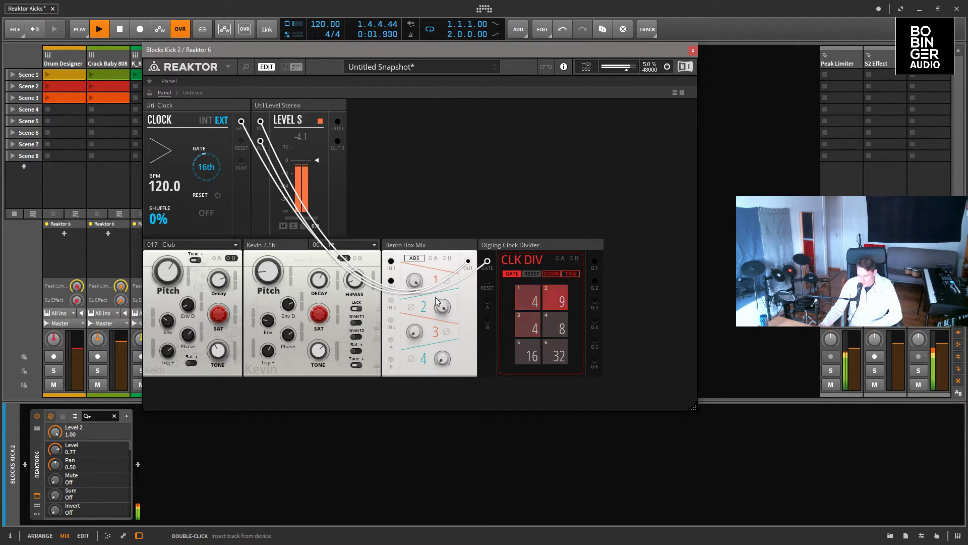
Switch the Bento Box Mix to REL and audition several Kevin 2.1b presets, ending on preset 32.
{"action": "left_click", "coordinate": [414, 258]}
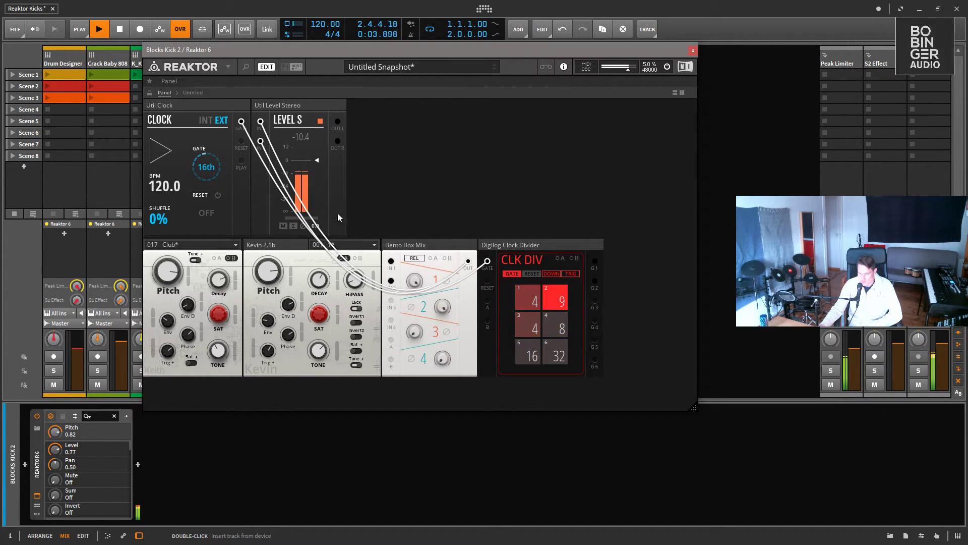
{"action": "left_click", "coordinate": [339, 245]}
{"action": "left_click", "coordinate": [335, 250]}
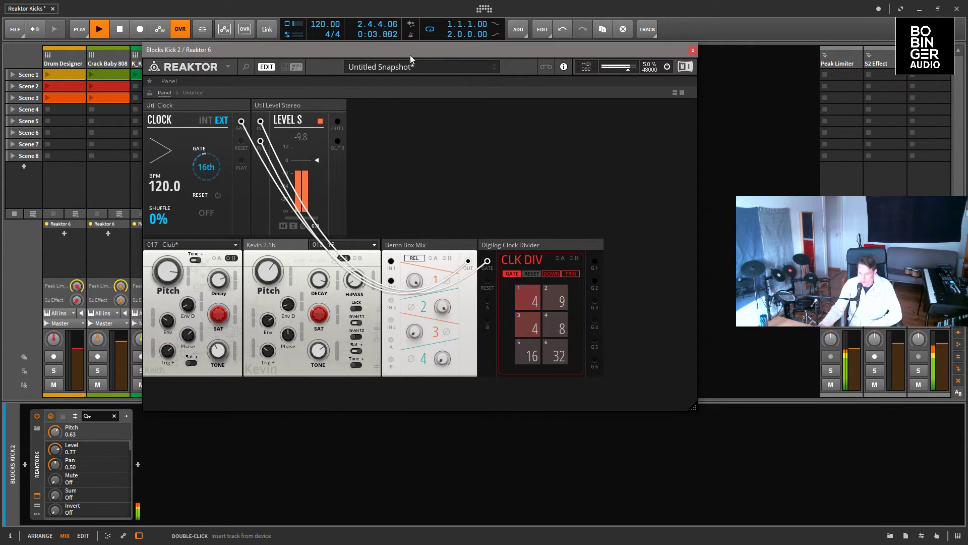
{"action": "left_click", "coordinate": [351, 247]}
{"action": "left_click", "coordinate": [349, 306]}
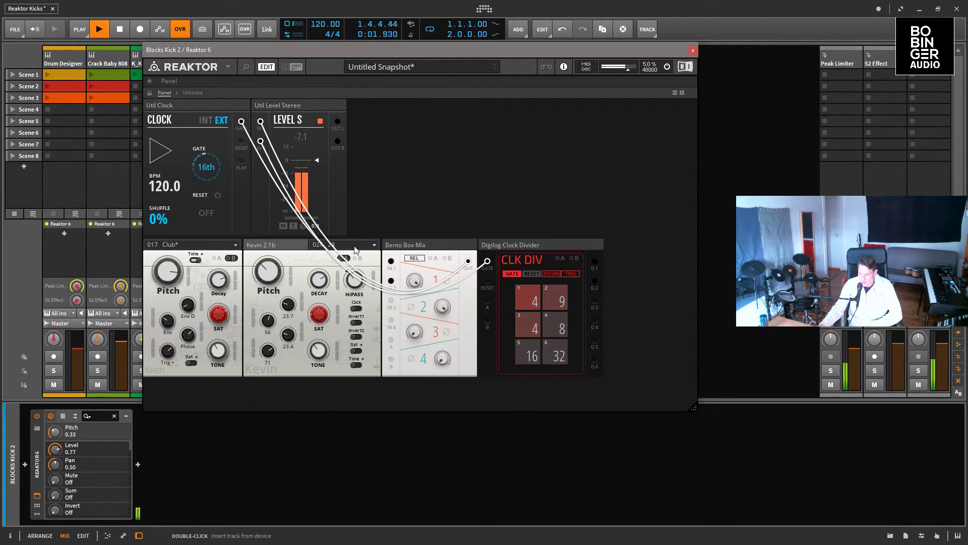
{"action": "left_click", "coordinate": [355, 250]}
{"action": "left_click", "coordinate": [348, 378]}
Audition the Softy, Super Hard and Trunk Shaker presets on the Keith block.
{"action": "left_click", "coordinate": [232, 244]}
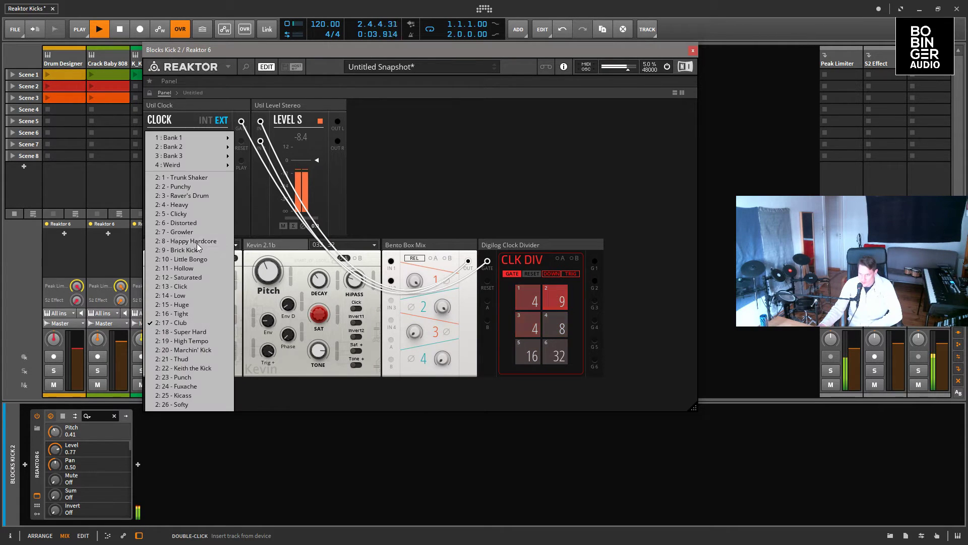
{"action": "left_click", "coordinate": [182, 404]}
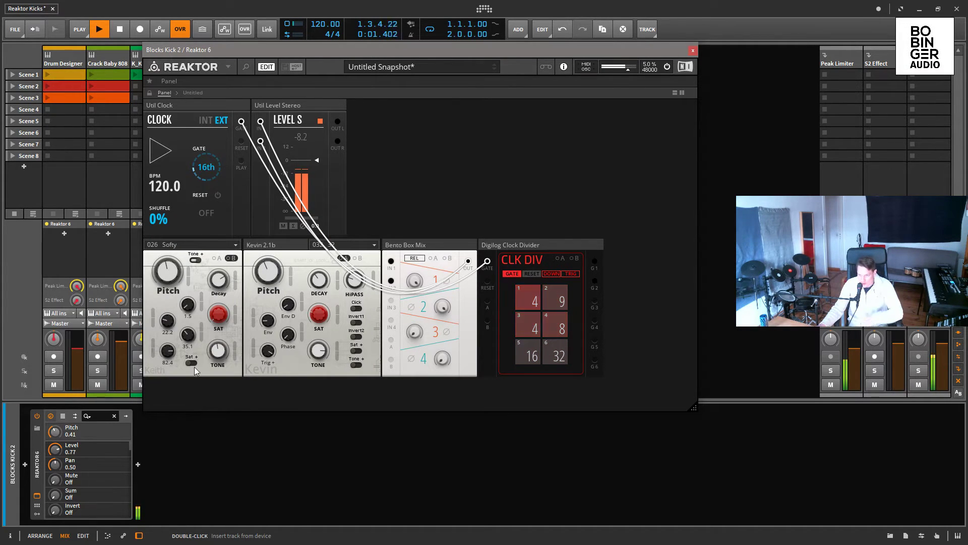
{"action": "left_click", "coordinate": [216, 247]}
{"action": "left_click", "coordinate": [209, 331]}
{"action": "left_click", "coordinate": [232, 245]}
{"action": "left_click", "coordinate": [194, 178]}
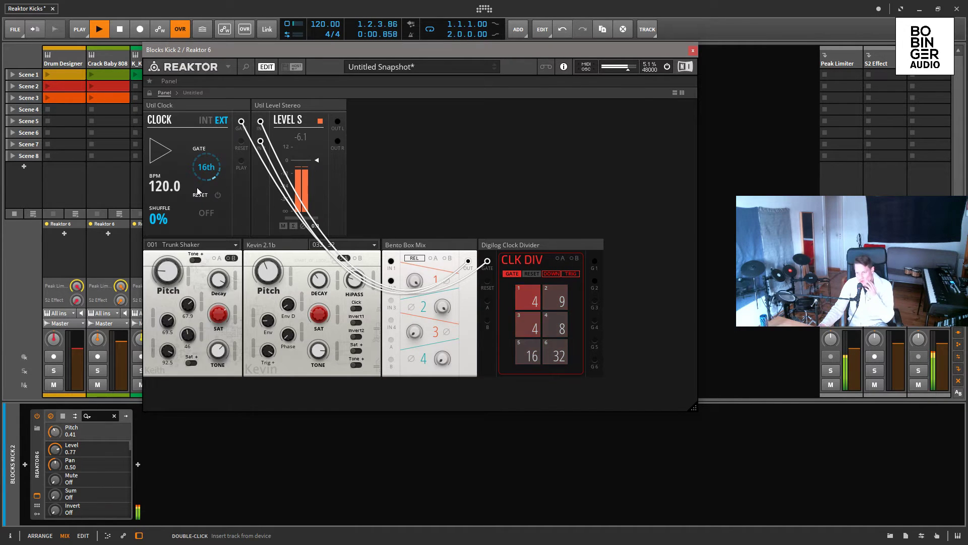
Audition the Low preset from Bank 2 and preset 3-11 from Bank 3 on the Keith block.
{"action": "left_click", "coordinate": [205, 245]}
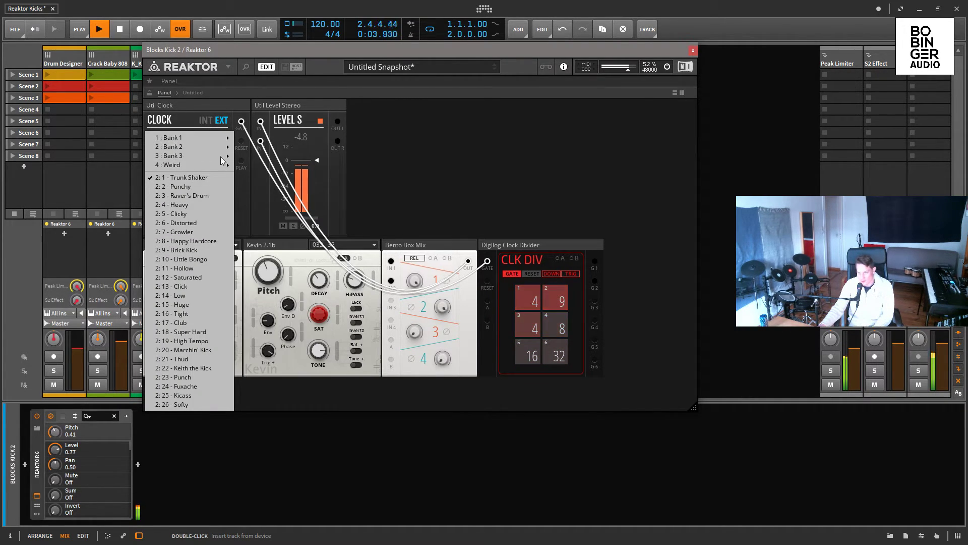
{"action": "mouse_move", "coordinate": [201, 147]}
{"action": "left_click", "coordinate": [259, 264]}
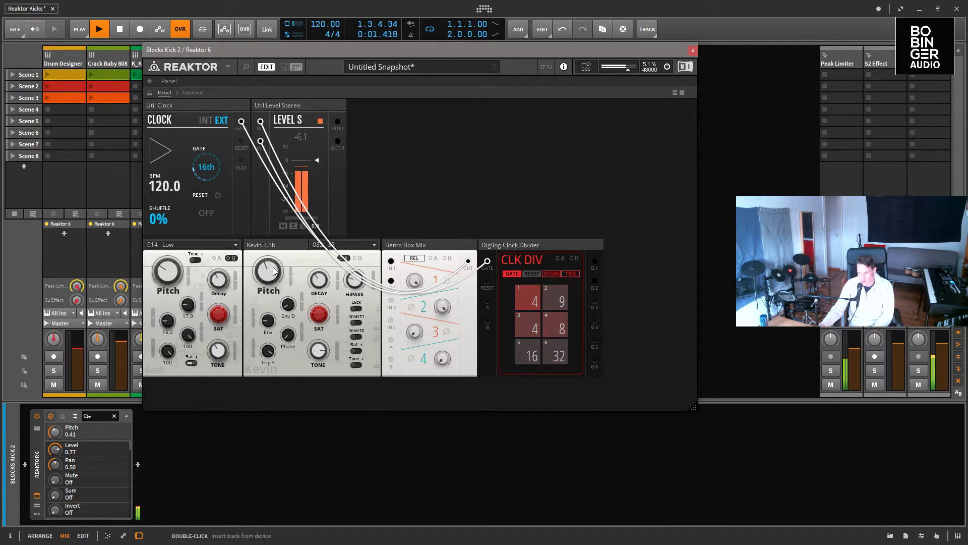
{"action": "left_click", "coordinate": [205, 245]}
{"action": "mouse_move", "coordinate": [208, 154]}
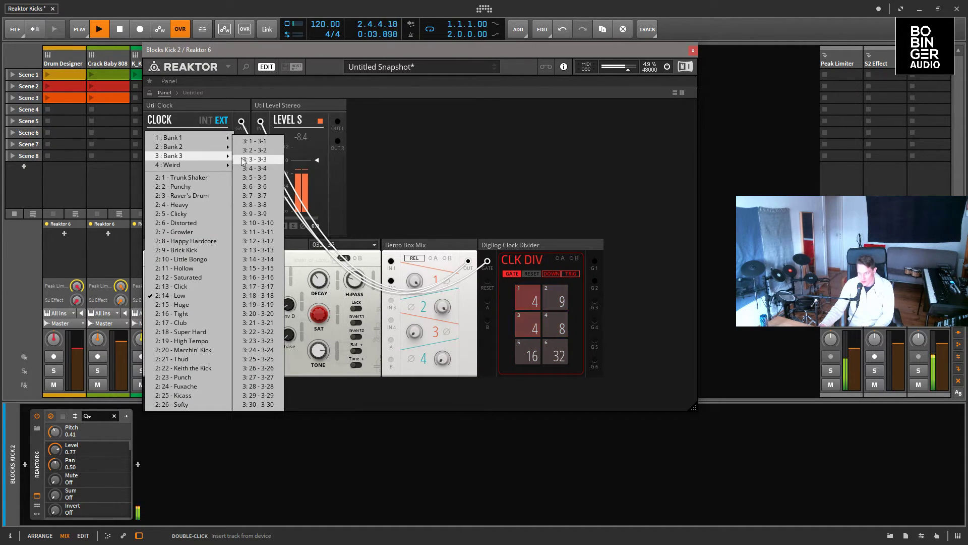
{"action": "left_click", "coordinate": [257, 230]}
Set the clock divider's second division to 5 and adjust the pitch of the Kevin and Keith blocks.
{"action": "left_click_drag", "start_coordinate": [561, 301], "coordinate": [565, 309]}
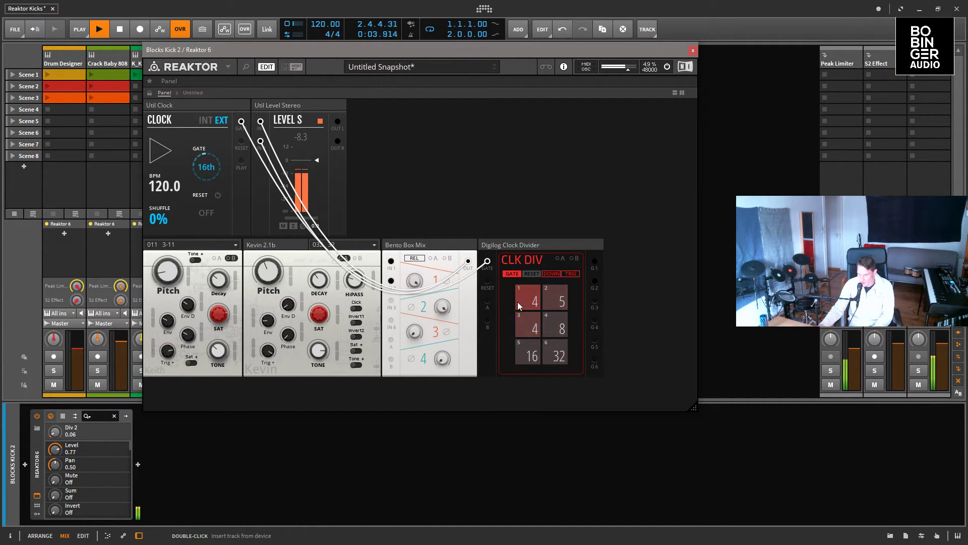
{"action": "left_click_drag", "start_coordinate": [267, 273], "coordinate": [256, 321]}
{"action": "left_click_drag", "start_coordinate": [167, 274], "coordinate": [212, 226]}
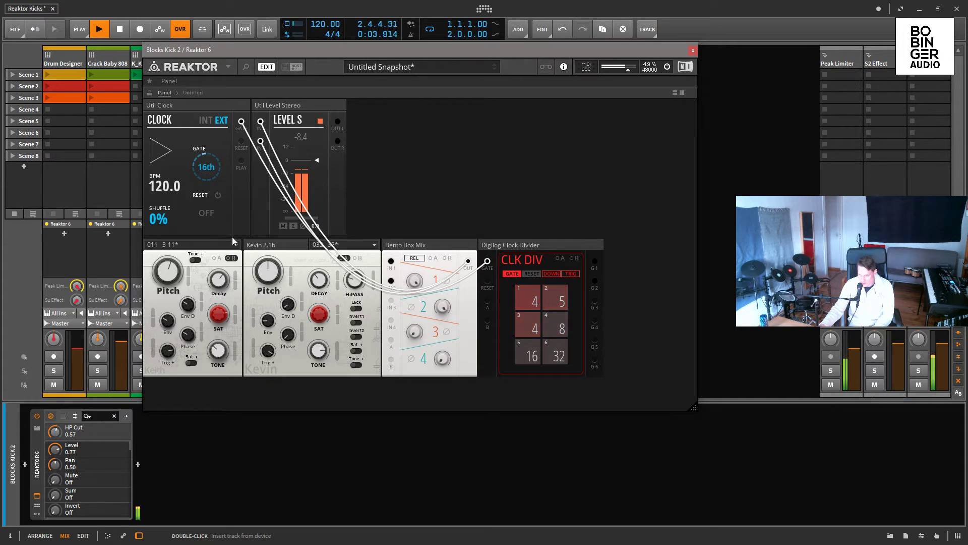
Adjust the saturation of the Keith and Kevin blocks and switch the Bento Box Mix to ABS with channel 1 at 0.80.
{"action": "left_click", "coordinate": [230, 320]}
{"action": "left_click", "coordinate": [318, 314]}
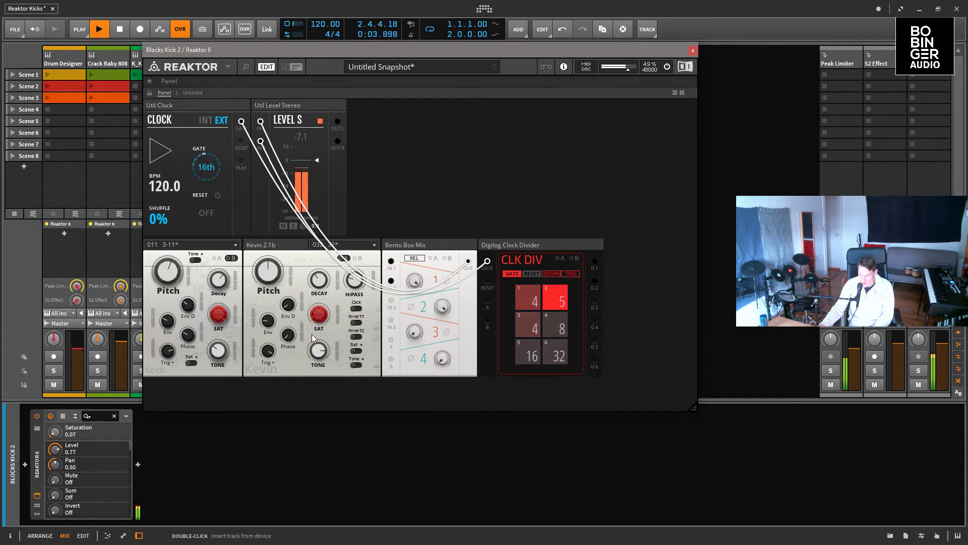
{"action": "left_click", "coordinate": [415, 258]}
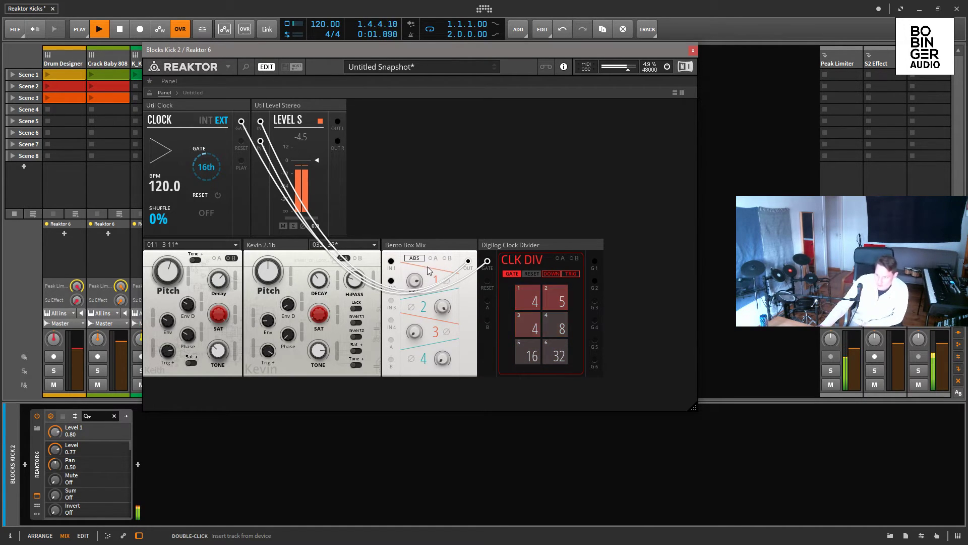
Load preset 3-27 on the Keith block and set the clock divider's second division to 7.
{"action": "left_click", "coordinate": [204, 247]}
{"action": "left_click", "coordinate": [174, 379]}
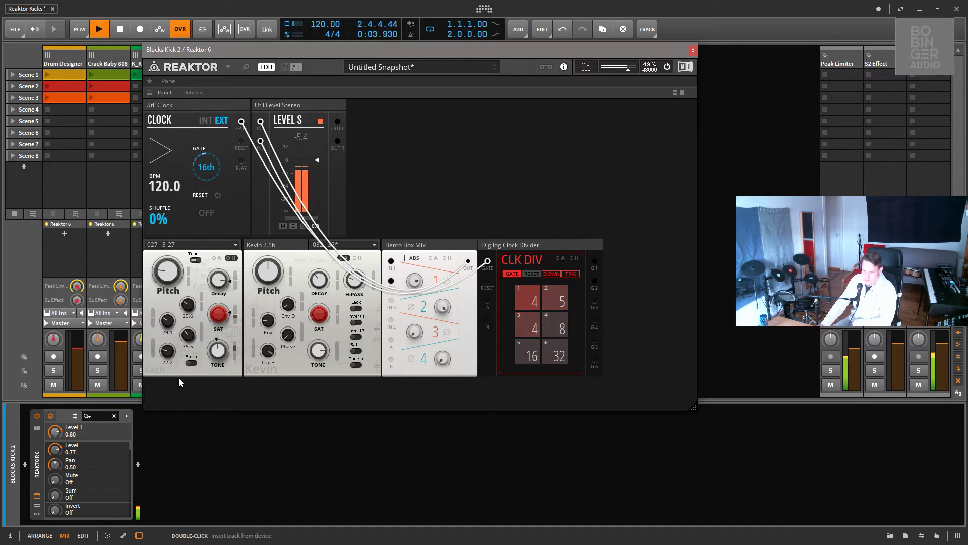
{"action": "left_click", "coordinate": [217, 248]}
{"action": "left_click", "coordinate": [230, 247]}
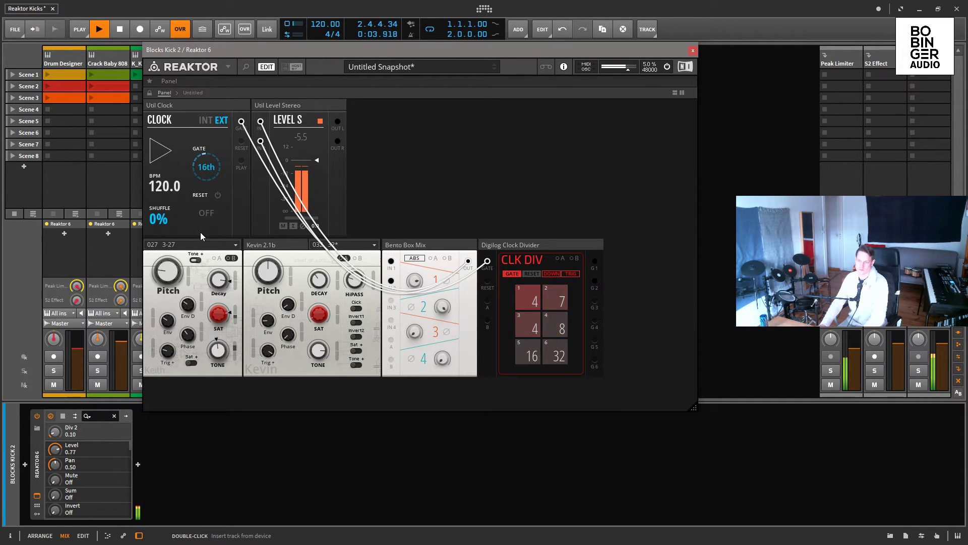
Stop playback, close the Blocks Kick 2 Reaktor window, and mute that track.
{"action": "left_click_drag", "start_coordinate": [433, 50], "coordinate": [470, 132]}
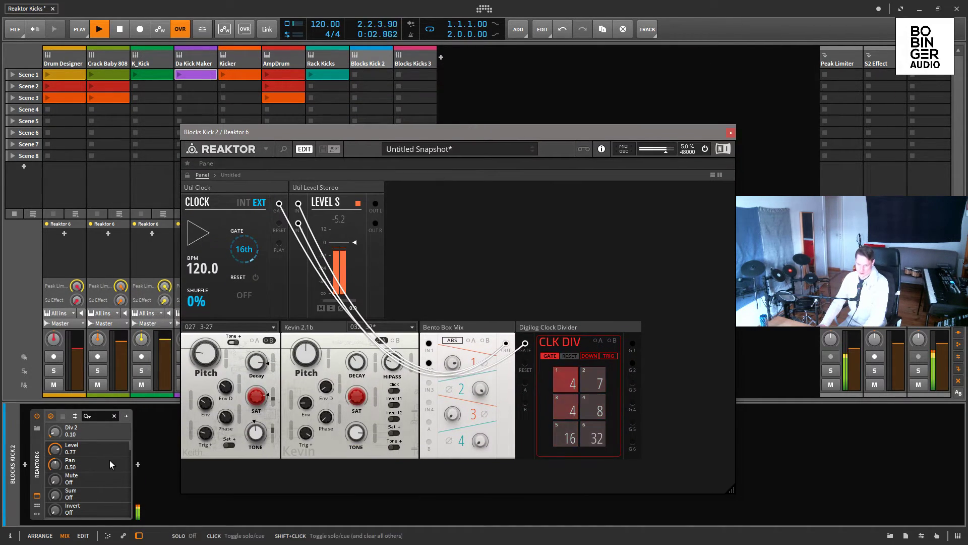
{"action": "key", "text": "space"}
{"action": "left_click", "coordinate": [37, 497]}
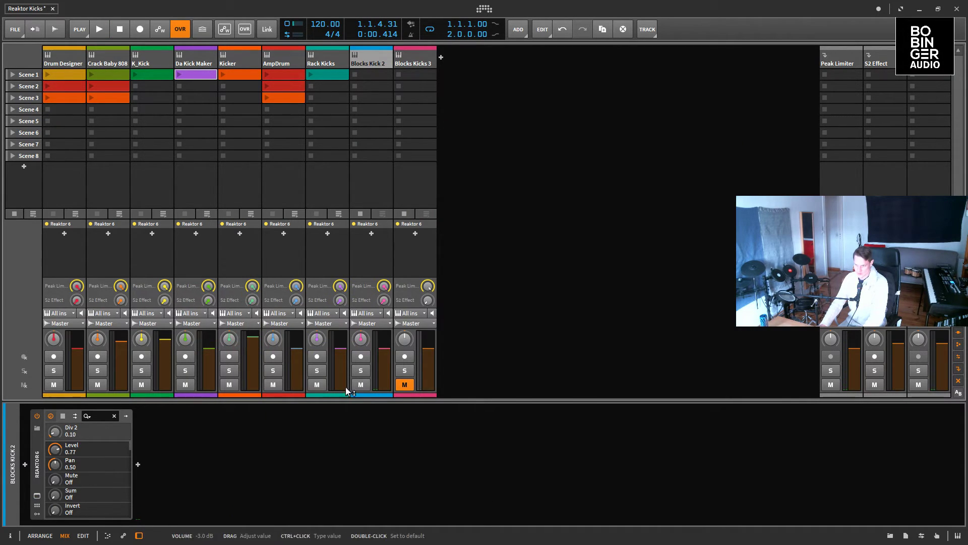
{"action": "left_click", "coordinate": [361, 384]}
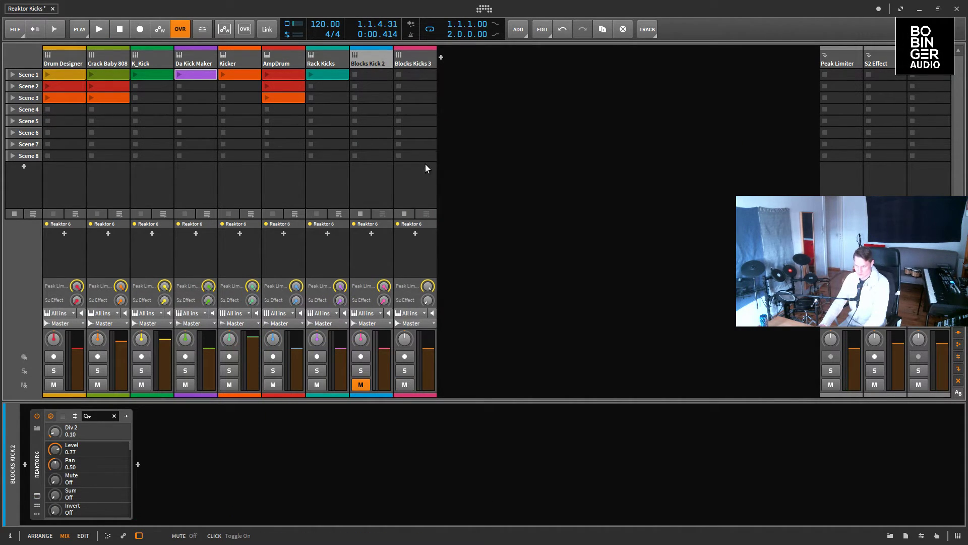
Check the Reaktor windows of the Blocks Kicks 3, Blocks Kick 2 and Rack Kicks tracks, closing each one.
{"action": "left_click", "coordinate": [419, 53]}
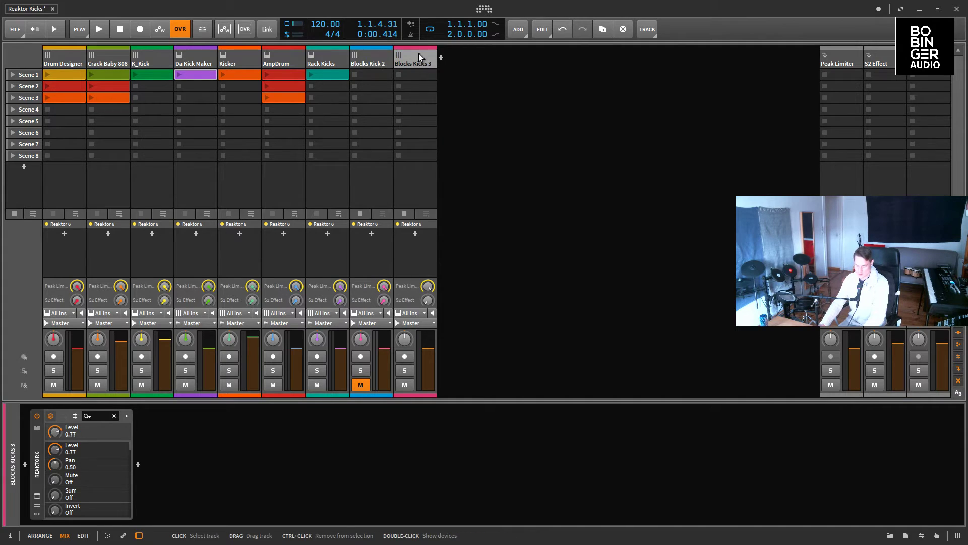
{"action": "left_click", "coordinate": [39, 495]}
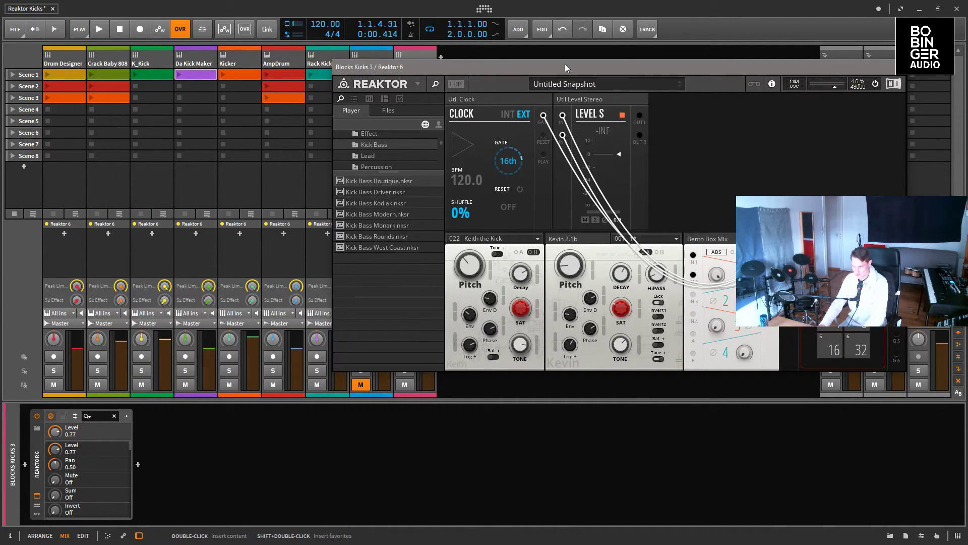
{"action": "left_click", "coordinate": [37, 496]}
{"action": "left_click", "coordinate": [37, 496]}
{"action": "left_click", "coordinate": [37, 496]}
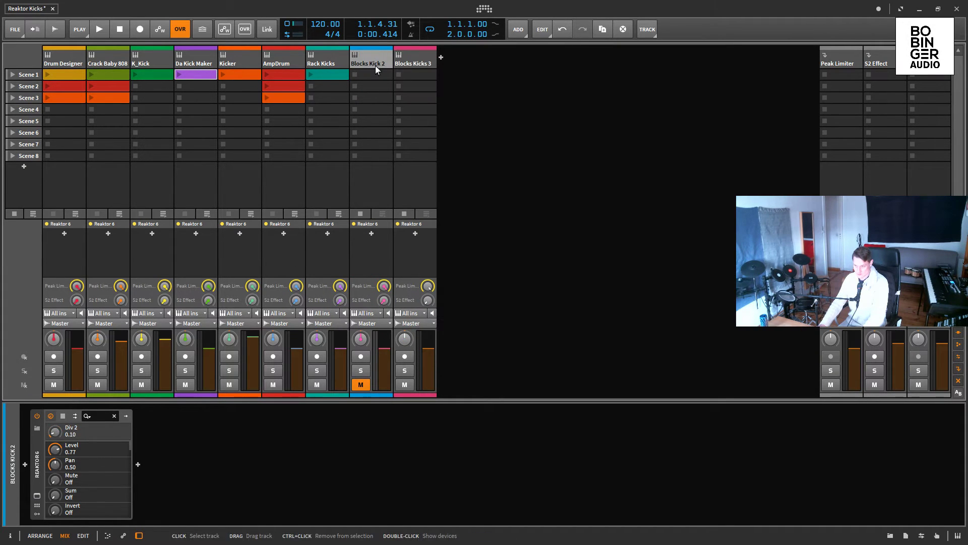
{"action": "left_click", "coordinate": [37, 497]}
{"action": "left_click", "coordinate": [37, 497]}
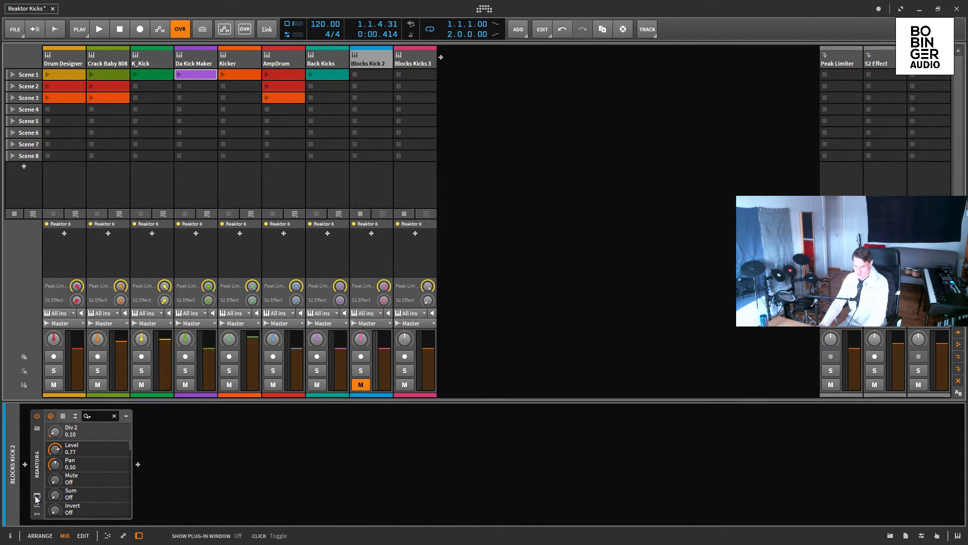
{"action": "left_click", "coordinate": [328, 60]}
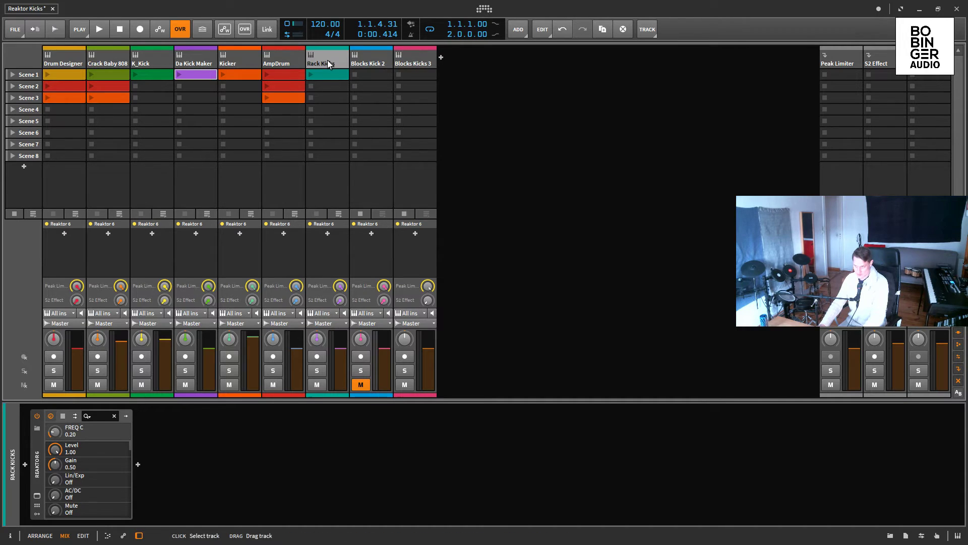
{"action": "left_click", "coordinate": [36, 497]}
{"action": "left_click", "coordinate": [37, 497]}
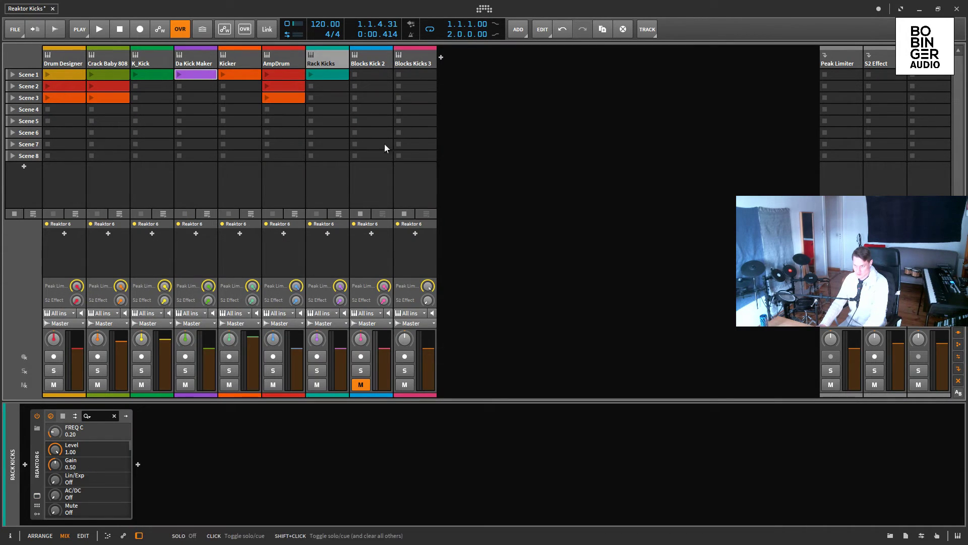
Open the Reaktor window of the Blocks Kicks 3 track and bring up its dialog for opening a project.
{"action": "left_click", "coordinate": [422, 68]}
{"action": "left_click", "coordinate": [38, 497]}
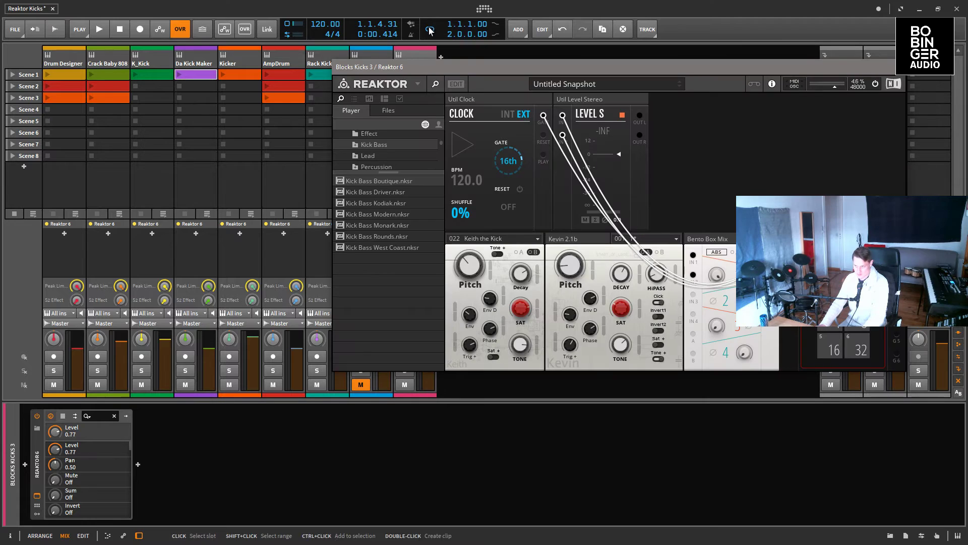
{"action": "left_click", "coordinate": [417, 84]}
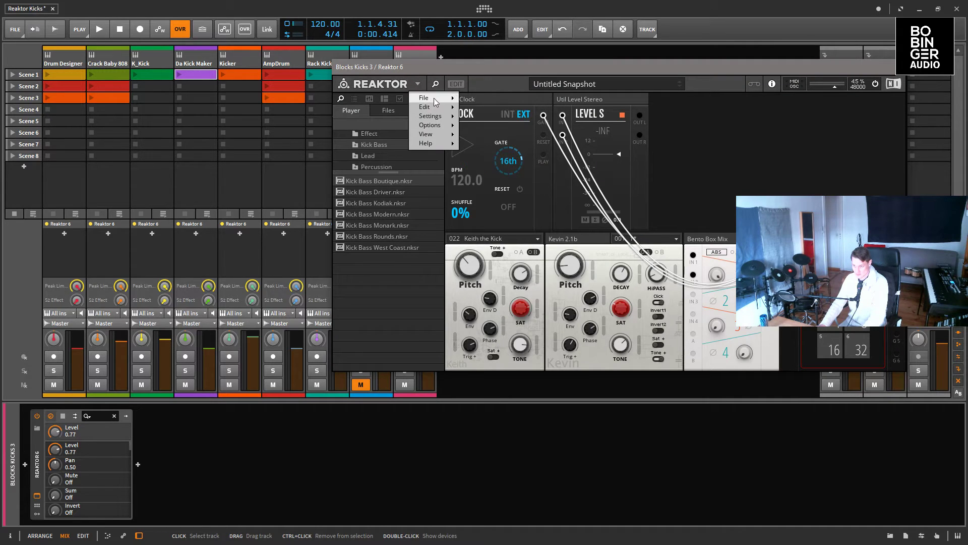
{"action": "mouse_move", "coordinate": [433, 99]}
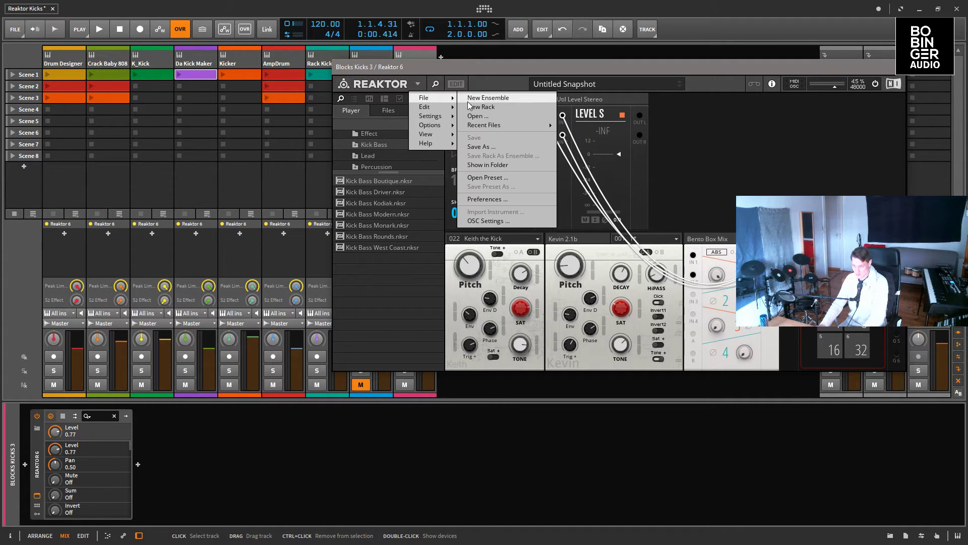
{"action": "left_click", "coordinate": [496, 114]}
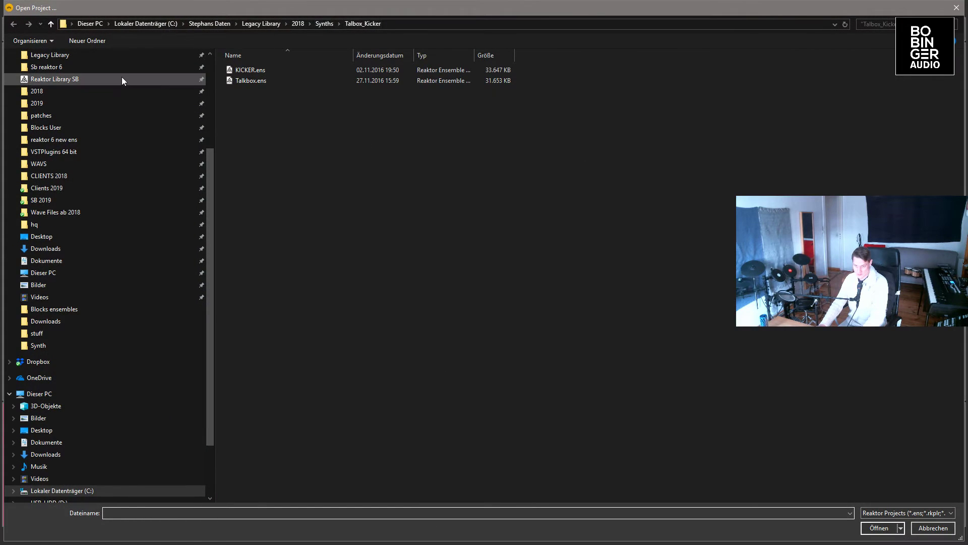
Load Kicks.ens from the Blocks ensembles folder inside Sb reaktor 6 and reposition the Reaktor window.
{"action": "scroll", "coordinate": [121, 78], "scroll_direction": "up", "scroll_amount": 2}
{"action": "left_click", "coordinate": [96, 131]}
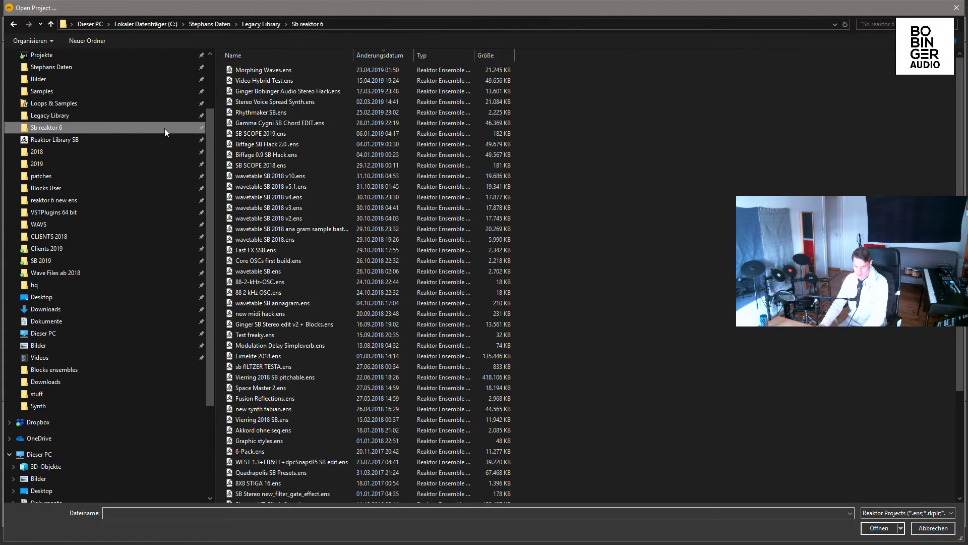
{"action": "scroll", "coordinate": [404, 335], "scroll_direction": "down", "scroll_amount": 10}
{"action": "double_click", "coordinate": [310, 498]}
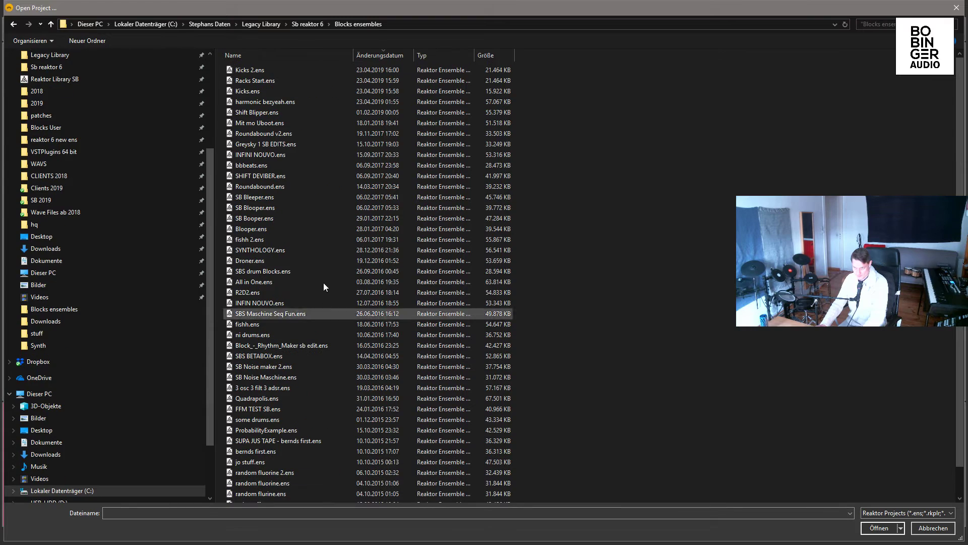
{"action": "left_click", "coordinate": [306, 90]}
{"action": "double_click", "coordinate": [307, 91]}
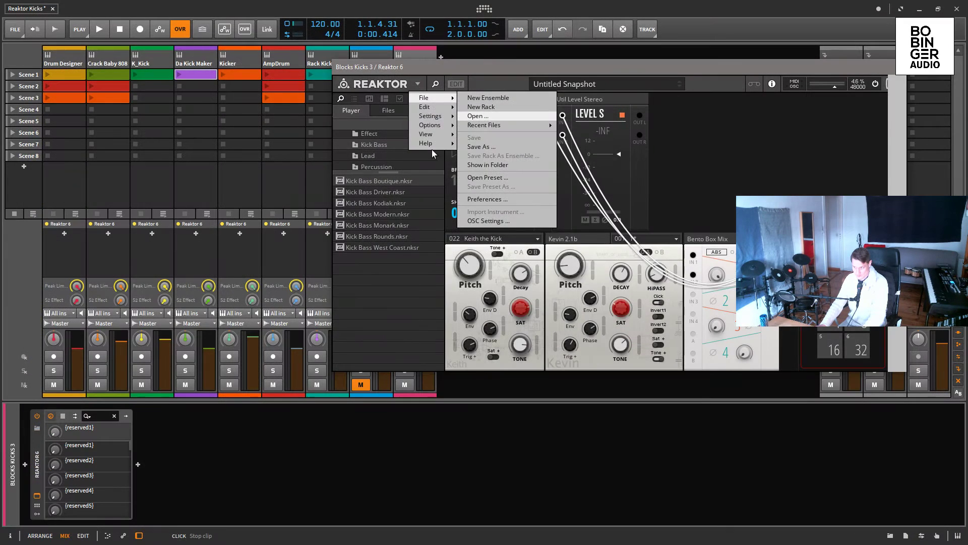
{"action": "left_click_drag", "start_coordinate": [532, 68], "coordinate": [313, 170]}
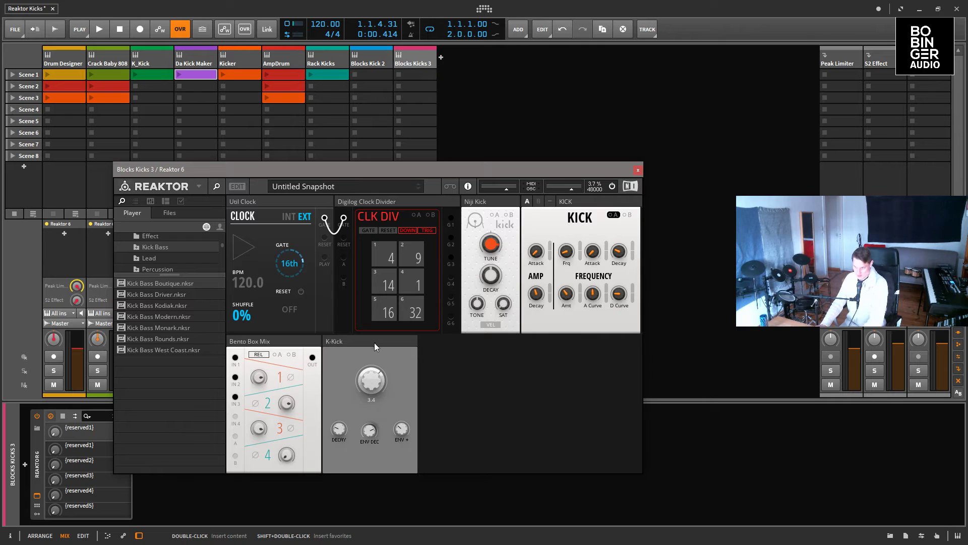
{"action": "left_click_drag", "start_coordinate": [333, 174], "coordinate": [406, 158]}
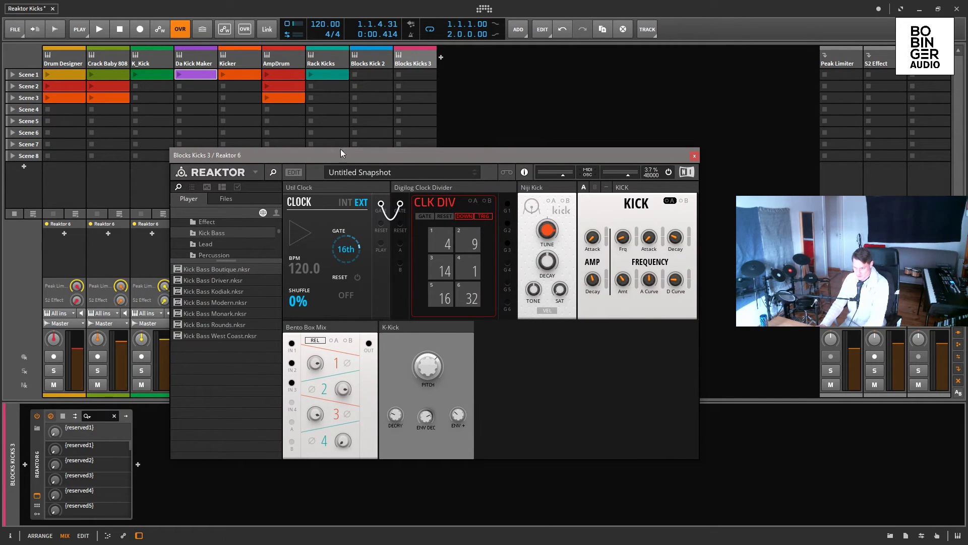
Turn on Reaktor's edit mode and show the ensemble's structure alongside the panel.
{"action": "left_click", "coordinate": [294, 172]}
{"action": "left_click_drag", "start_coordinate": [303, 154], "coordinate": [290, 91]}
{"action": "left_click", "coordinate": [686, 136]}
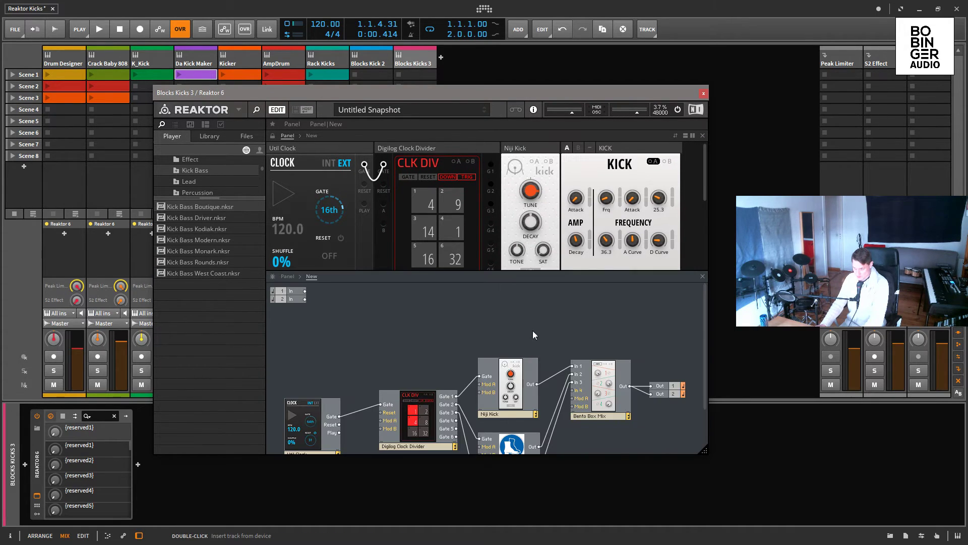
Examine the connections of the Niji Kick, KICK and K-Kick blocks in the structure, and close the structure view.
{"action": "scroll", "coordinate": [504, 363], "scroll_direction": "down", "scroll_amount": 2}
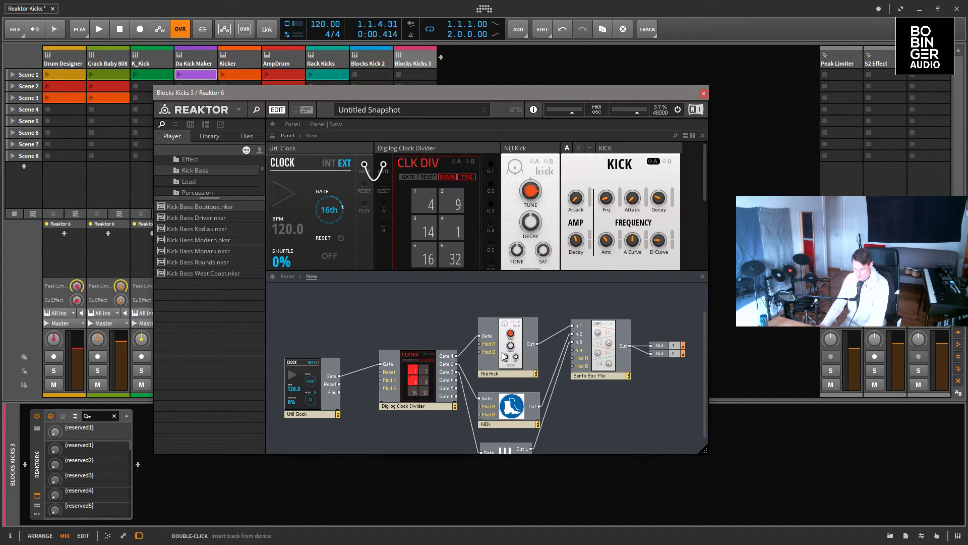
{"action": "left_click", "coordinate": [504, 335]}
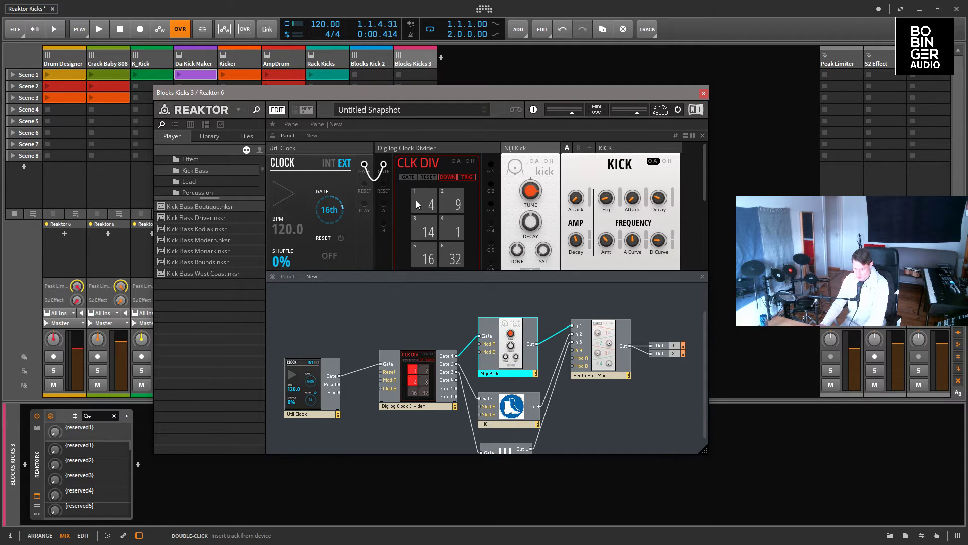
{"action": "left_click", "coordinate": [436, 406]}
{"action": "left_click", "coordinate": [524, 418]}
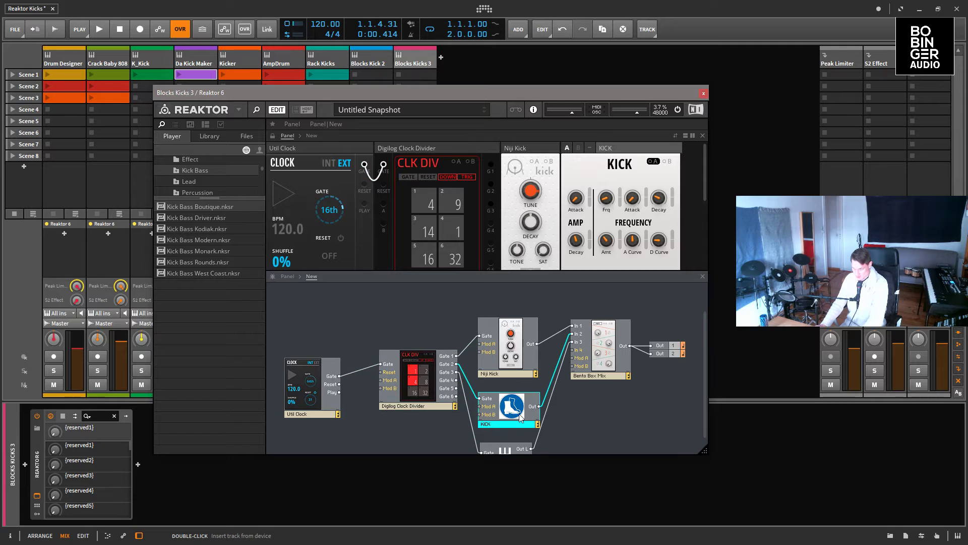
{"action": "scroll", "coordinate": [530, 398], "scroll_direction": "down", "scroll_amount": 1}
{"action": "left_click", "coordinate": [505, 445]}
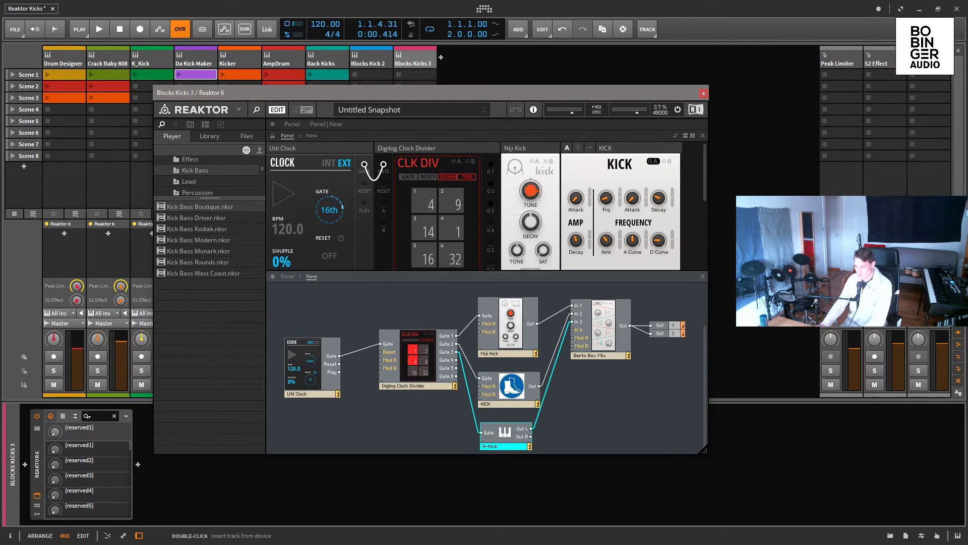
{"action": "left_click", "coordinate": [703, 277]}
Start playback and adjust the amp attack and amp decay of the KICK block.
{"action": "left_click_drag", "start_coordinate": [387, 89], "coordinate": [322, 148]}
{"action": "left_click", "coordinate": [105, 23]}
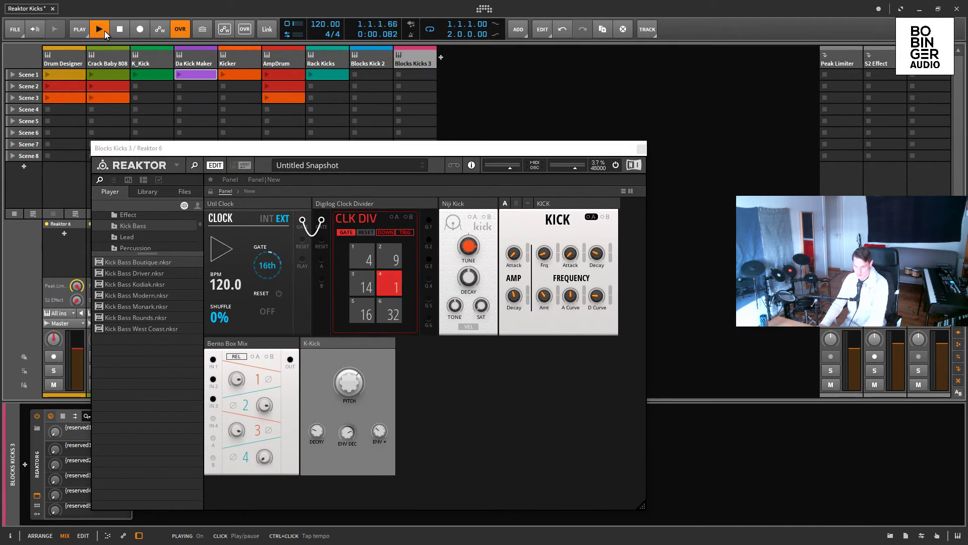
{"action": "left_click_drag", "start_coordinate": [381, 147], "coordinate": [458, 68]}
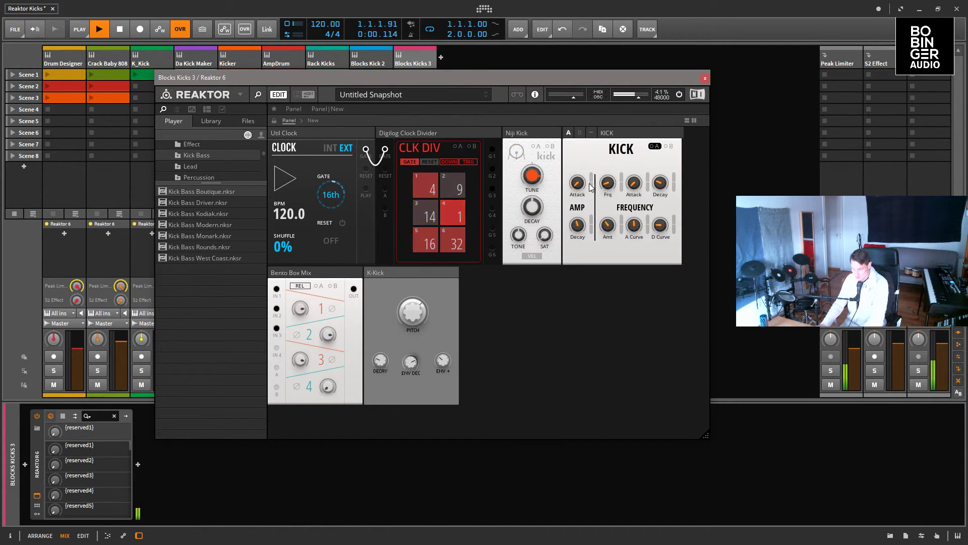
{"action": "mouse_move", "coordinate": [661, 192]}
{"action": "left_click_drag", "start_coordinate": [578, 184], "coordinate": [592, 150]}
{"action": "left_click_drag", "start_coordinate": [582, 228], "coordinate": [626, 137]}
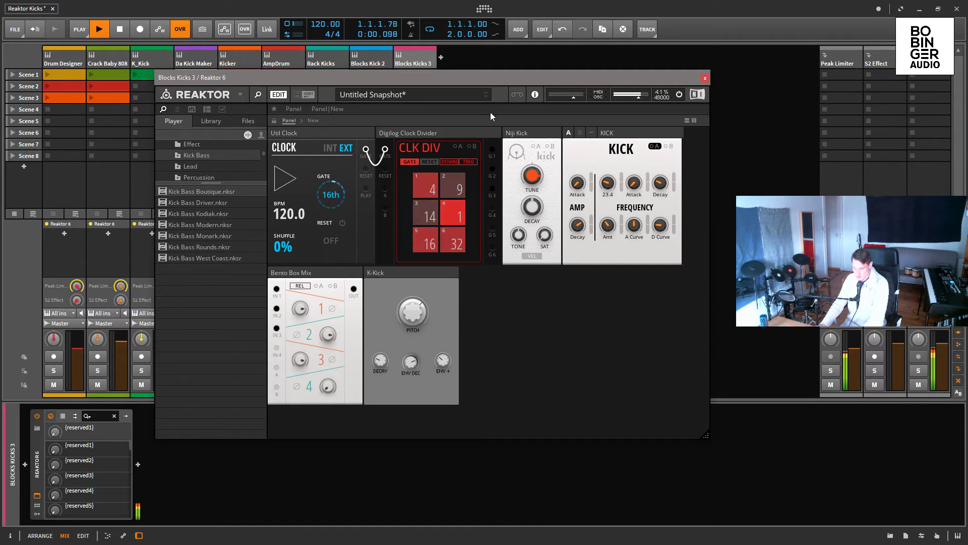
Show the snapshot list and, with playback running, set the Niji Kick's decay to 53.5 and saturation to 100.
{"action": "left_click", "coordinate": [177, 109]}
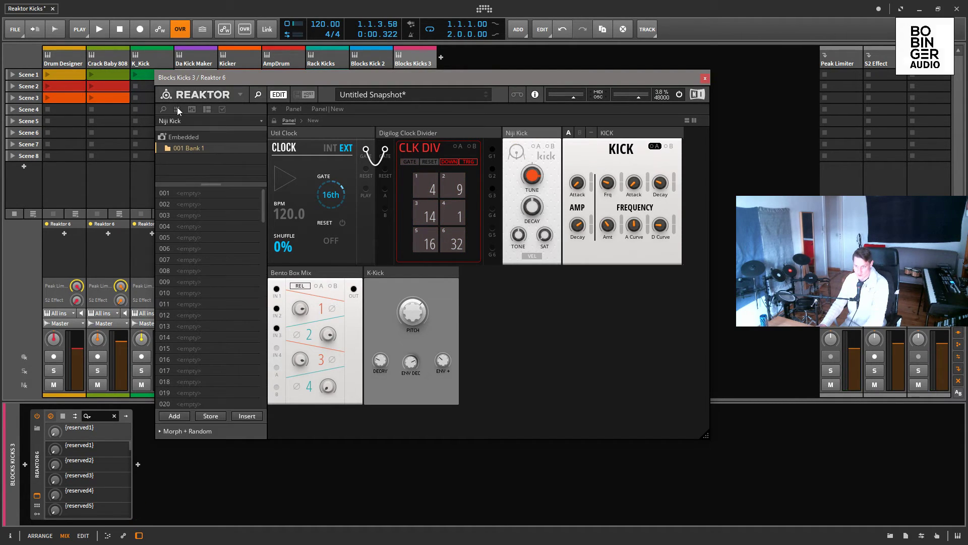
{"action": "key", "text": "space"}
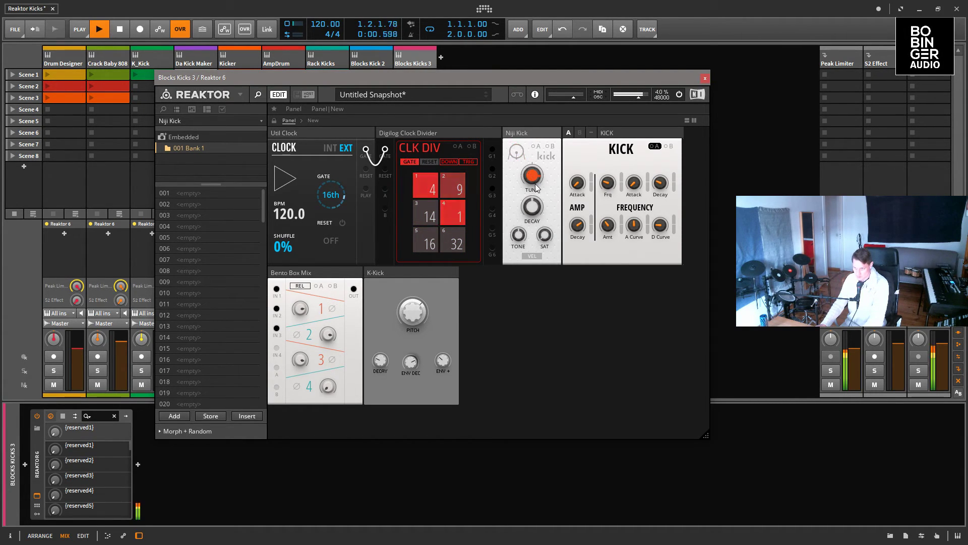
{"action": "left_click", "coordinate": [536, 188]}
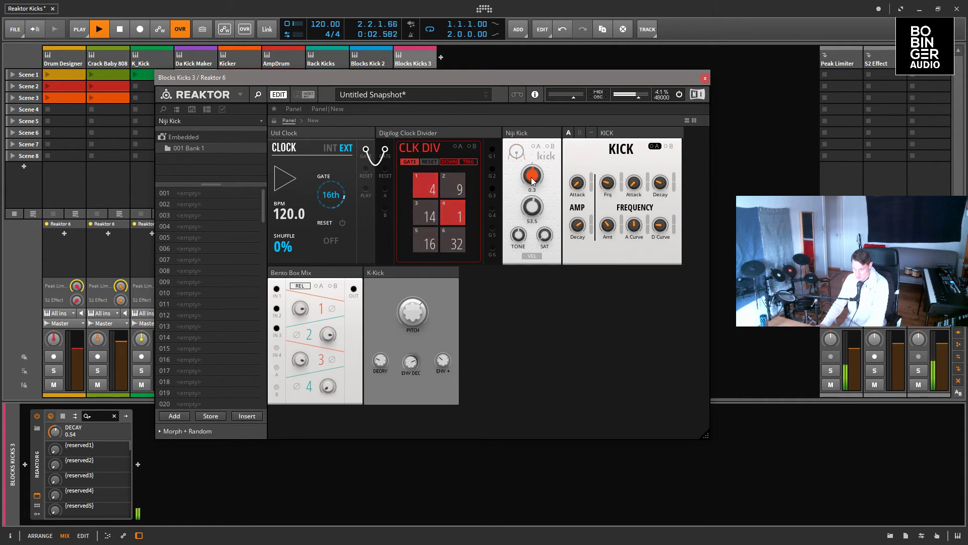
{"action": "left_click_drag", "start_coordinate": [549, 239], "coordinate": [580, 115]}
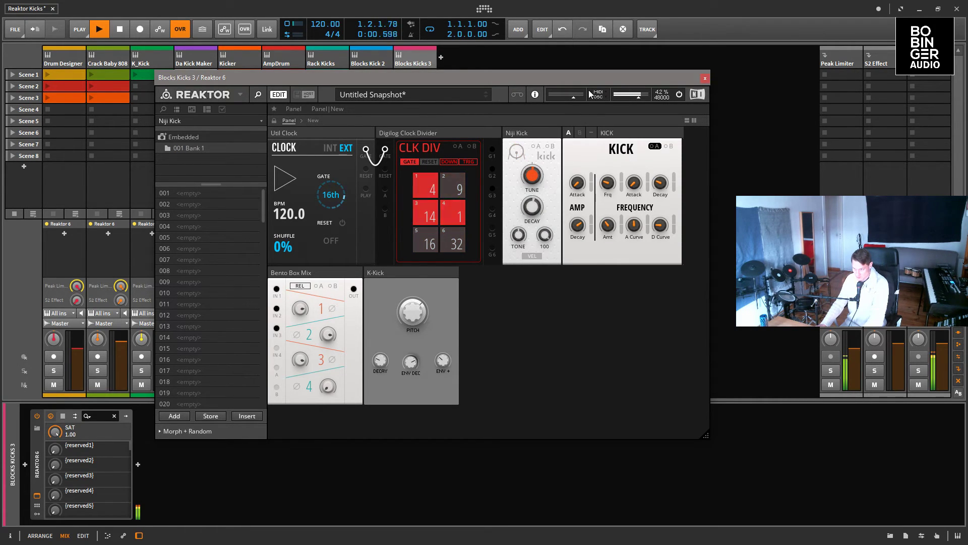
Switch the Bento Box Mix to ABS, adjust channel 1's level and set channel 2 to 40.
{"action": "left_click", "coordinate": [302, 311]}
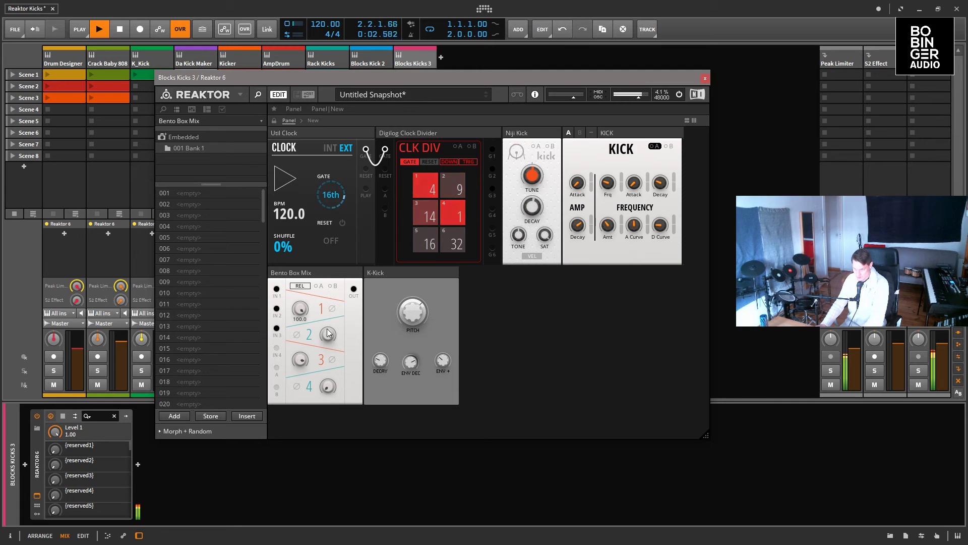
{"action": "left_click_drag", "start_coordinate": [333, 365], "coordinate": [346, 390]}
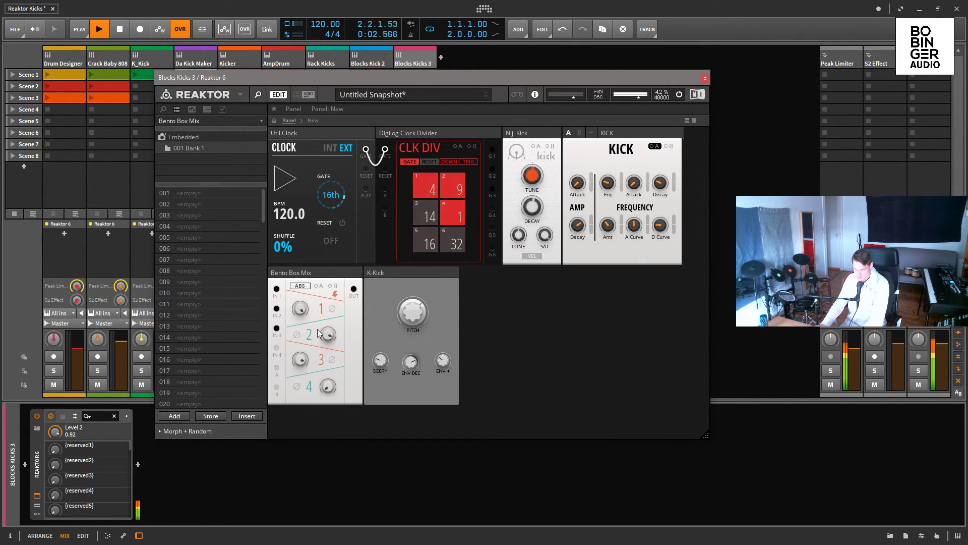
{"action": "left_click_drag", "start_coordinate": [304, 314], "coordinate": [330, 356]}
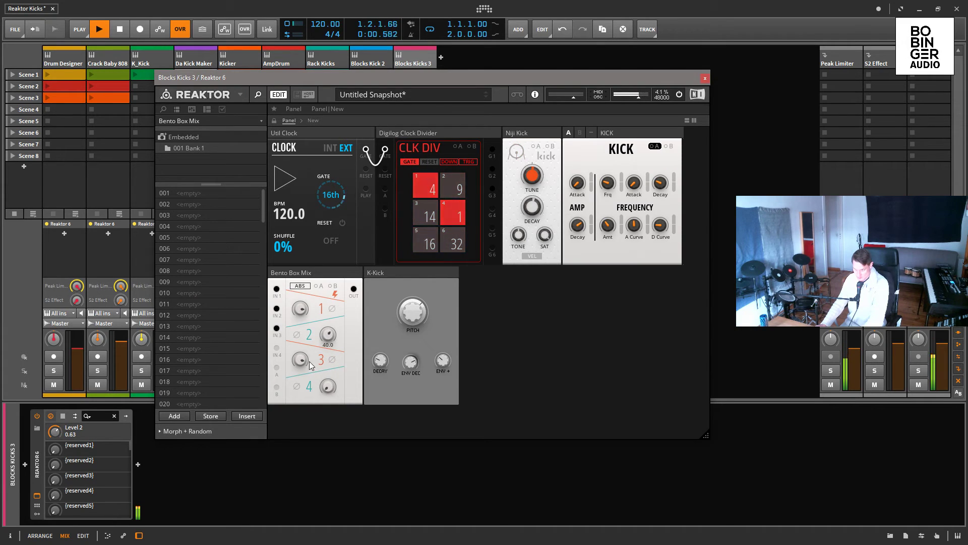
Shape the K-Kick sound with pitch 1.1, decay 100 and envelope decay 23, and adjust its envelope amount.
{"action": "left_click", "coordinate": [412, 317]}
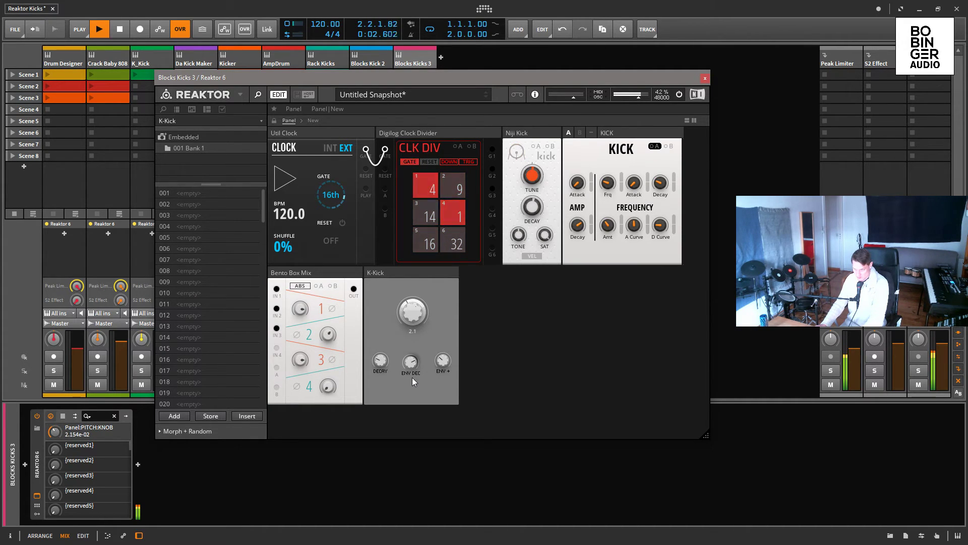
{"action": "left_click", "coordinate": [444, 361]}
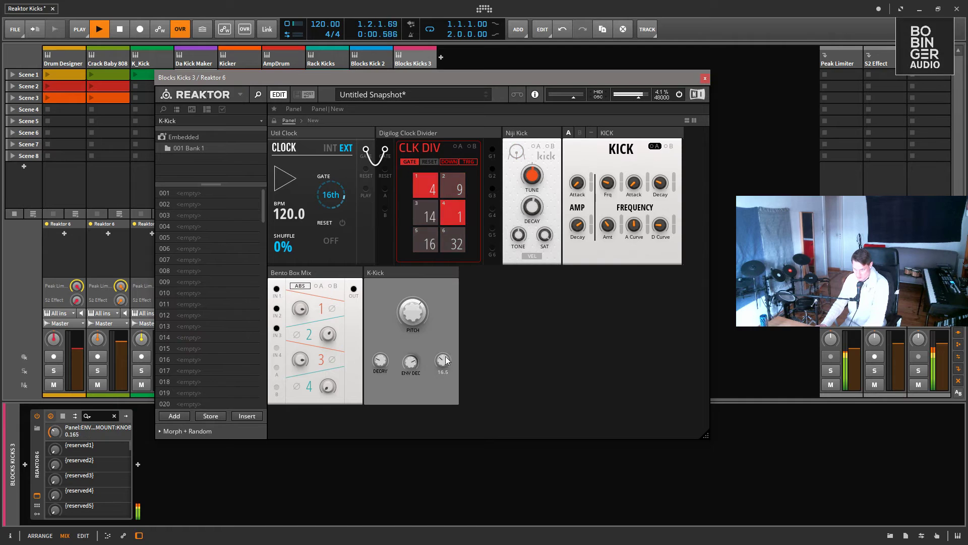
{"action": "left_click", "coordinate": [412, 362]}
{"action": "left_click", "coordinate": [380, 361]}
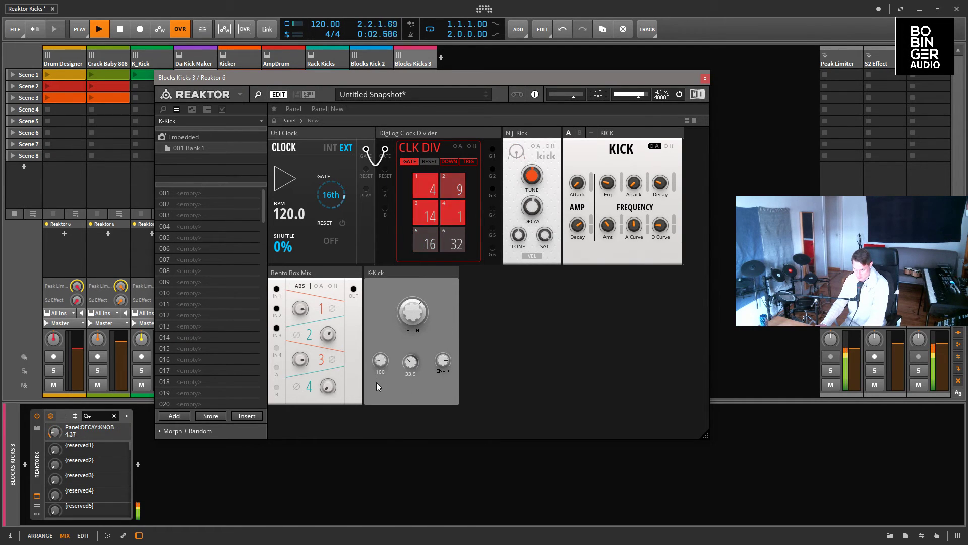
{"action": "left_click_drag", "start_coordinate": [411, 361], "coordinate": [410, 364]}
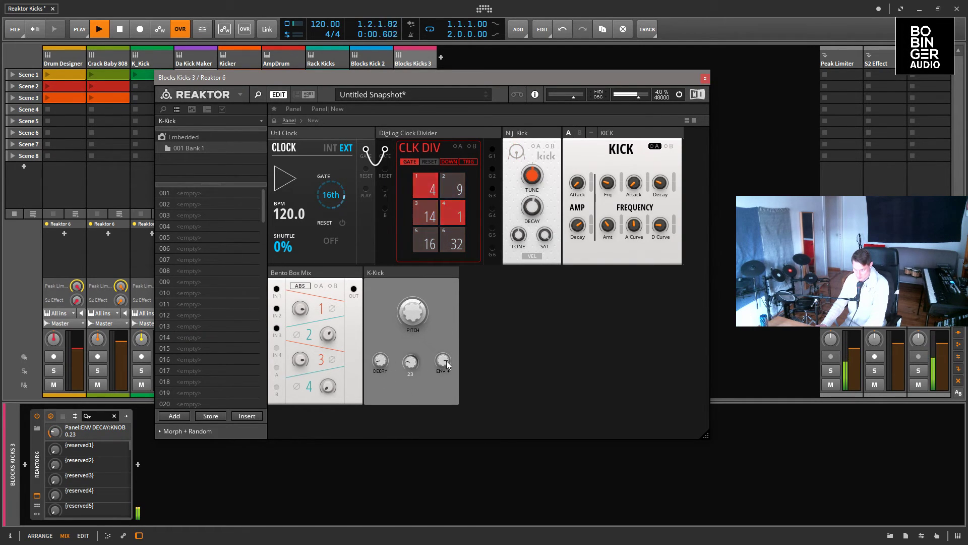
{"action": "left_click", "coordinate": [402, 309]}
{"action": "left_click_drag", "start_coordinate": [407, 374], "coordinate": [394, 441]}
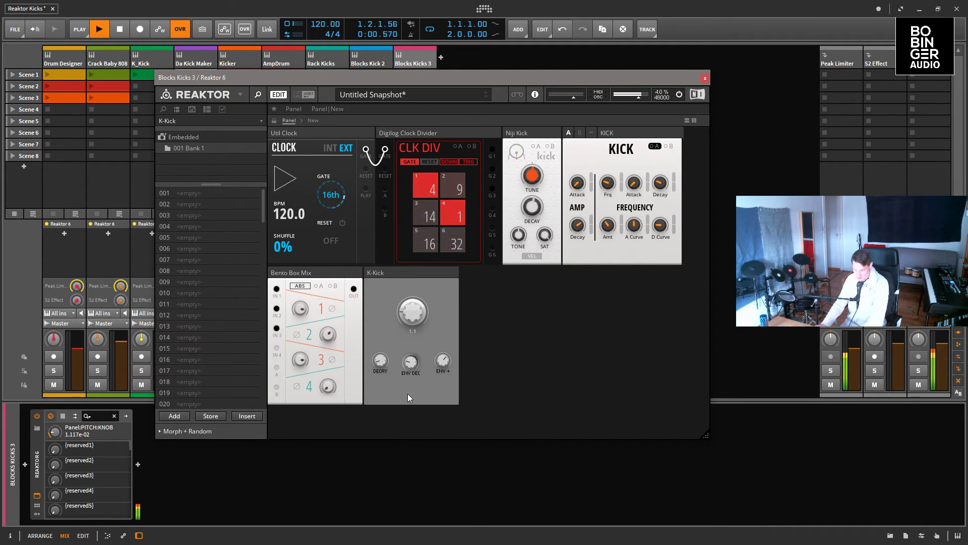
{"action": "left_click", "coordinate": [380, 360]}
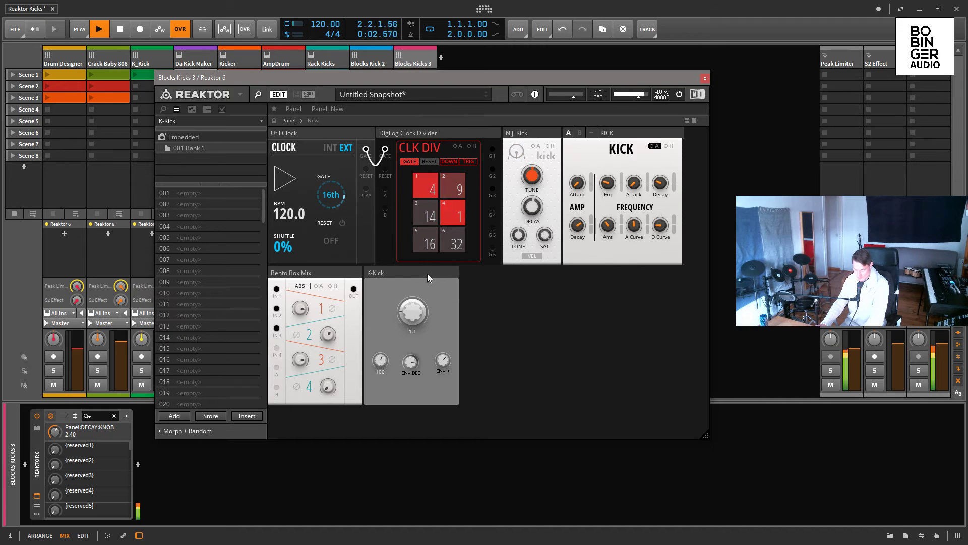
Rebalance the Bento Box Mix with channel 1 at 0, channel 3 at 100 and channel 2 at 54.5.
{"action": "left_click", "coordinate": [300, 308]}
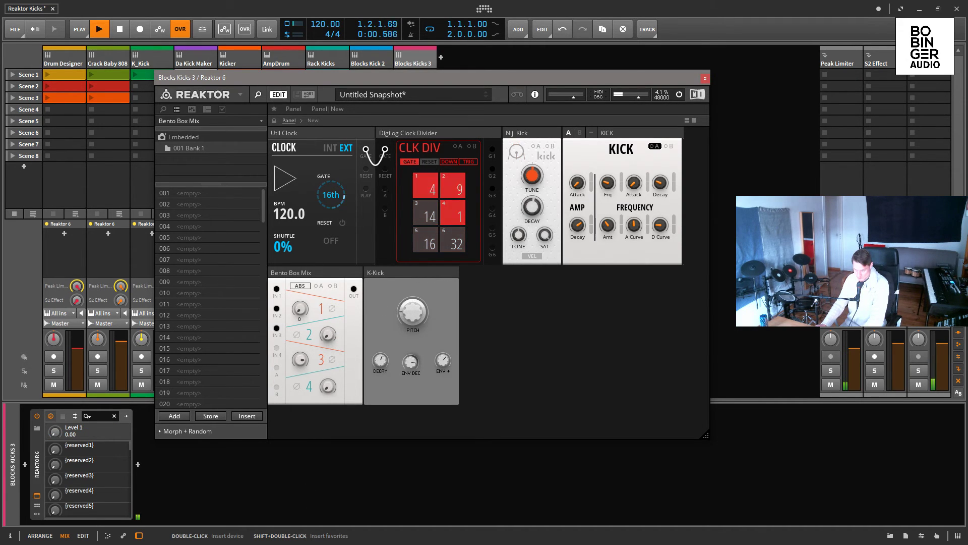
{"action": "left_click", "coordinate": [300, 359]}
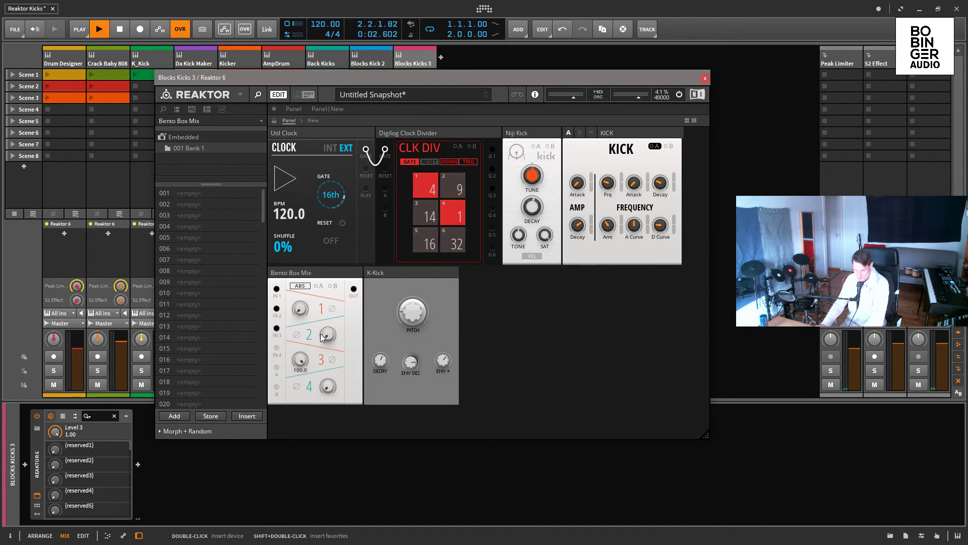
{"action": "left_click", "coordinate": [321, 361]}
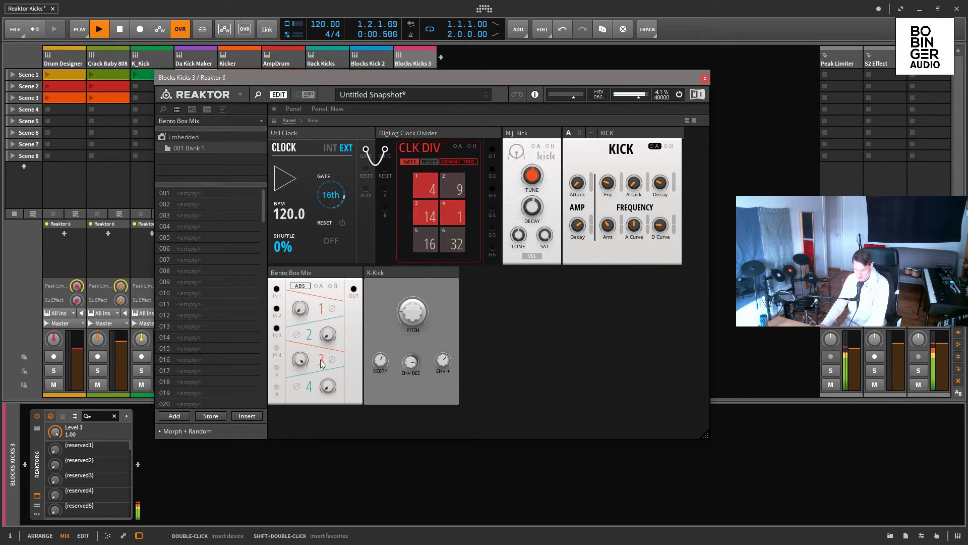
{"action": "left_click", "coordinate": [328, 334]}
{"action": "left_click_drag", "start_coordinate": [350, 240], "coordinate": [370, 177]}
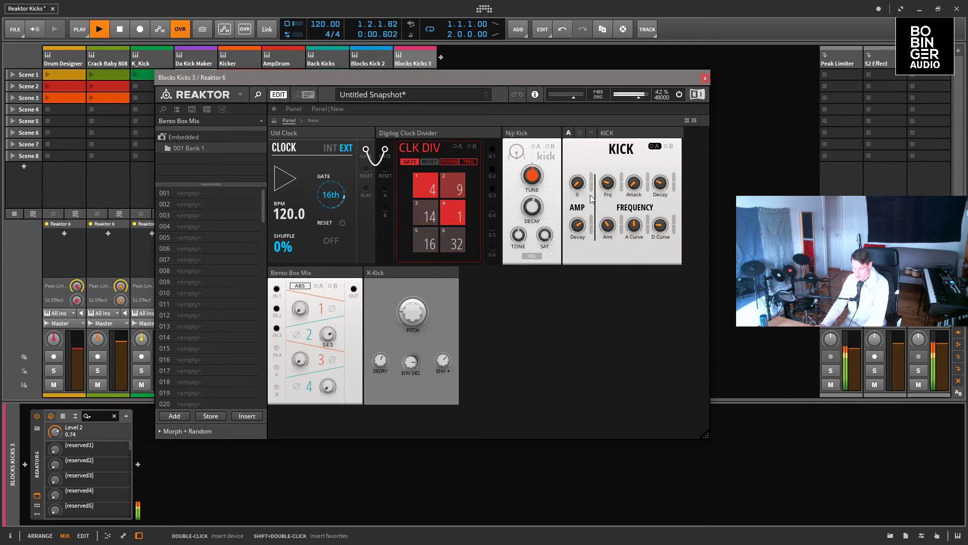
Set the KICK block's amp decay to 34.3 and its frequency decay to 83.9, and stop playback.
{"action": "left_click_drag", "start_coordinate": [577, 226], "coordinate": [574, 272]}
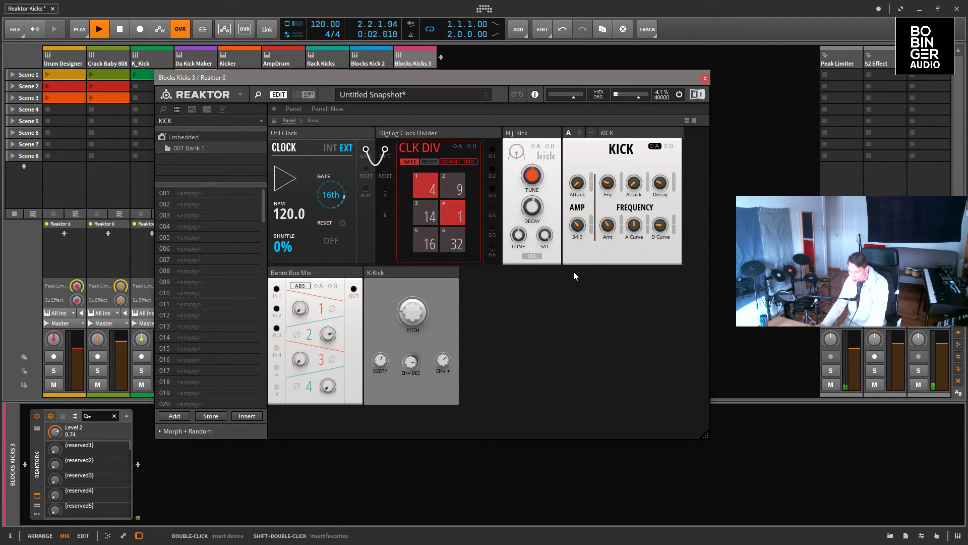
{"action": "left_click_drag", "start_coordinate": [607, 183], "coordinate": [695, 103]}
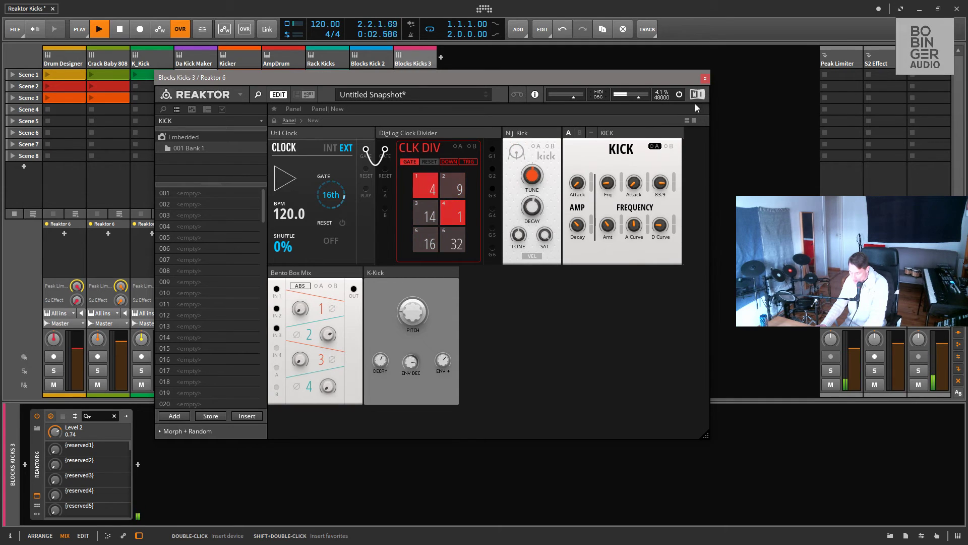
{"action": "key", "text": "space"}
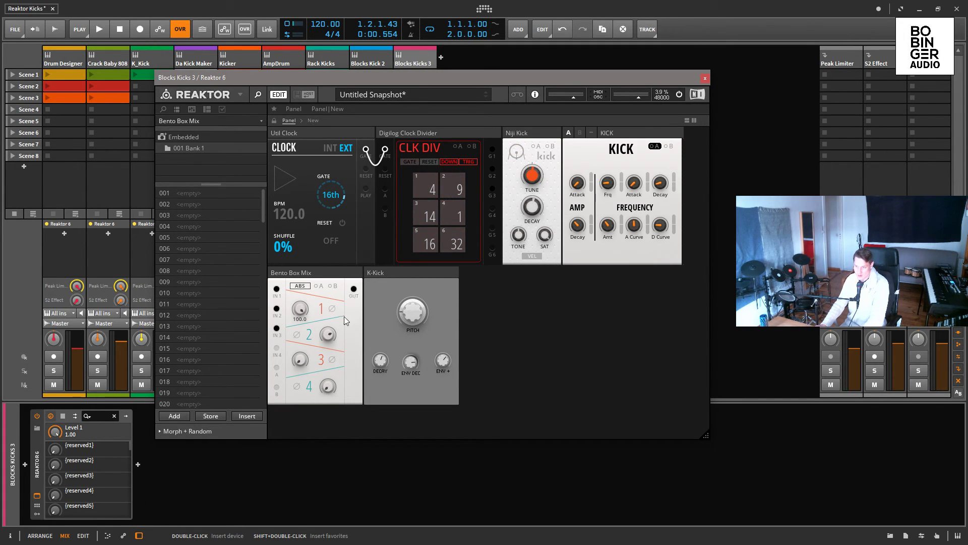
With playback running, set the Niji Kick's decay to 67.1 and tone to 0, and adjust its saturation and tune.
{"action": "key", "text": "space"}
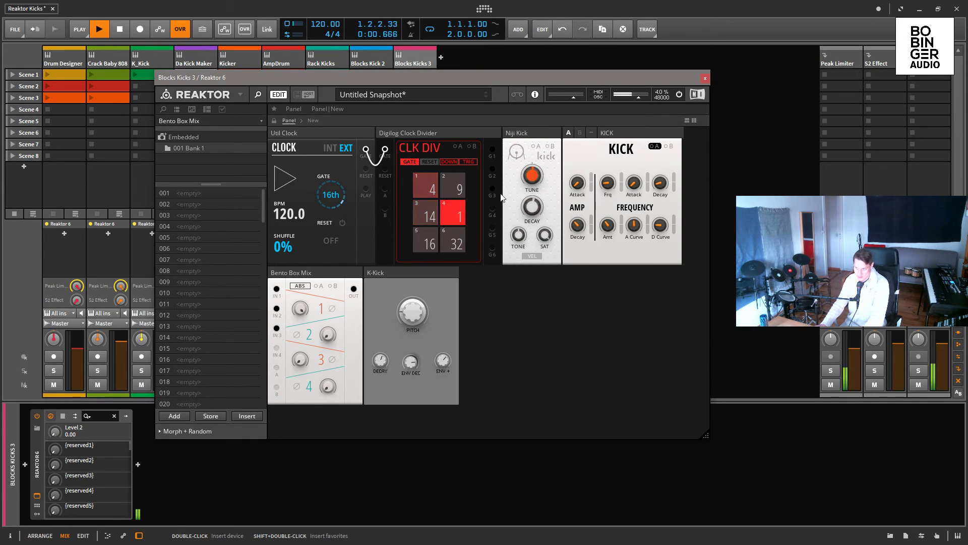
{"action": "mouse_move", "coordinate": [542, 175]}
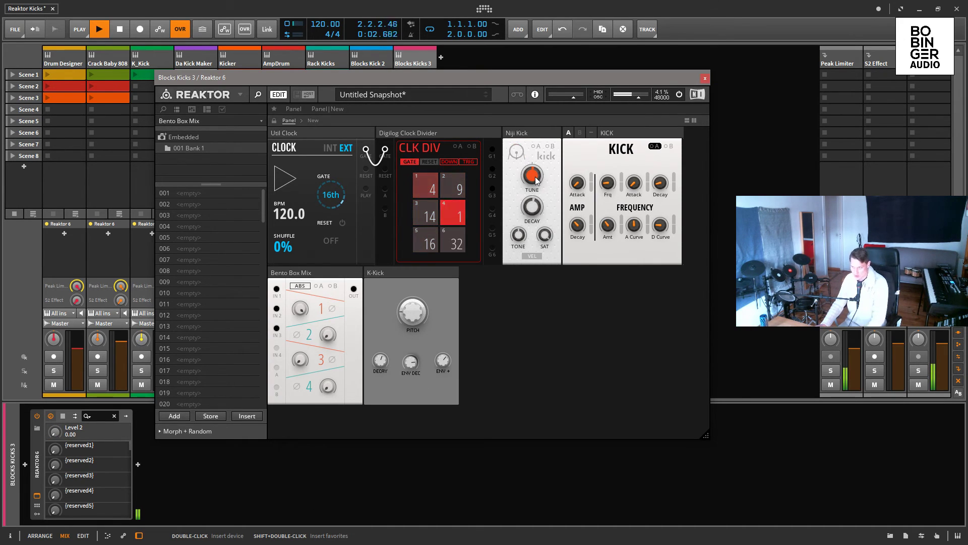
{"action": "left_click", "coordinate": [535, 200]}
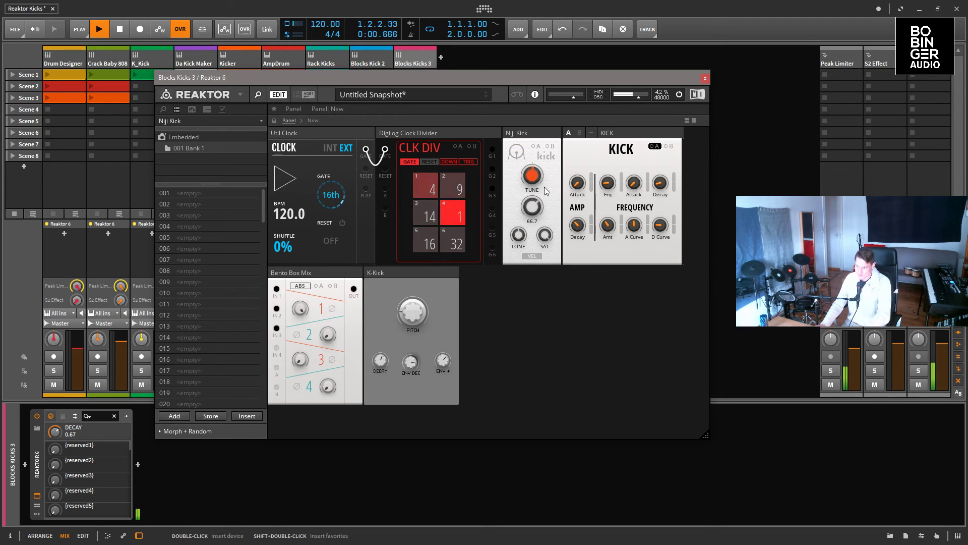
{"action": "left_click_drag", "start_coordinate": [570, 141], "coordinate": [558, 169]}
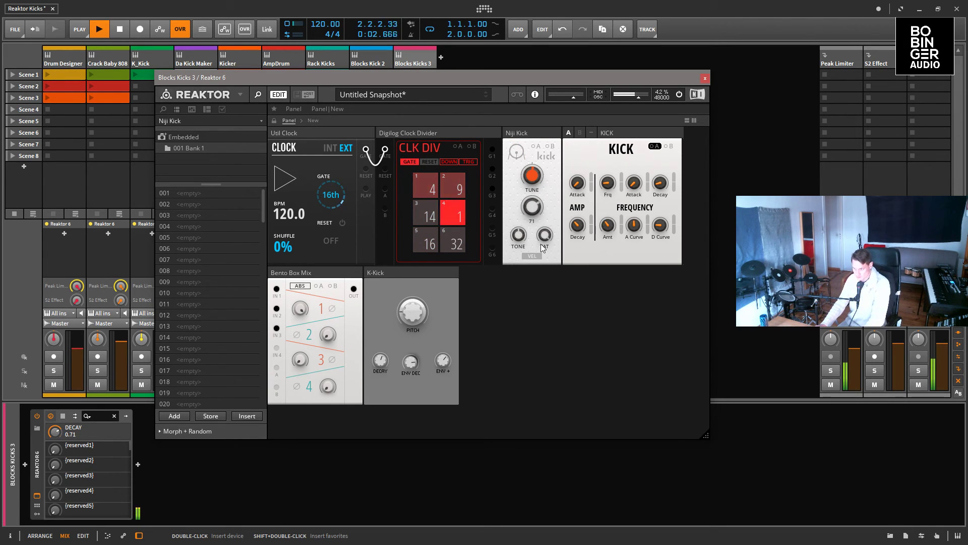
{"action": "mouse_move", "coordinate": [546, 236]}
{"action": "left_mouse_down"}
{"action": "mouse_move", "coordinate": [550, 207]}
{"action": "mouse_move", "coordinate": [536, 220]}
{"action": "left_mouse_up"}
{"action": "left_click_drag", "start_coordinate": [534, 177], "coordinate": [543, 215]}
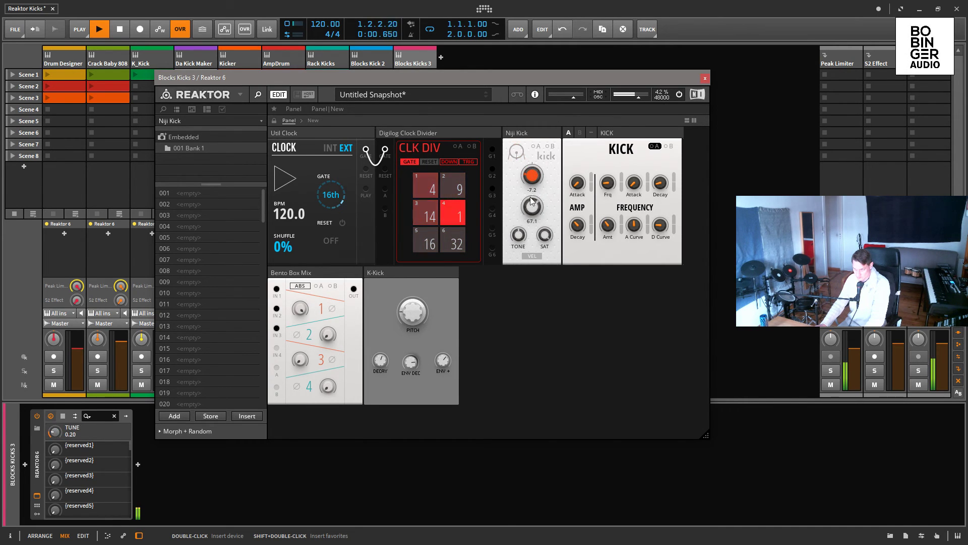
{"action": "left_click_drag", "start_coordinate": [532, 176], "coordinate": [540, 202]}
{"action": "left_click_drag", "start_coordinate": [519, 235], "coordinate": [514, 304]}
{"action": "key", "text": "space"}
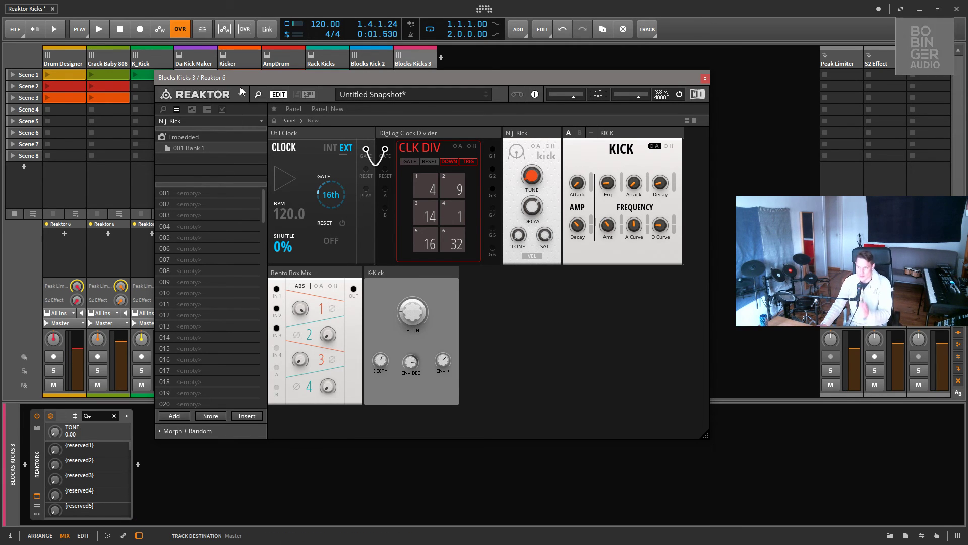
Leave edit mode, hide the side pane and close the Blocks Kicks 3 Reaktor window.
{"action": "left_click_drag", "start_coordinate": [272, 73], "coordinate": [235, 102]}
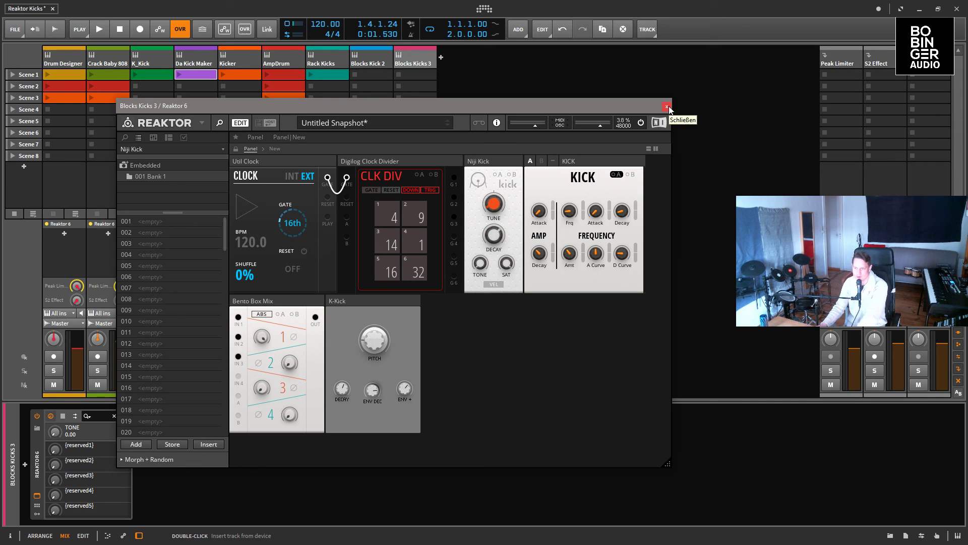
{"action": "left_click", "coordinate": [242, 123]}
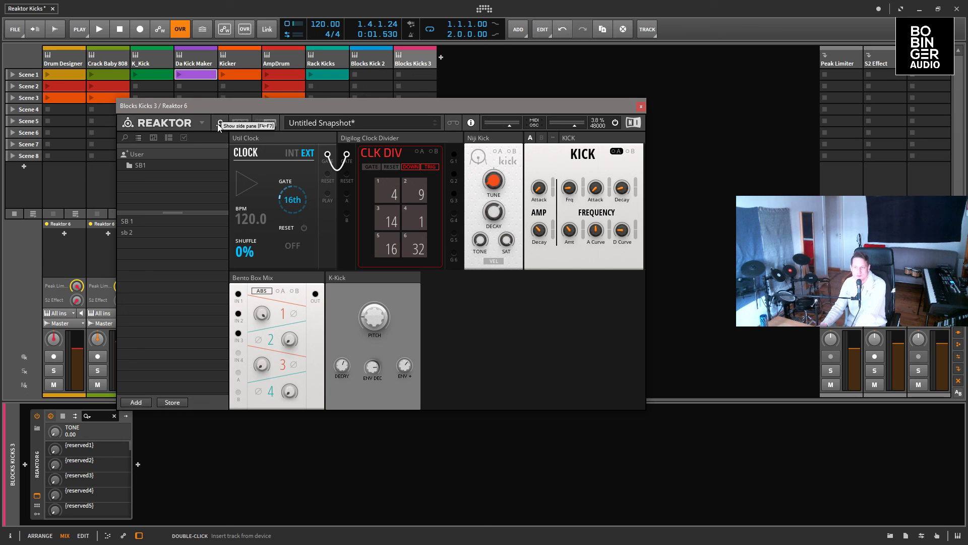
{"action": "left_click", "coordinate": [218, 123]}
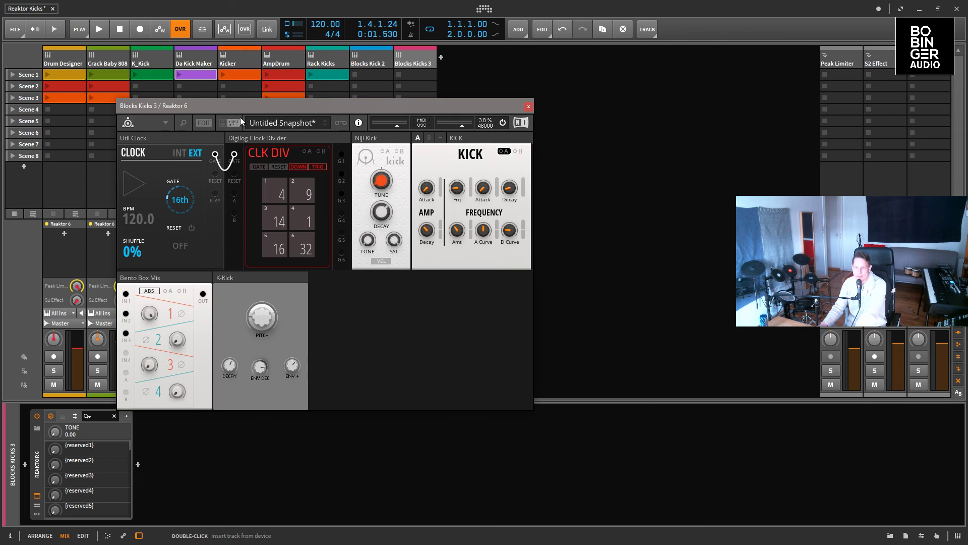
{"action": "left_click", "coordinate": [528, 107]}
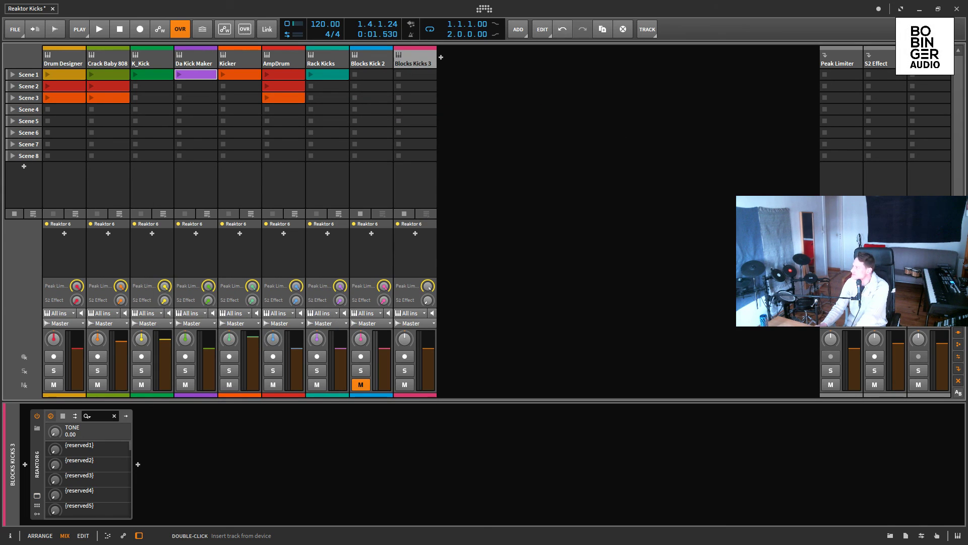